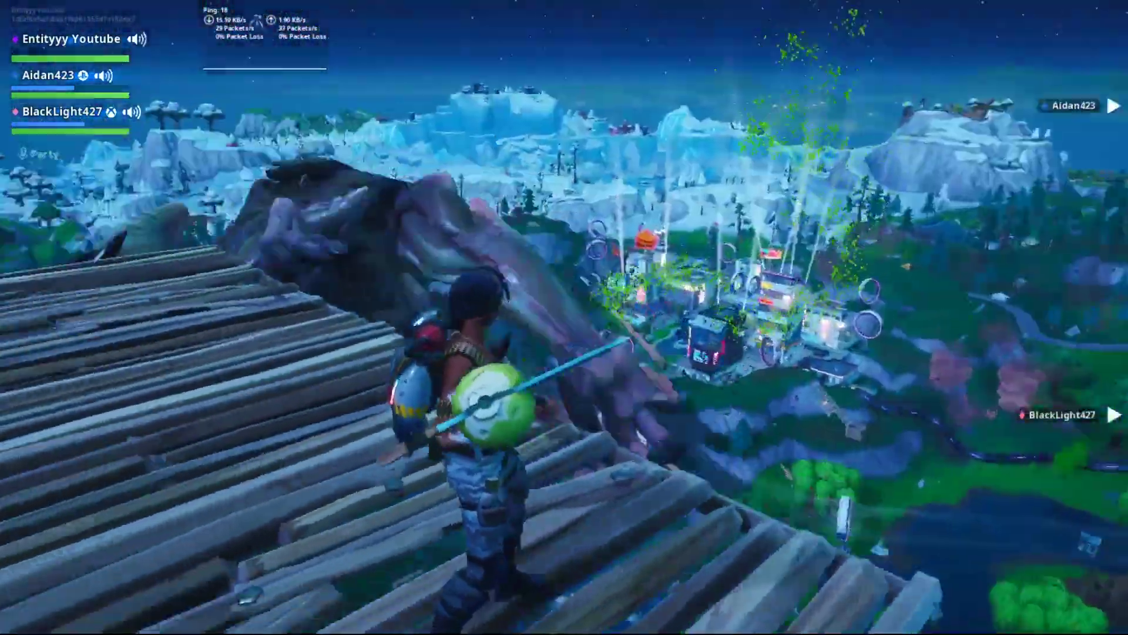
Run across the high wooden platform toward the giant robot and jetpack off toward the town
{"action": "key", "text": "w"}
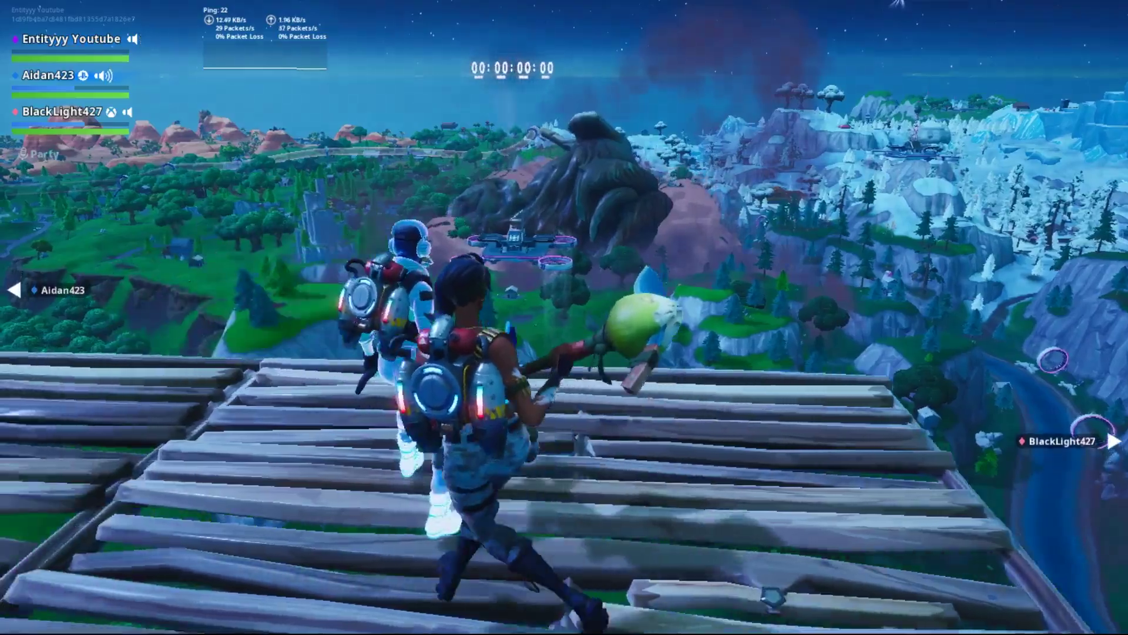
{"action": "key", "text": "a"}
{"action": "key", "text": "a"}
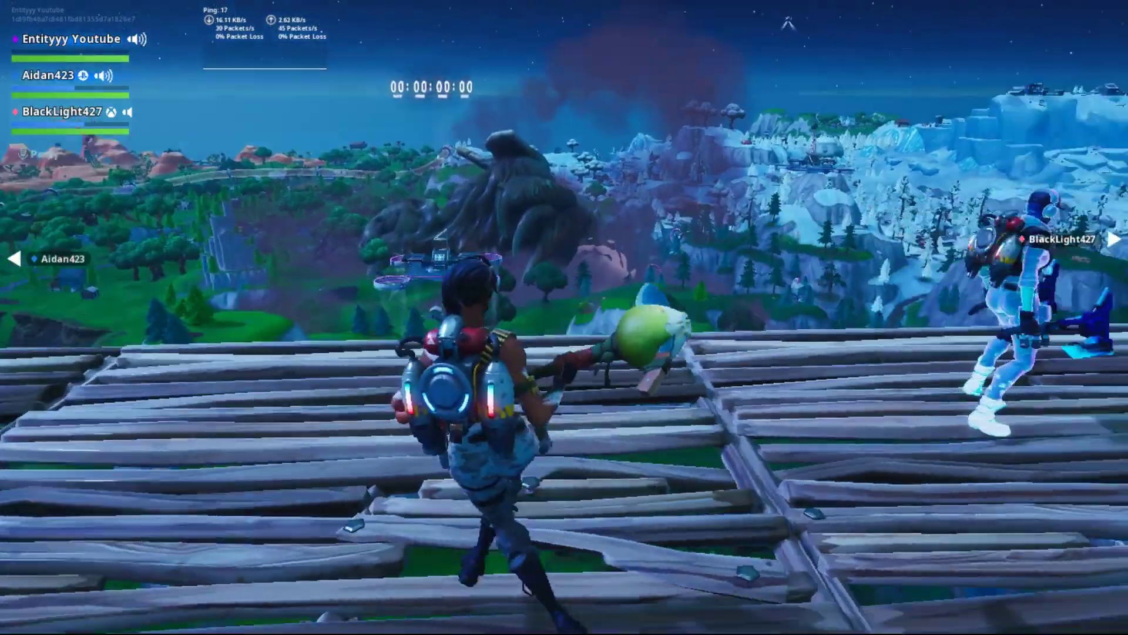
{"action": "key", "text": "w"}
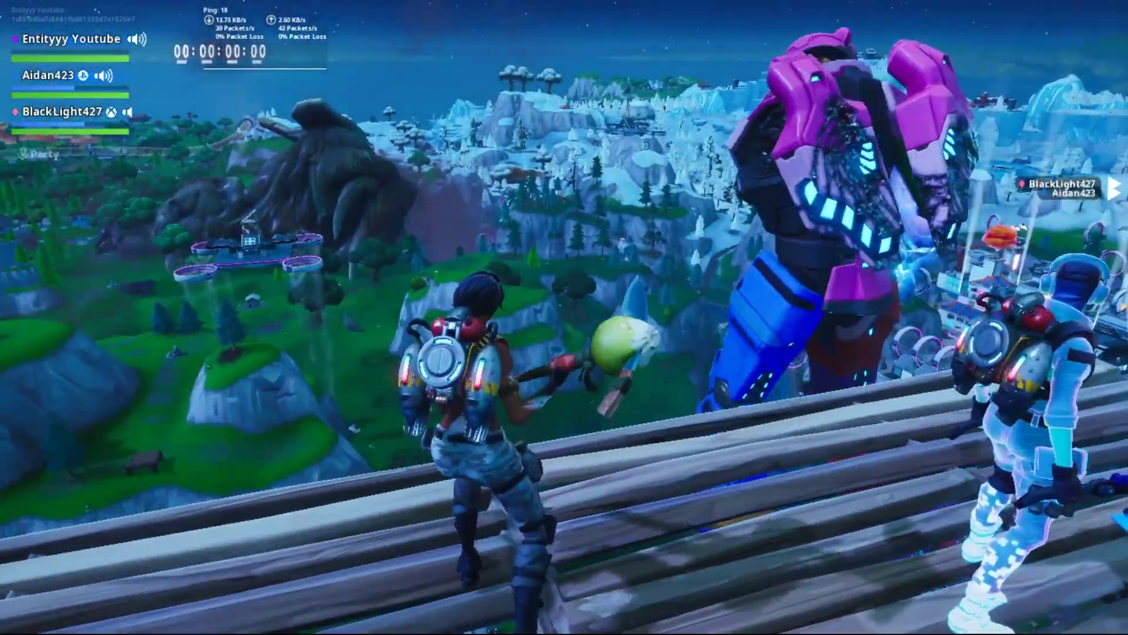
{"action": "key", "text": "a"}
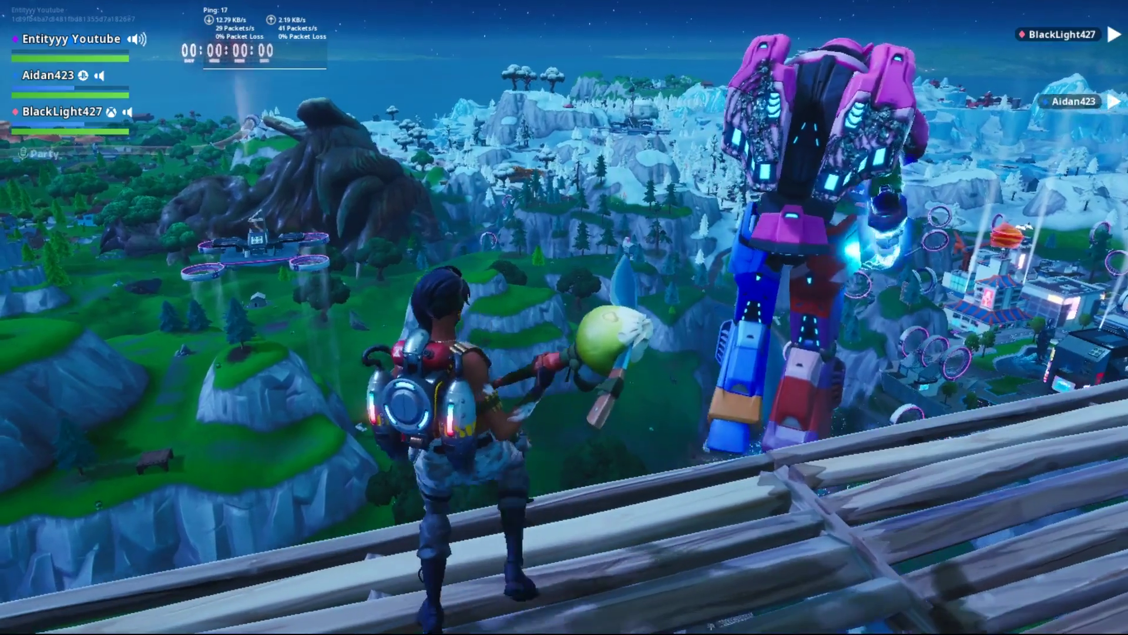
{"action": "key", "text": "w"}
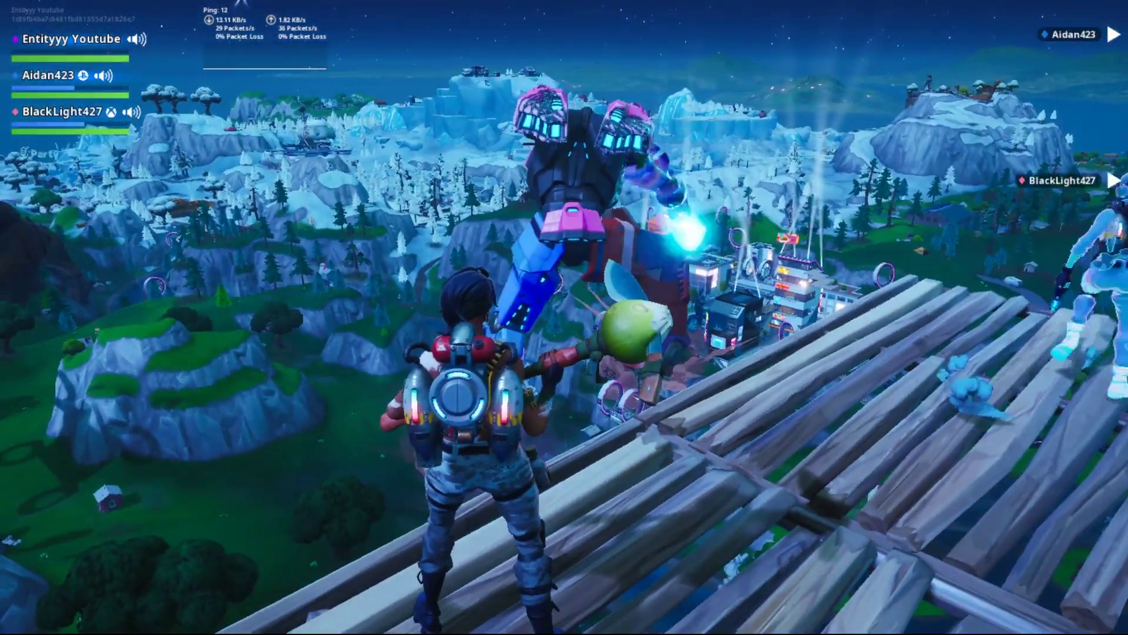
{"action": "key", "text": "d"}
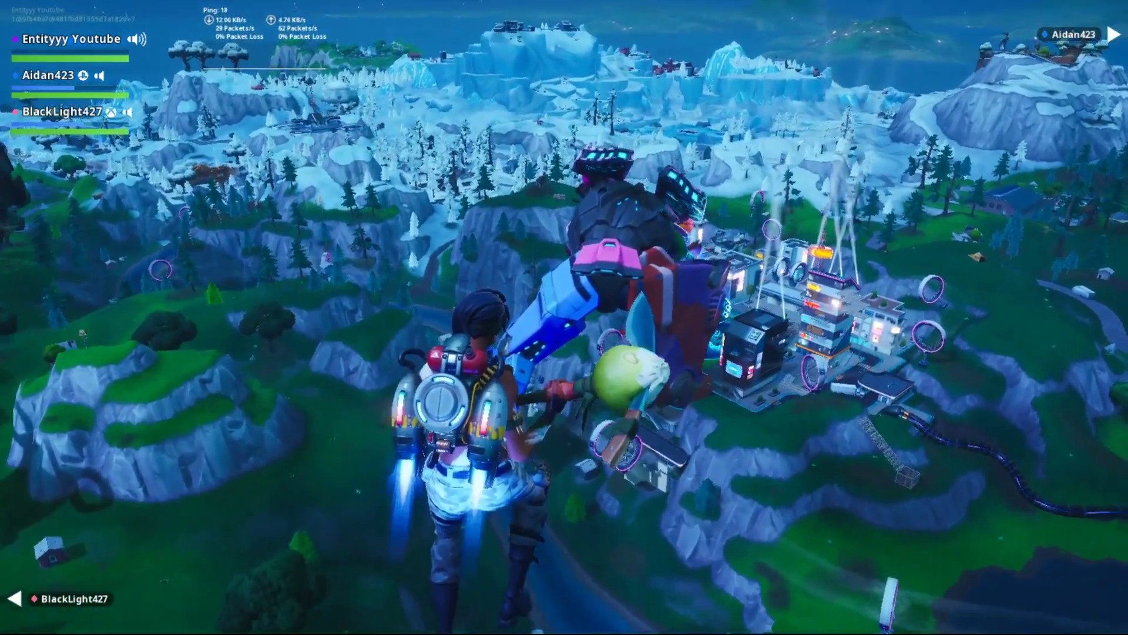
{"action": "key", "text": "space"}
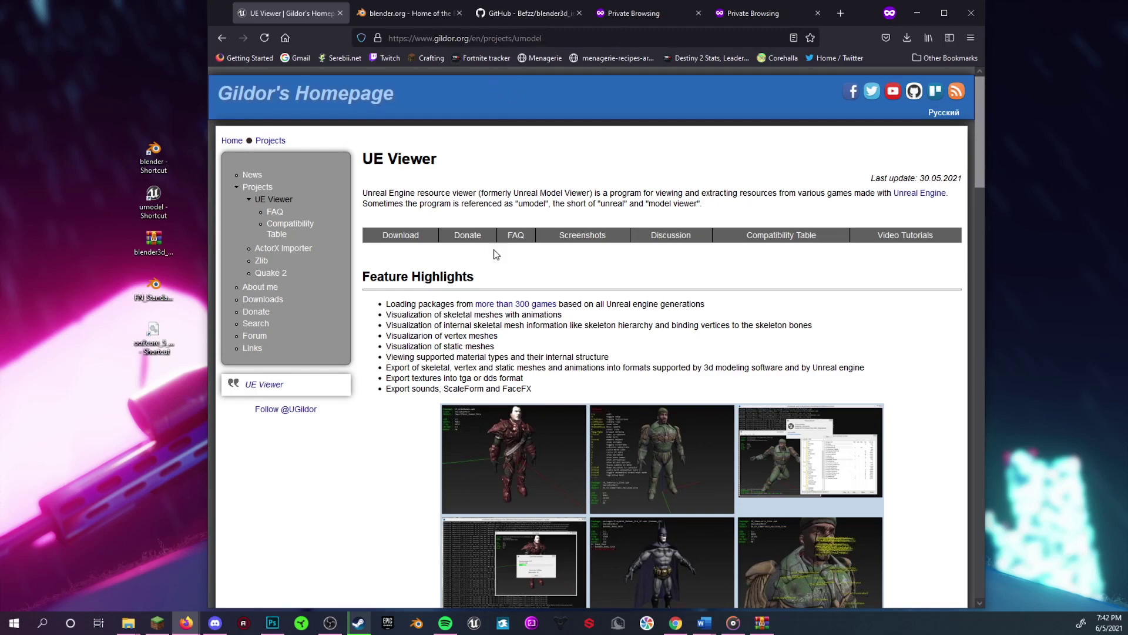
Show the blender.org, psk/psa importer repository, private browsing and oo2core DLL link tabs
{"action": "scroll", "coordinate": [494, 254], "scroll_direction": "down", "scroll_amount": 10}
{"action": "left_click", "coordinate": [405, 14]}
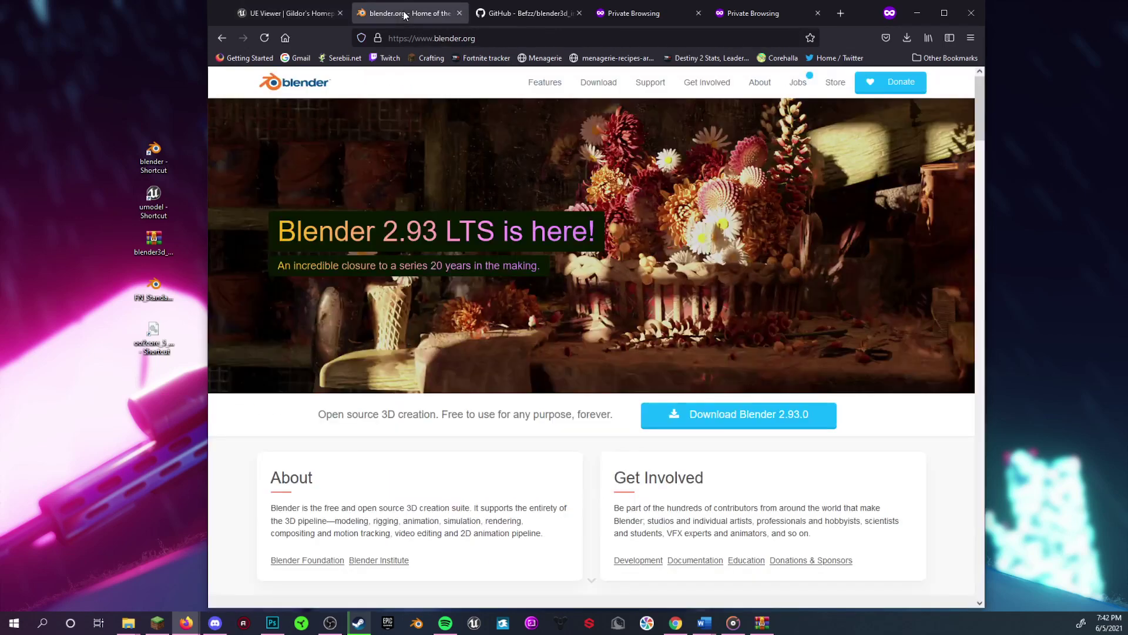
{"action": "scroll", "coordinate": [398, 176], "scroll_direction": "down", "scroll_amount": 2}
{"action": "left_click", "coordinate": [529, 13]}
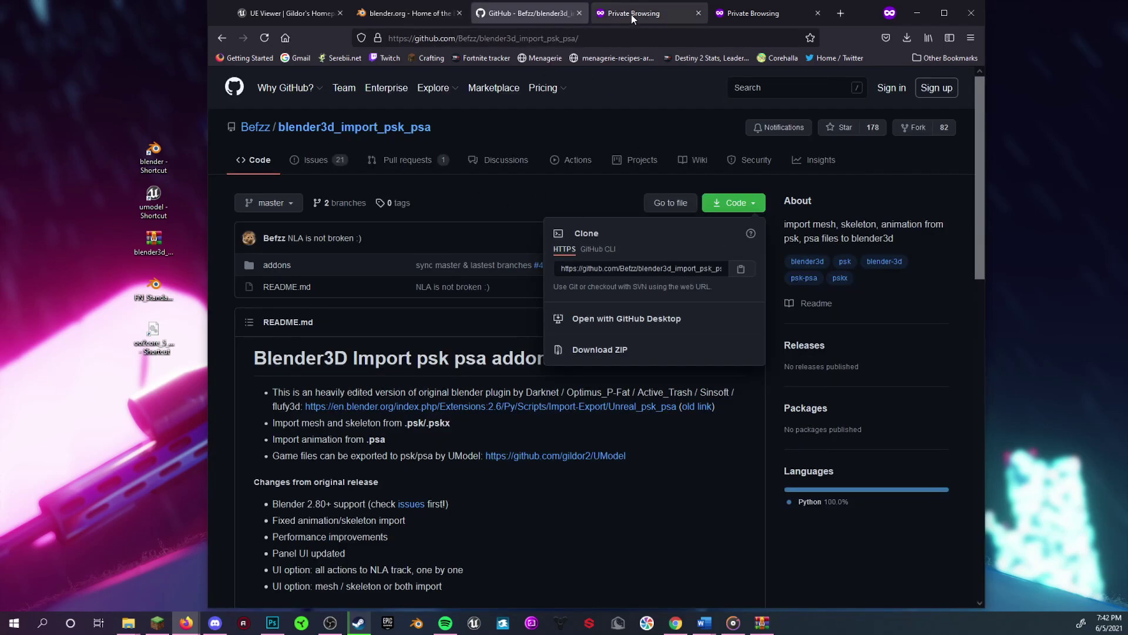
{"action": "left_click", "coordinate": [631, 14]}
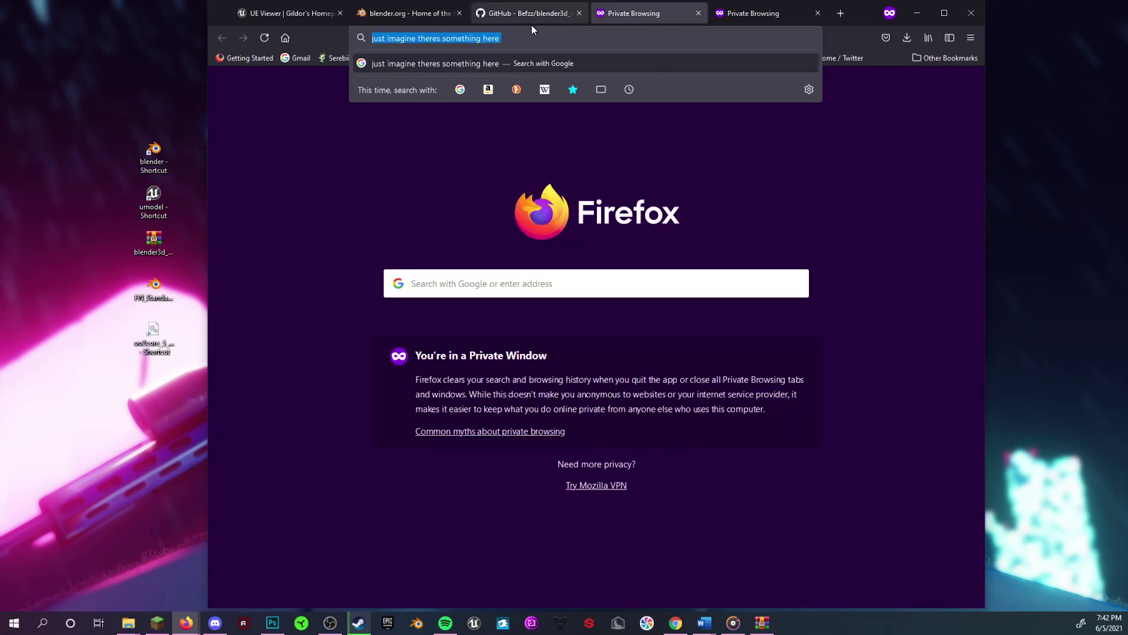
{"action": "left_click", "coordinate": [749, 13]}
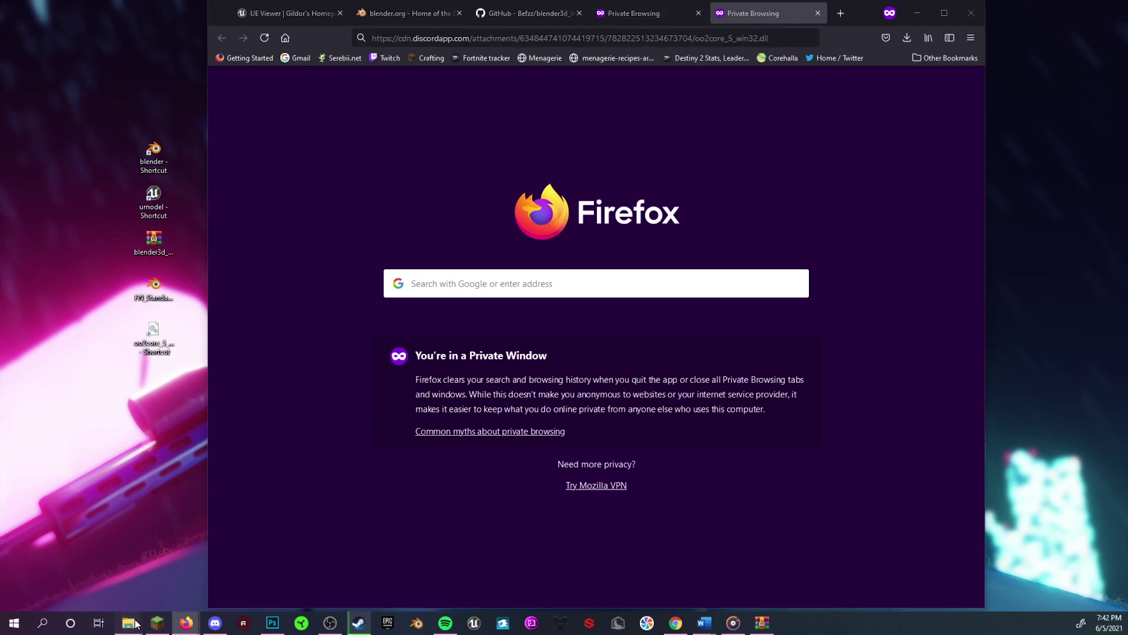
Bring up the local Blender 2.93.0 beta install folder in File Explorer
{"action": "mouse_move", "coordinate": [128, 622]}
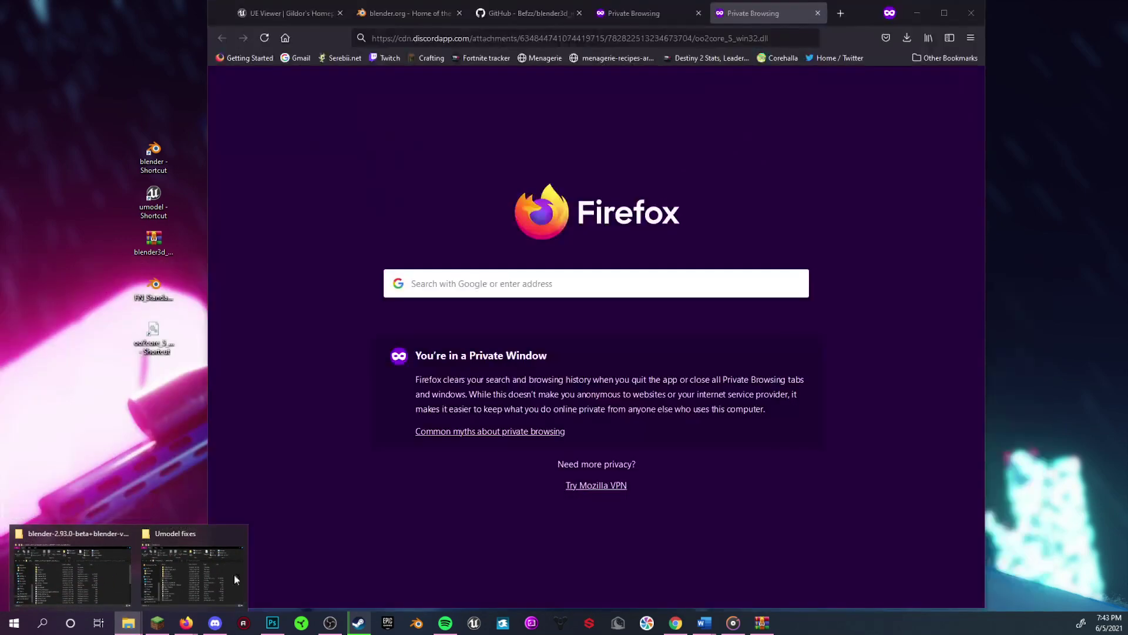
{"action": "right_click", "coordinate": [178, 625]}
{"action": "right_click", "coordinate": [167, 627]}
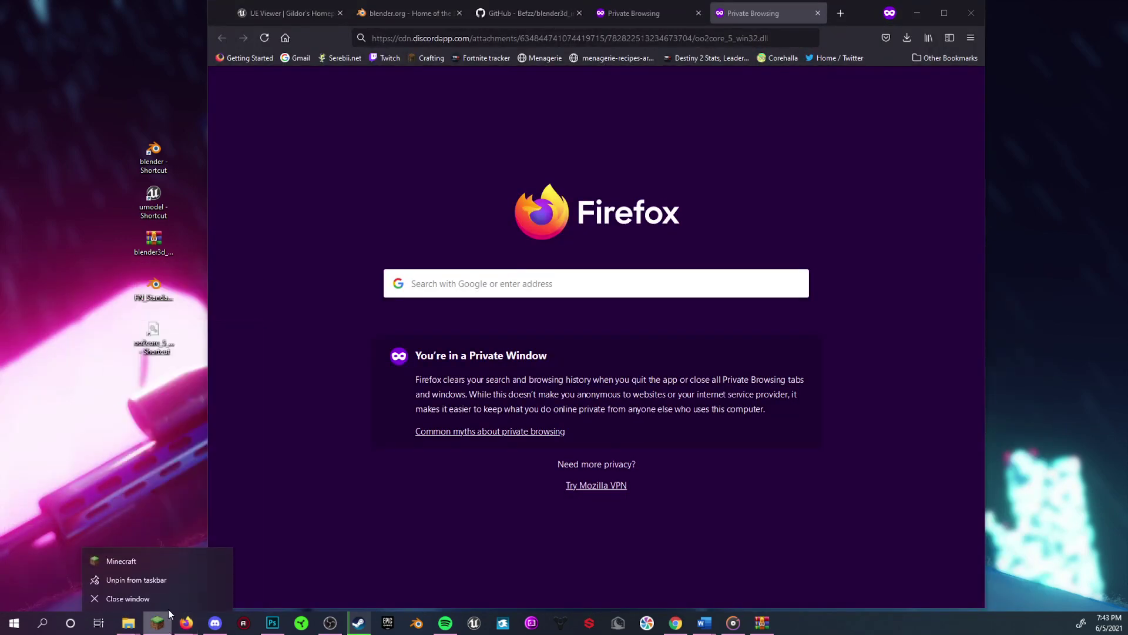
{"action": "left_click", "coordinate": [164, 599]}
{"action": "mouse_move", "coordinate": [141, 623]}
{"action": "mouse_move", "coordinate": [99, 592]}
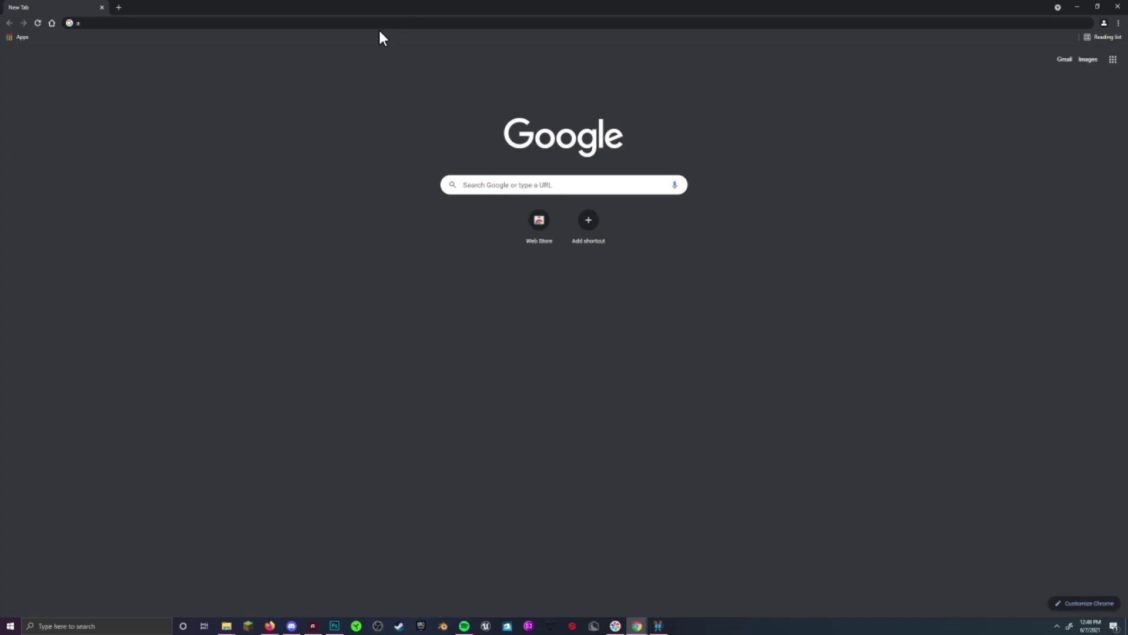
Download oo2core_5_win32.dll from the pasted link, keep it despite the warning, and show its folder
{"action": "key", "text": "ctrl+v"}
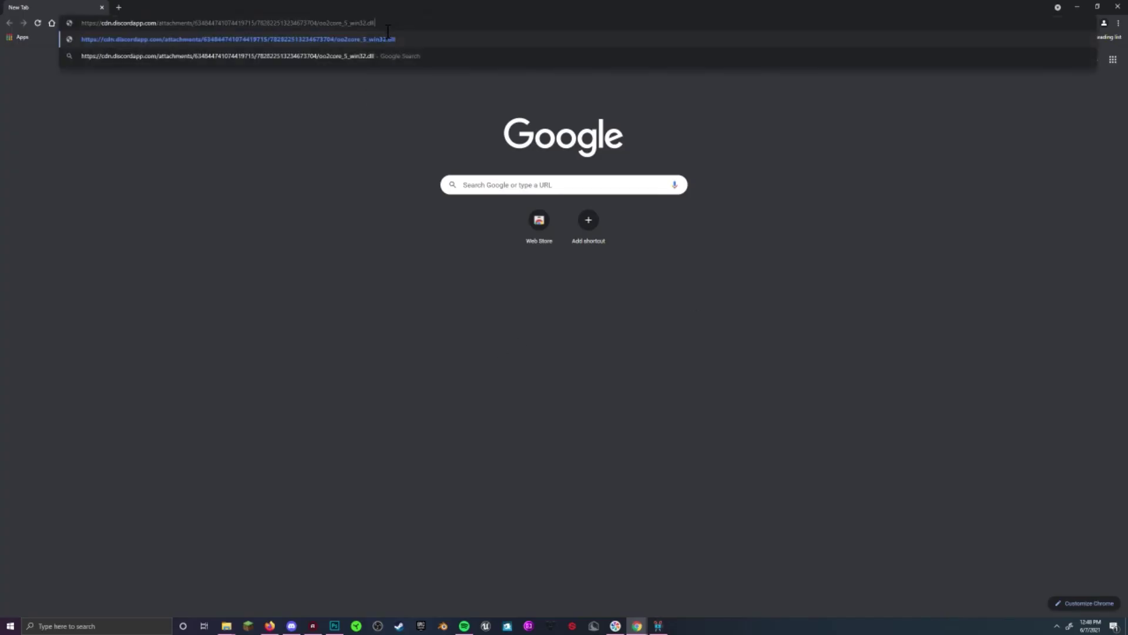
{"action": "key", "text": "Return"}
{"action": "scroll", "coordinate": [659, 323], "scroll_direction": "down", "scroll_amount": 4}
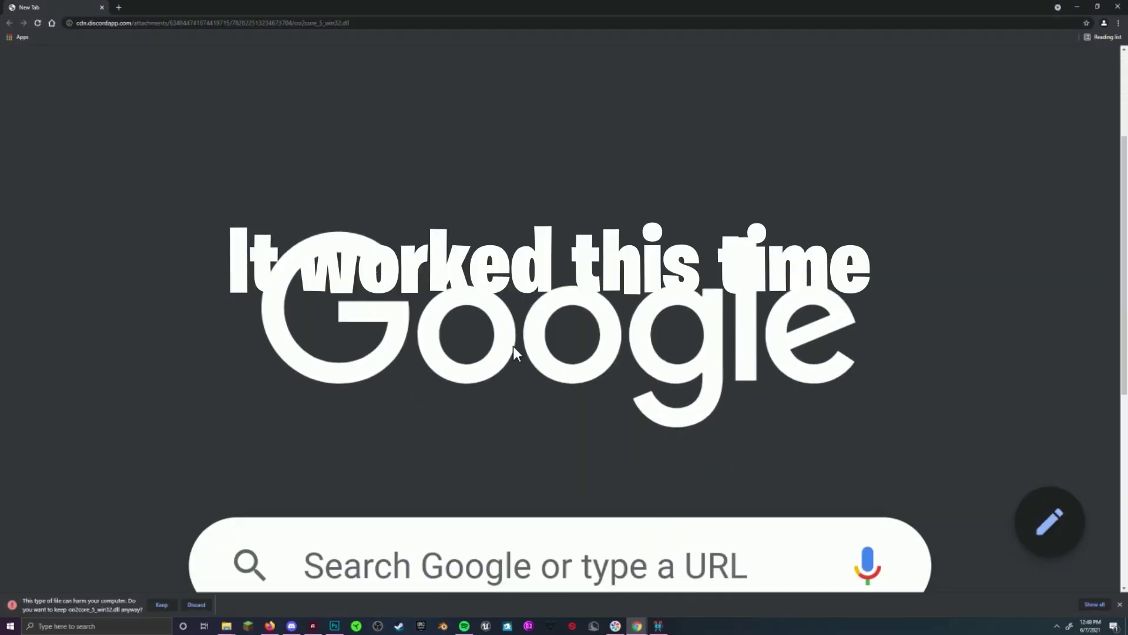
{"action": "scroll", "coordinate": [482, 364], "scroll_direction": "up", "scroll_amount": 2}
{"action": "left_click", "coordinate": [162, 606]}
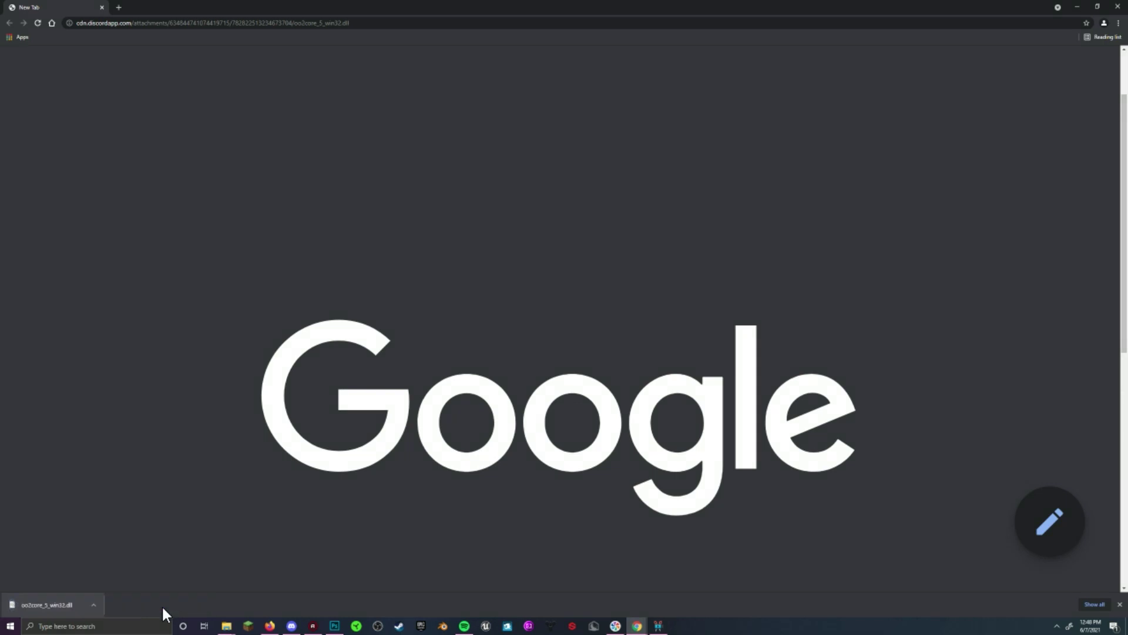
{"action": "left_click", "coordinate": [92, 605]}
{"action": "left_click", "coordinate": [118, 576]}
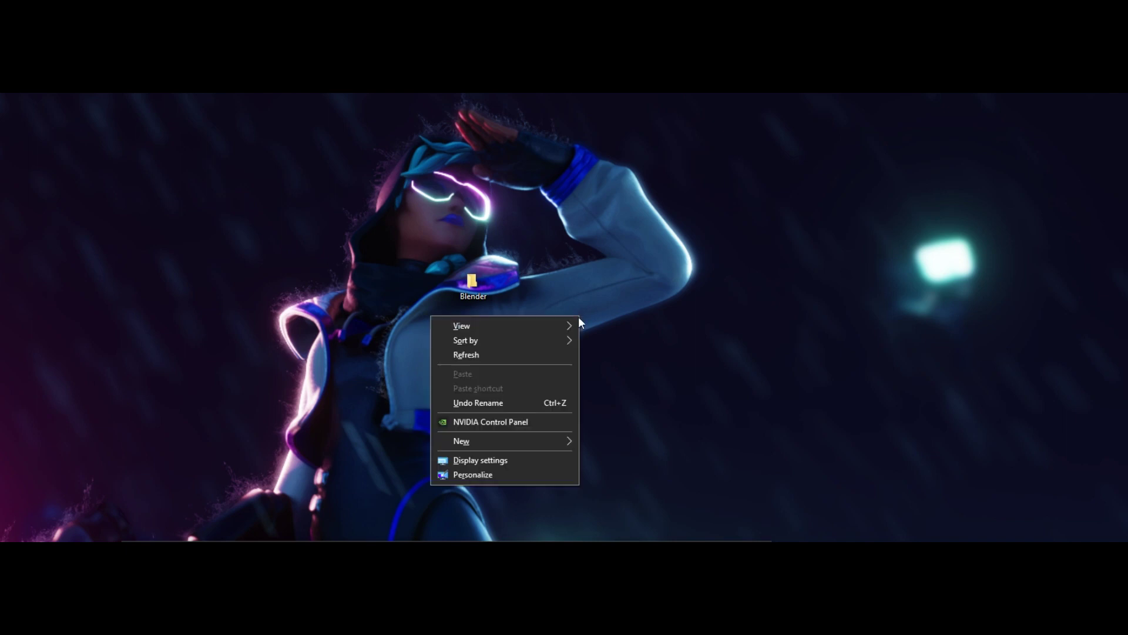
Open the archive options for the blender3d_ psk/psa importer zip on the desktop
{"action": "key", "text": "Escape"}
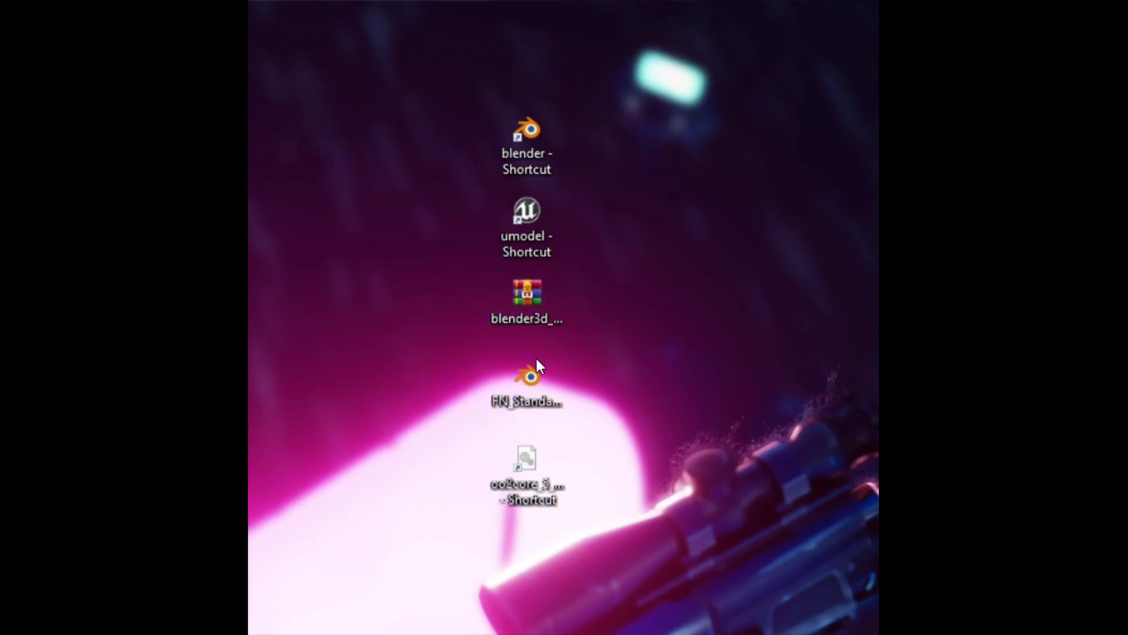
{"action": "right_click", "coordinate": [528, 300]}
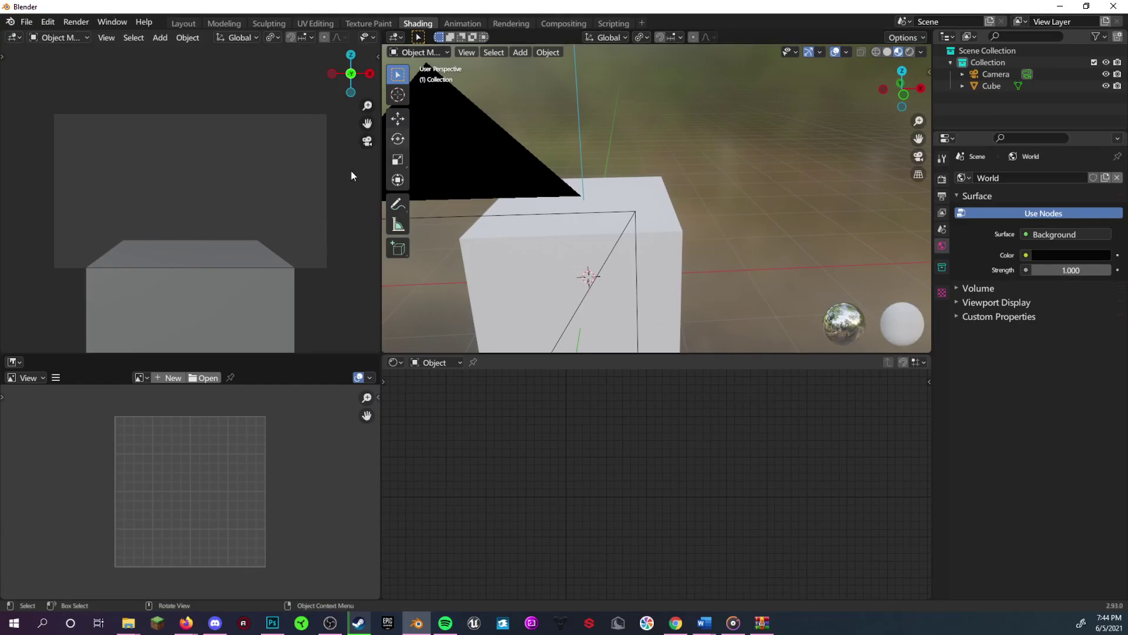
Open Blender's Add-ons preferences and start installing an add-on from a file
{"action": "left_click", "coordinate": [52, 21]}
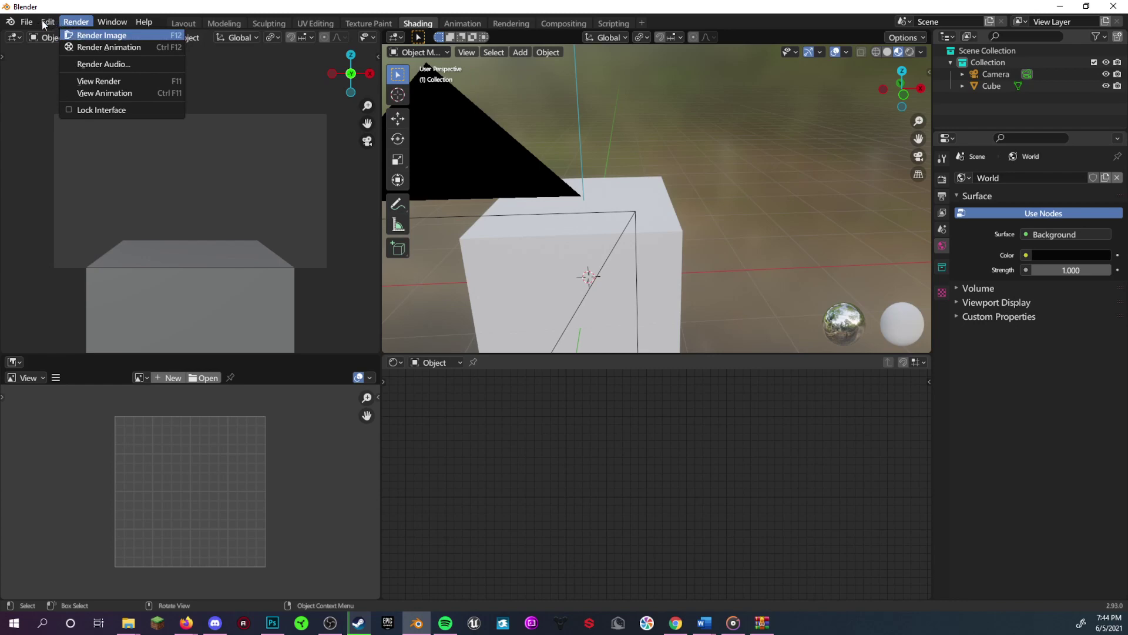
{"action": "left_click", "coordinate": [68, 188]}
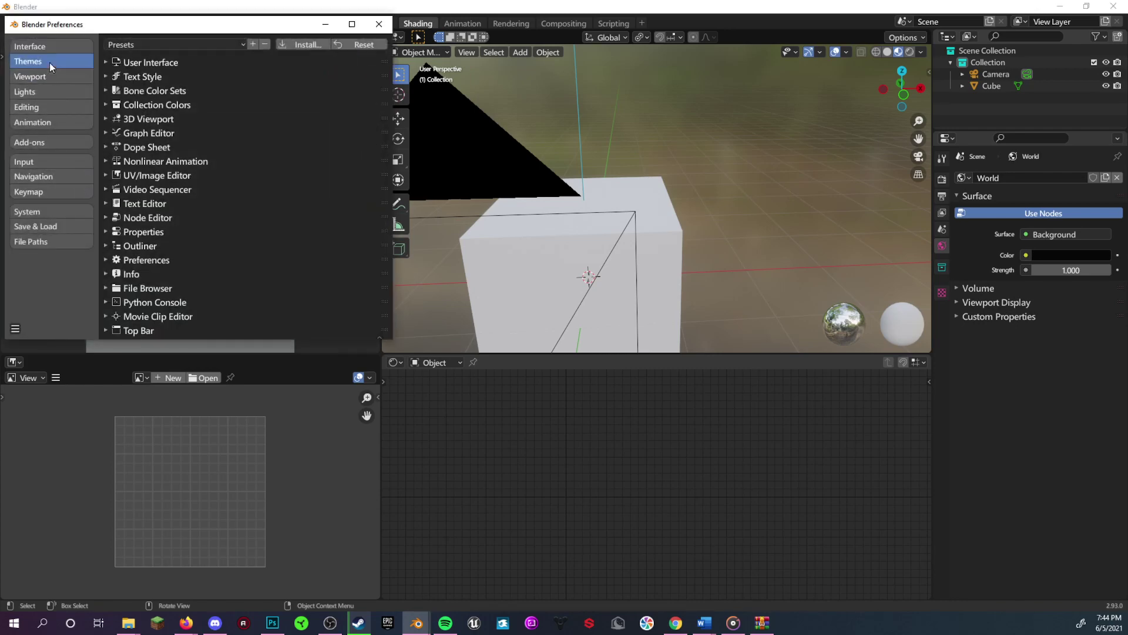
{"action": "left_click", "coordinate": [41, 144]}
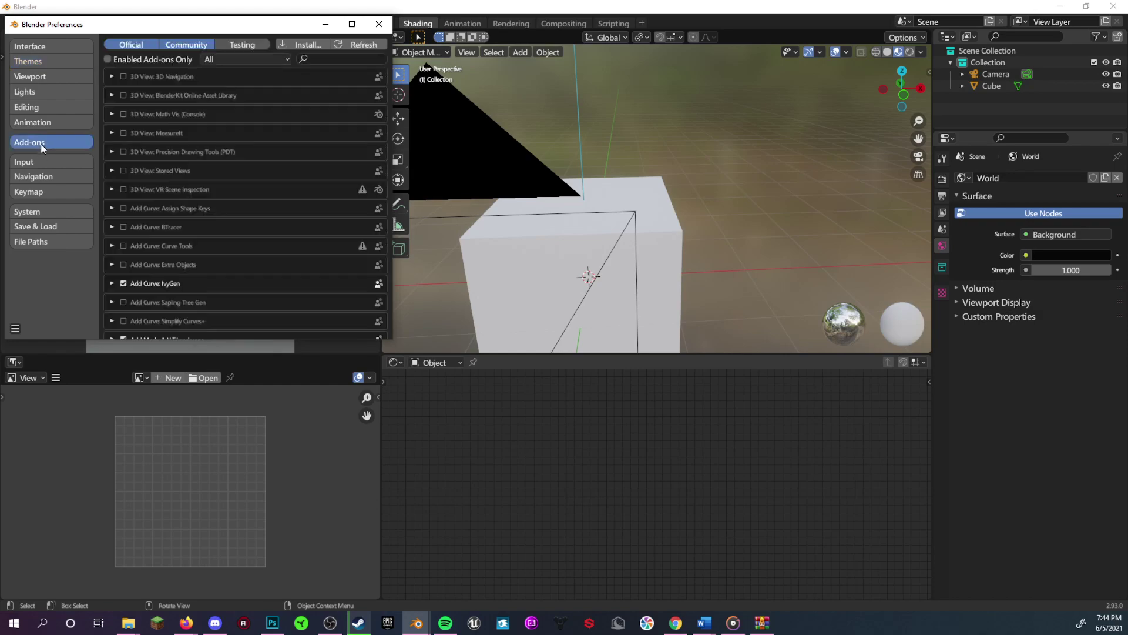
{"action": "left_click", "coordinate": [297, 44]}
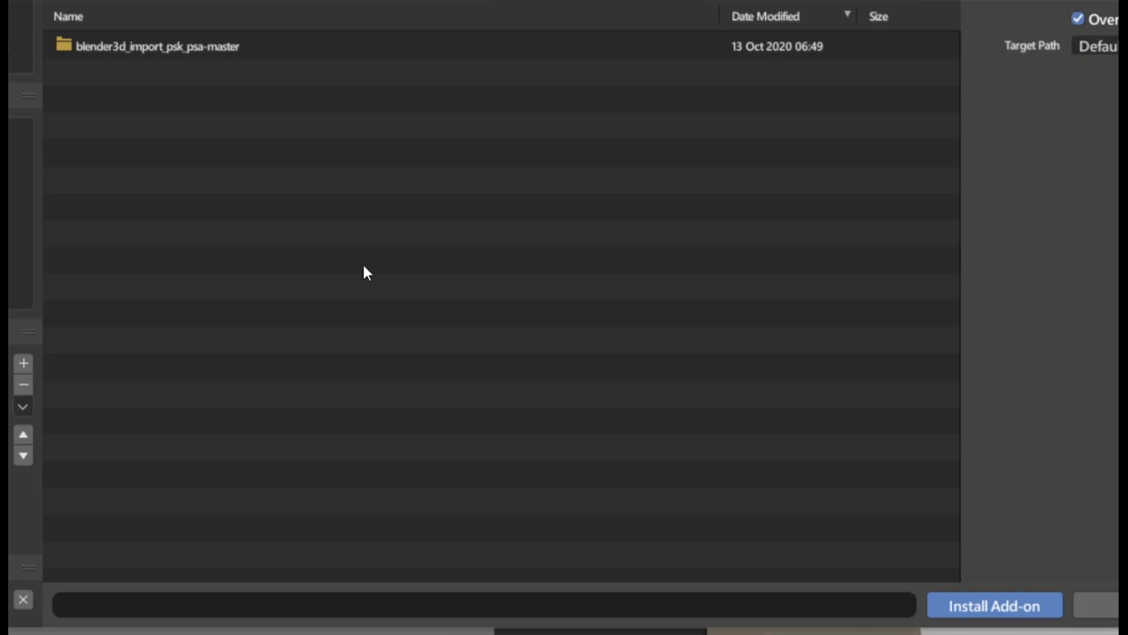
Browse to blender3d_import_psk_psa-master/addons, then move the oo2core shortcut into the Umodel folder
{"action": "double_click", "coordinate": [271, 46]}
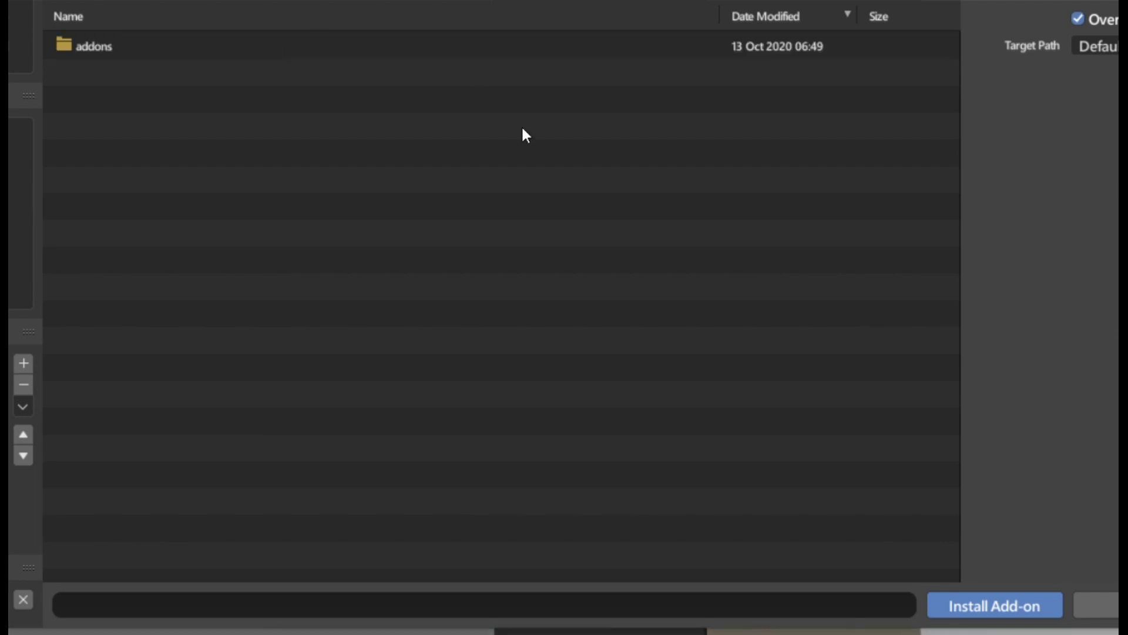
{"action": "double_click", "coordinate": [332, 46]}
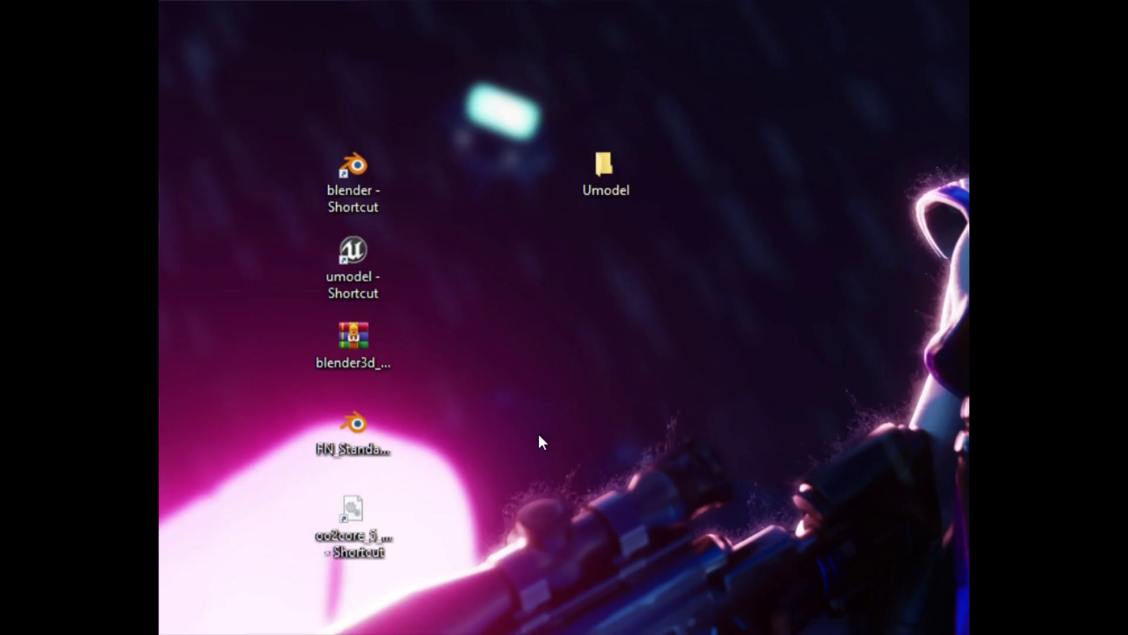
{"action": "left_click_drag", "start_coordinate": [356, 520], "coordinate": [613, 185]}
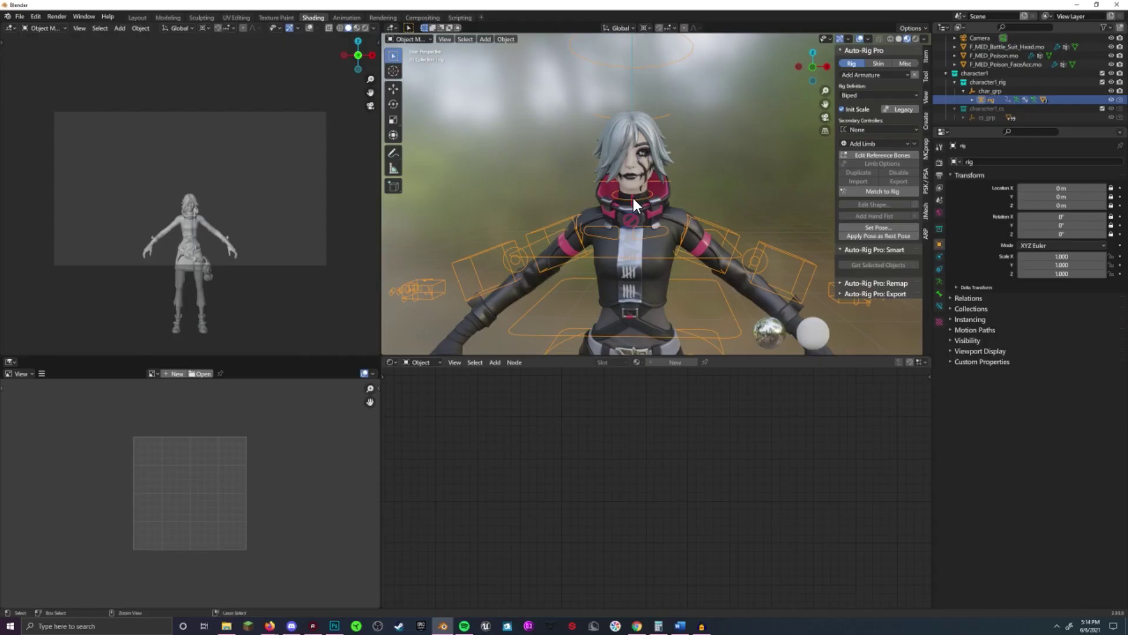
{"action": "key", "text": "g"}
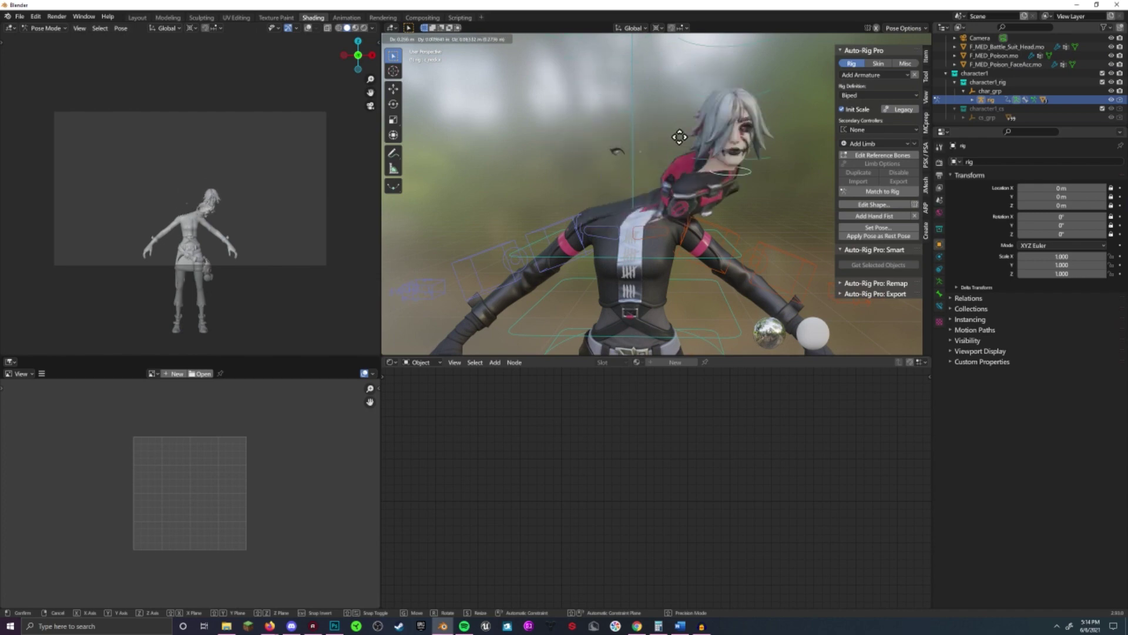
{"action": "right_click", "coordinate": [632, 196]}
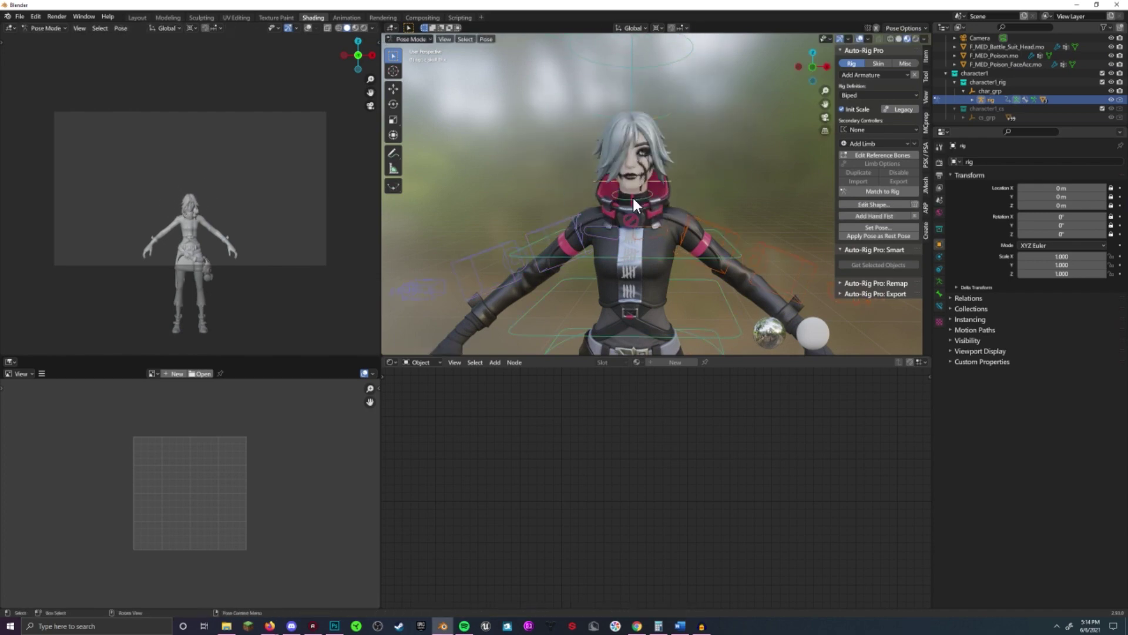
{"action": "key", "text": "g"}
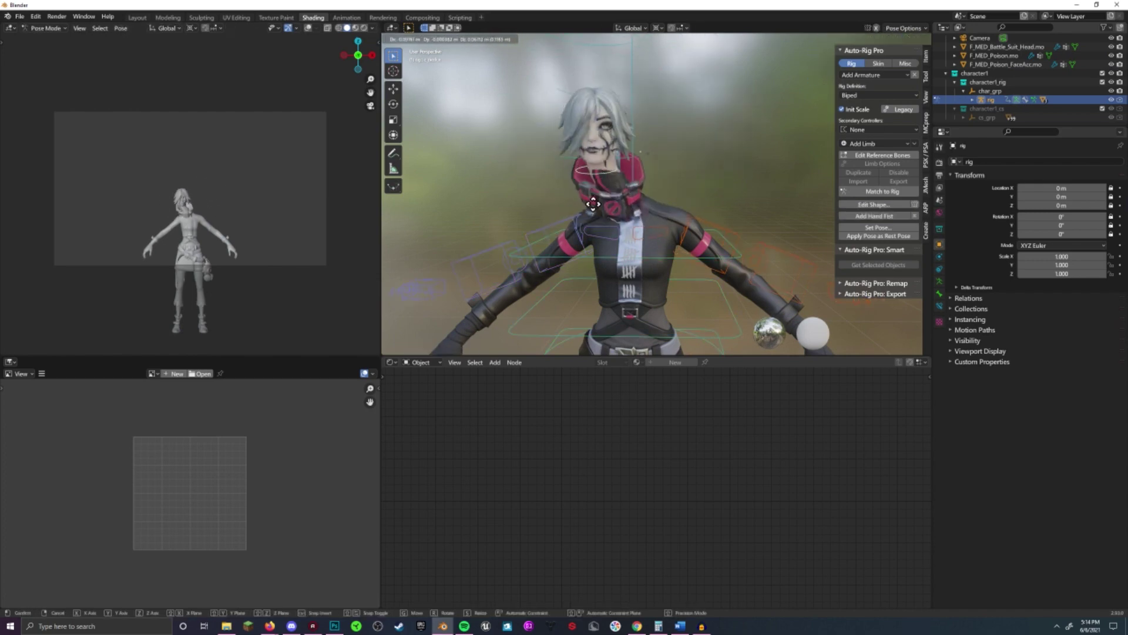
{"action": "left_click", "coordinate": [543, 187]}
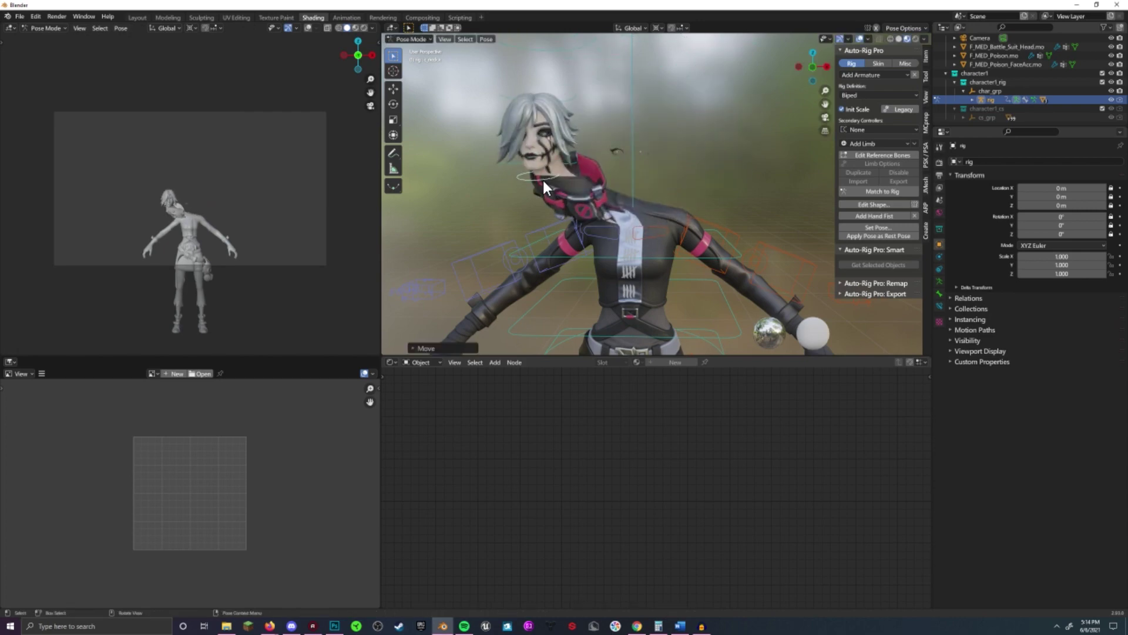
{"action": "key", "text": "ctrl+z"}
{"action": "key", "text": "g"}
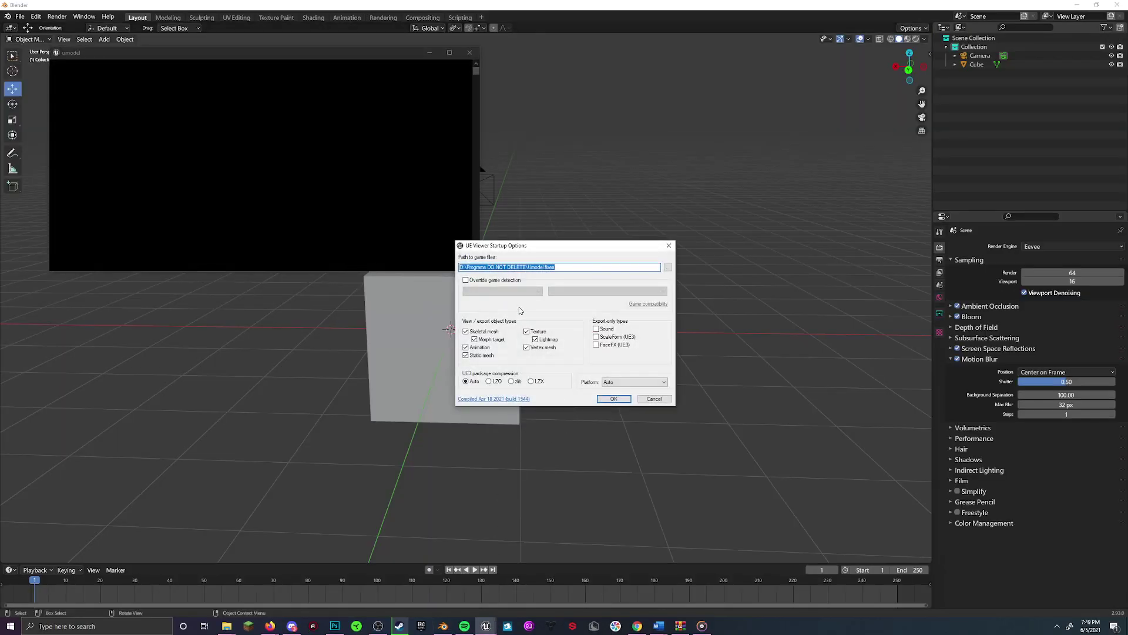
Set UE Viewer's game files path to Fortnite's Paks folder
{"action": "left_click", "coordinate": [668, 268]}
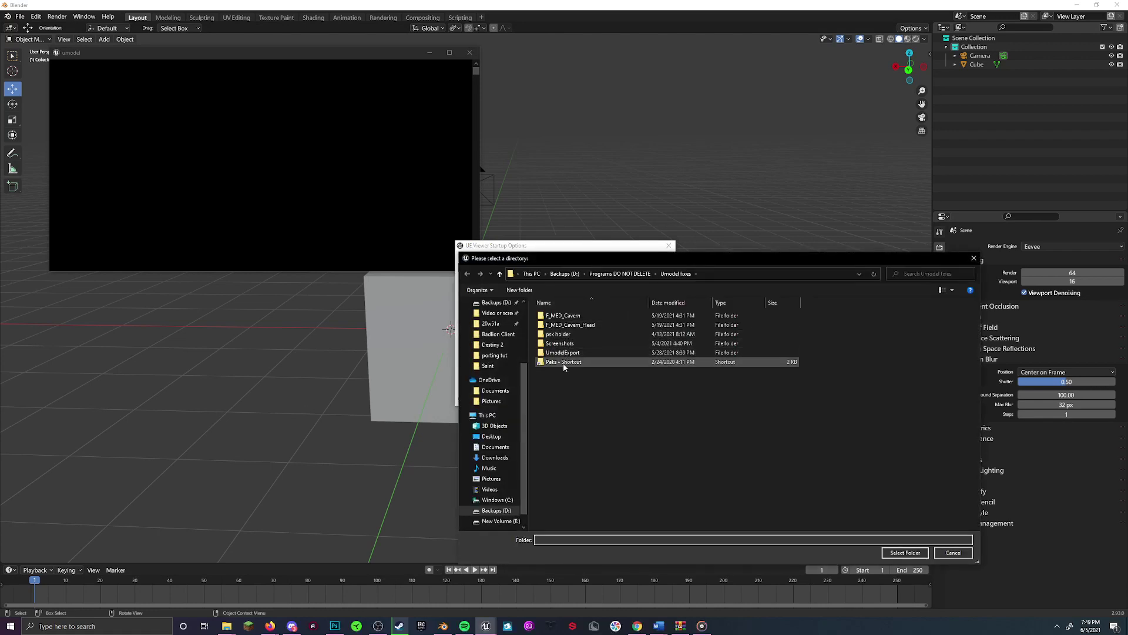
{"action": "mouse_move", "coordinate": [564, 366]}
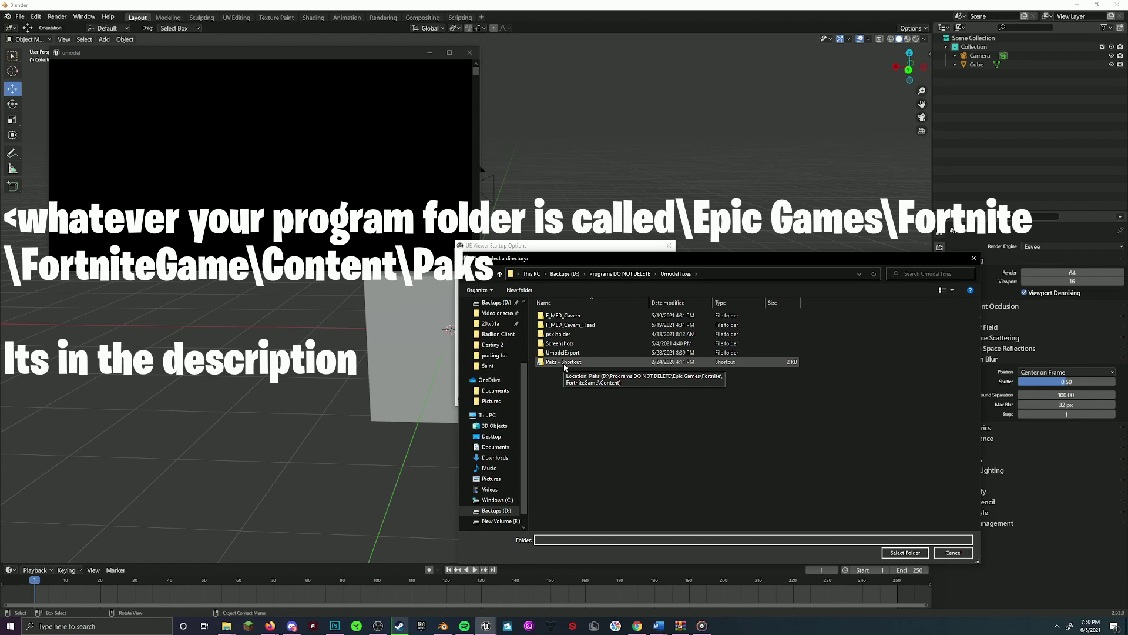
{"action": "left_click", "coordinate": [889, 553]}
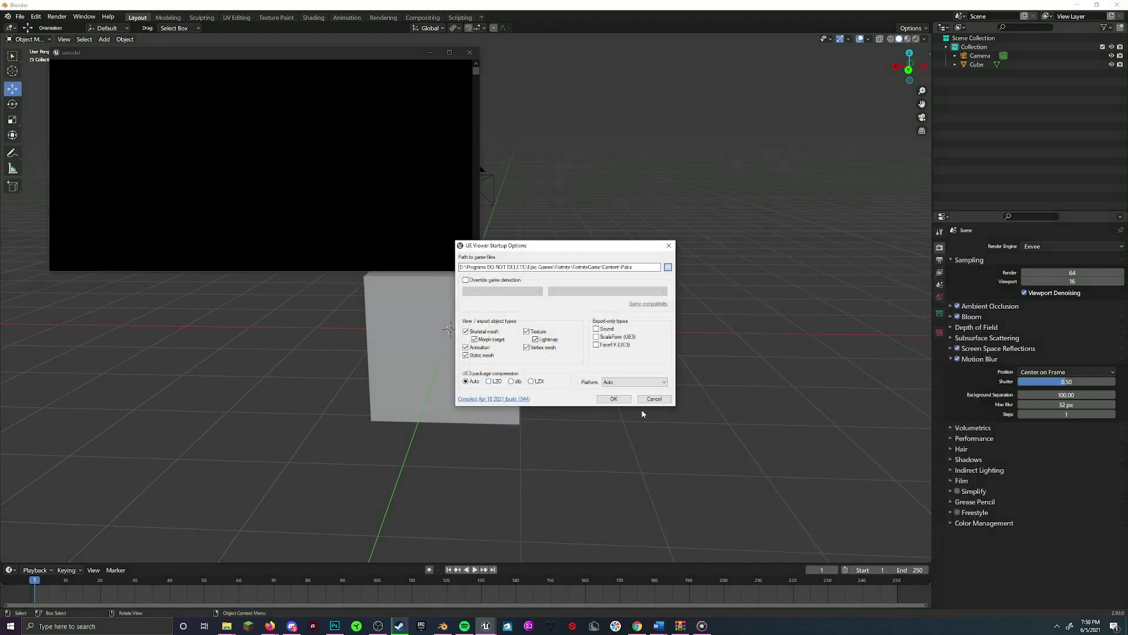
Override game detection to Unreal engine 4, version 4.27, and confirm the startup options
{"action": "left_click", "coordinate": [512, 280]}
{"action": "left_click", "coordinate": [512, 291]}
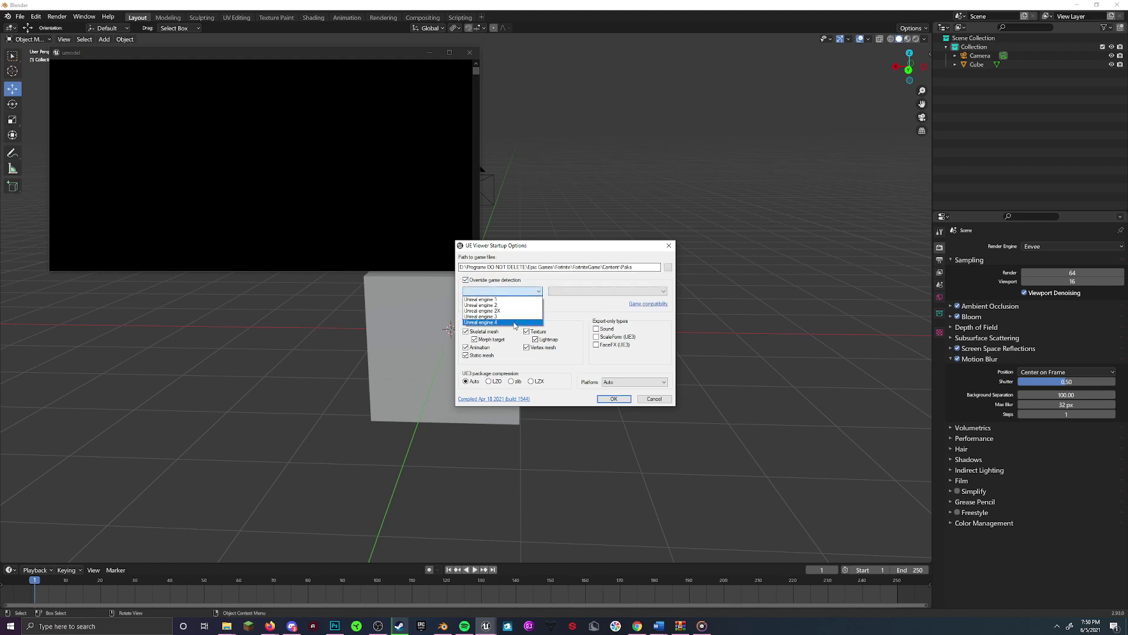
{"action": "left_click", "coordinate": [514, 322]}
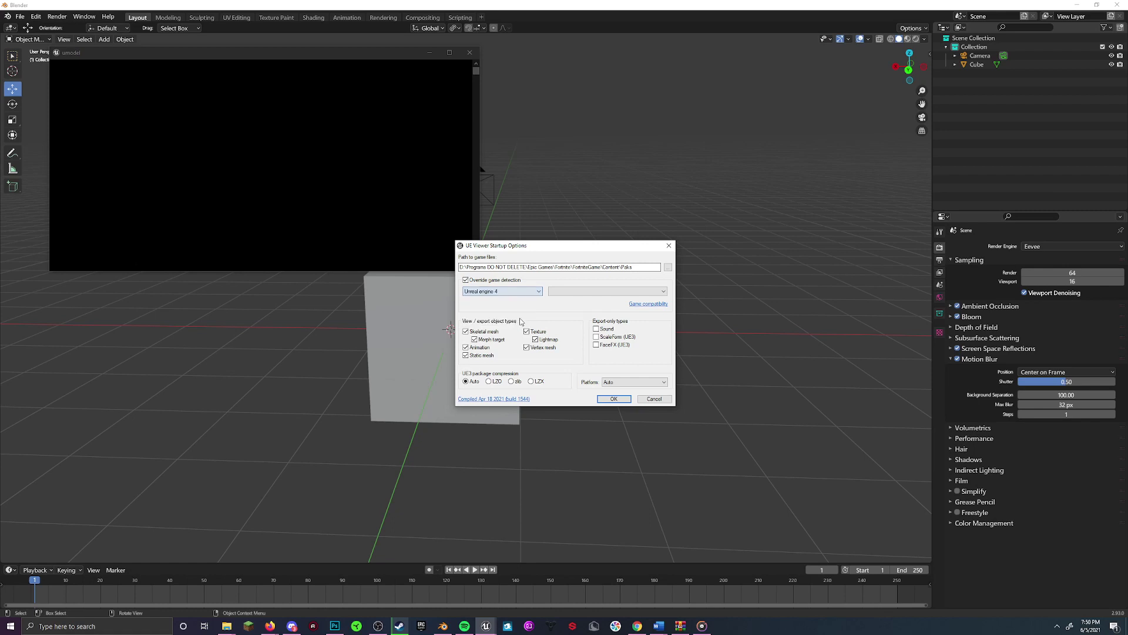
{"action": "left_click", "coordinate": [575, 291]}
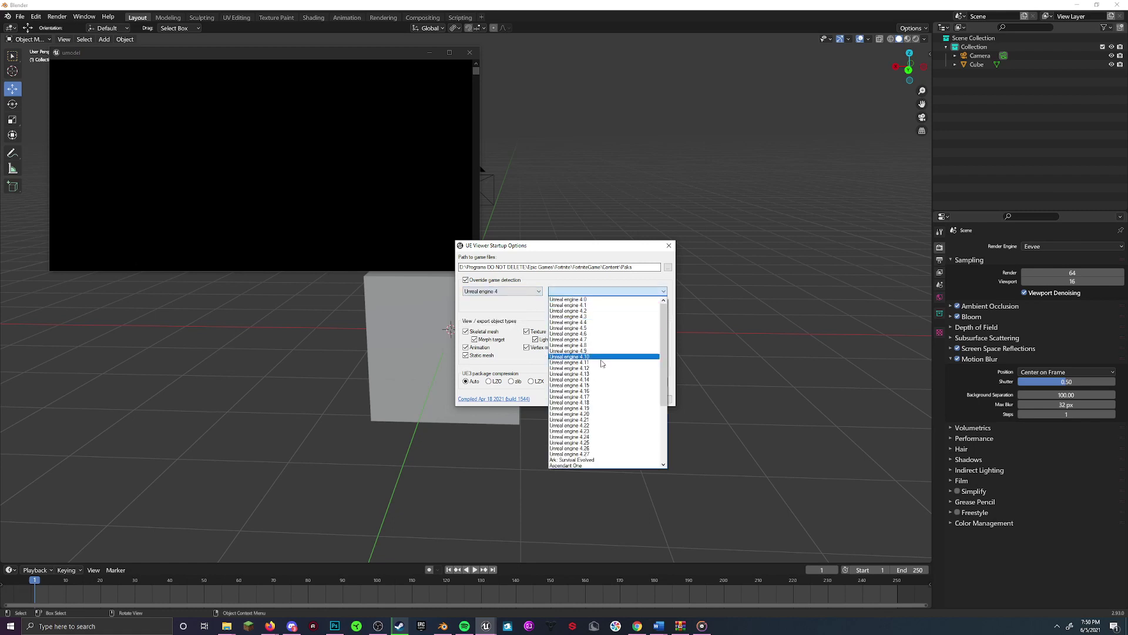
{"action": "left_click", "coordinate": [588, 454]}
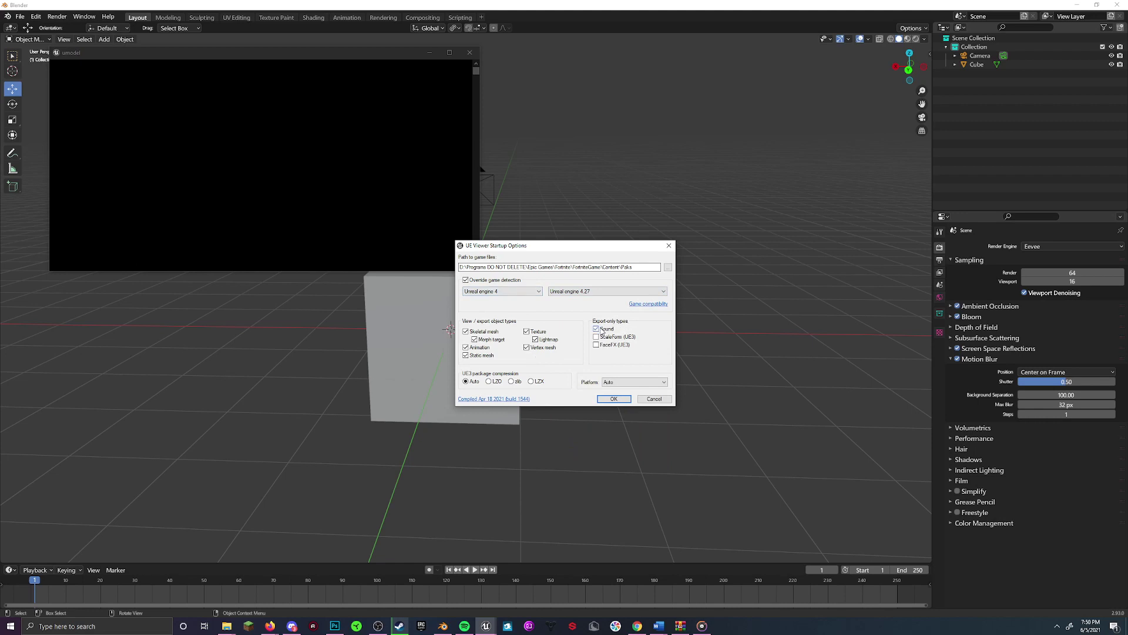
{"action": "left_click", "coordinate": [612, 399]}
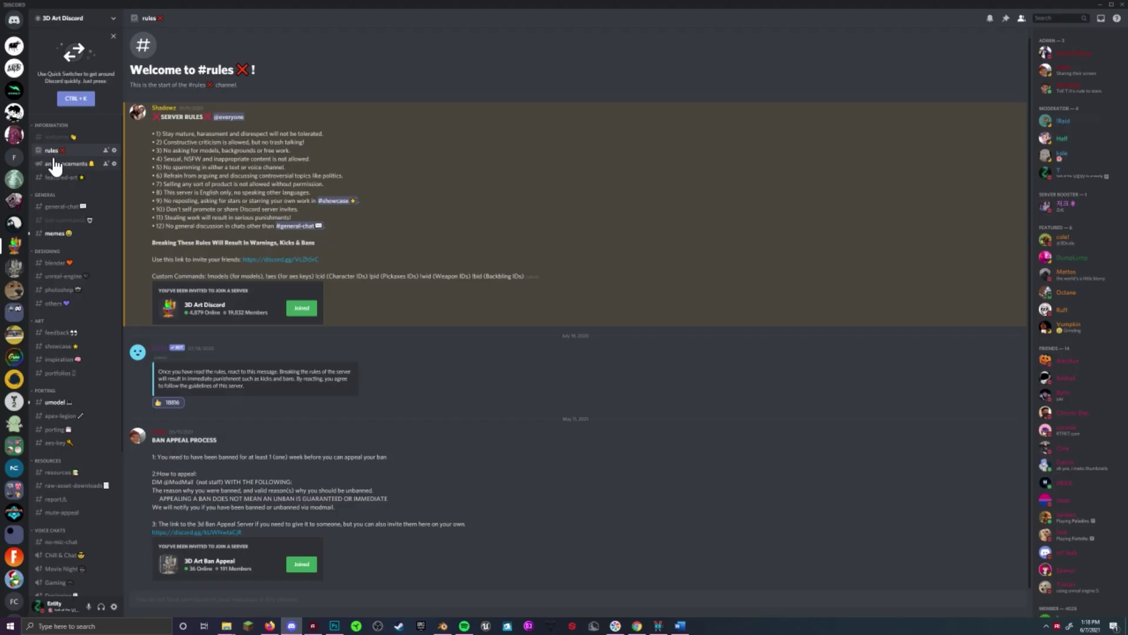
Browse the featured-art, general-chat, blender and bot-commands channels, then select rule 3 in #rules
{"action": "left_click", "coordinate": [48, 179]}
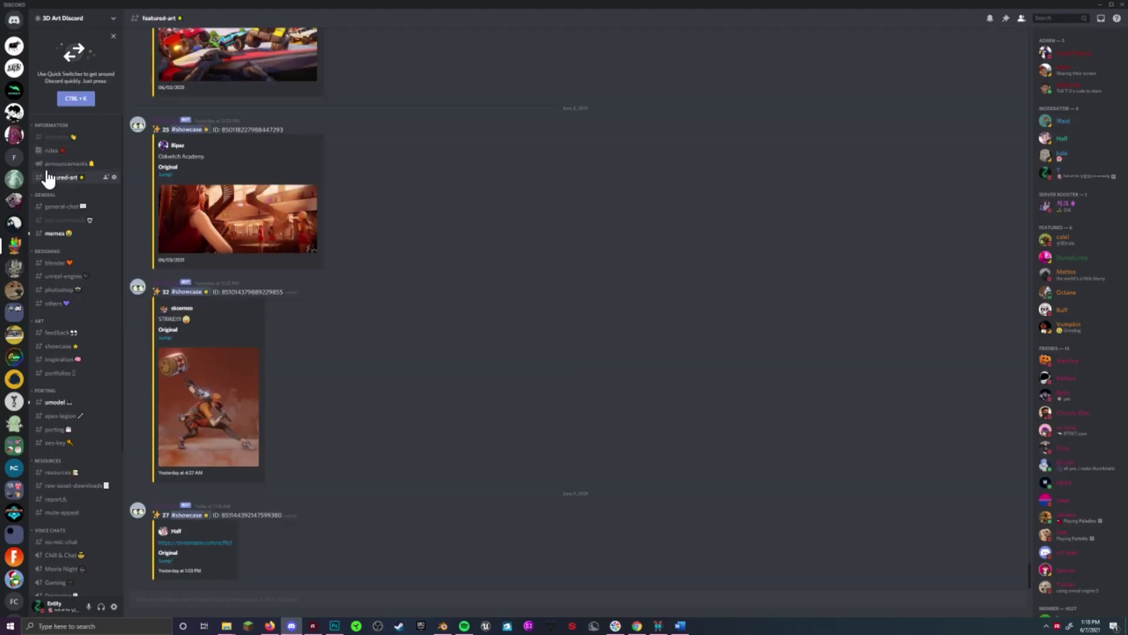
{"action": "left_click", "coordinate": [81, 210]}
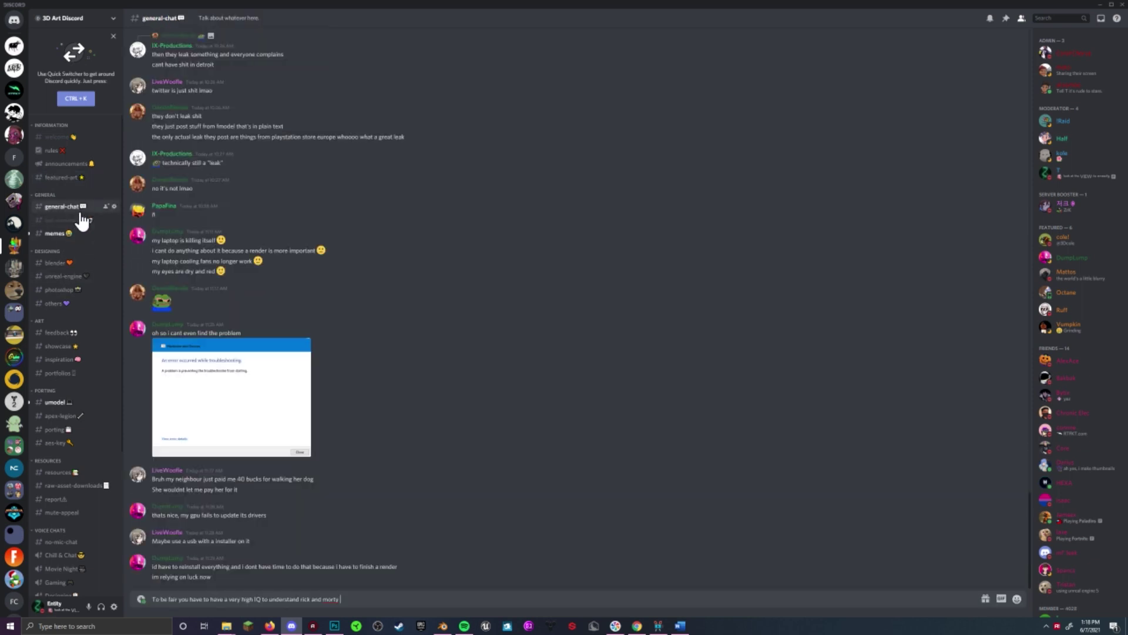
{"action": "left_click", "coordinate": [73, 266]}
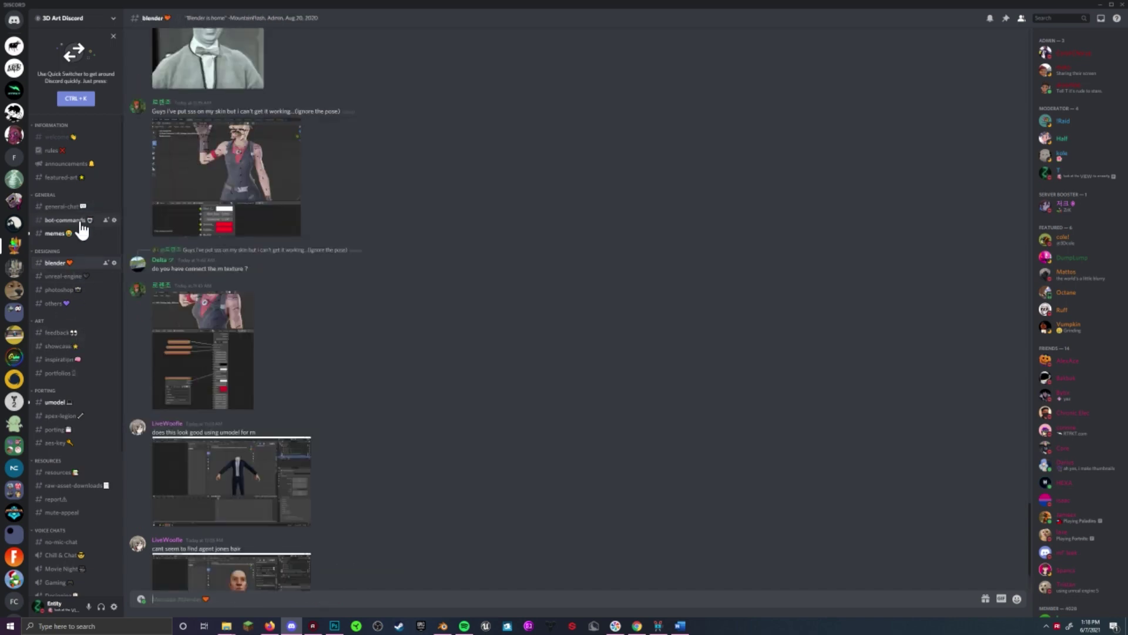
{"action": "left_click", "coordinate": [76, 221]}
{"action": "scroll", "coordinate": [176, 276], "scroll_direction": "down", "scroll_amount": 5}
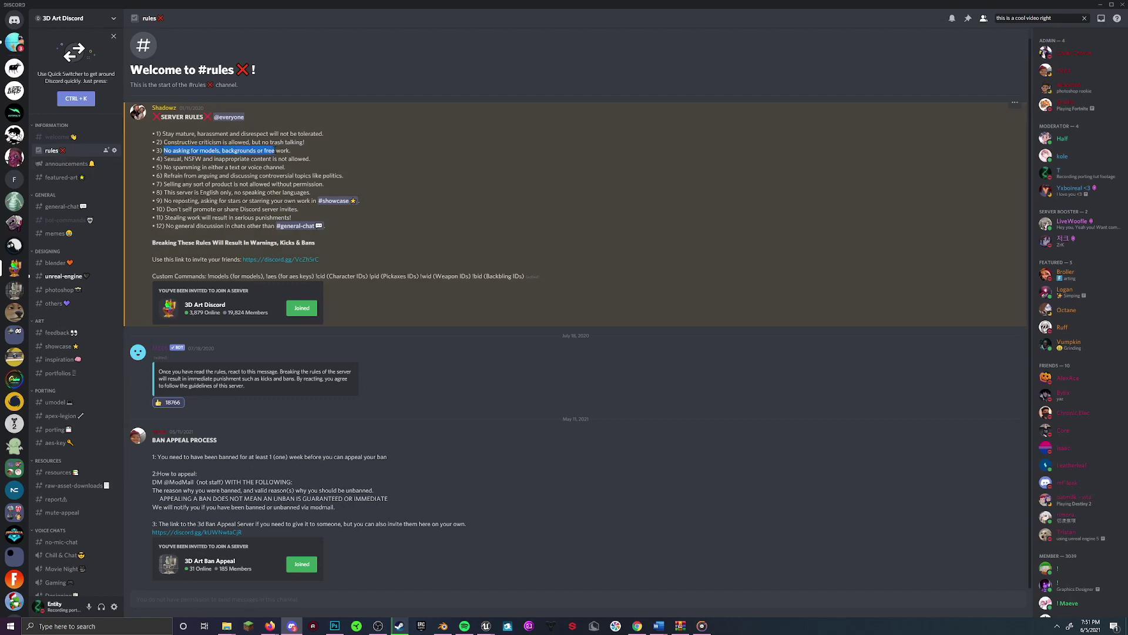
{"action": "left_click_drag", "start_coordinate": [275, 150], "coordinate": [295, 152]}
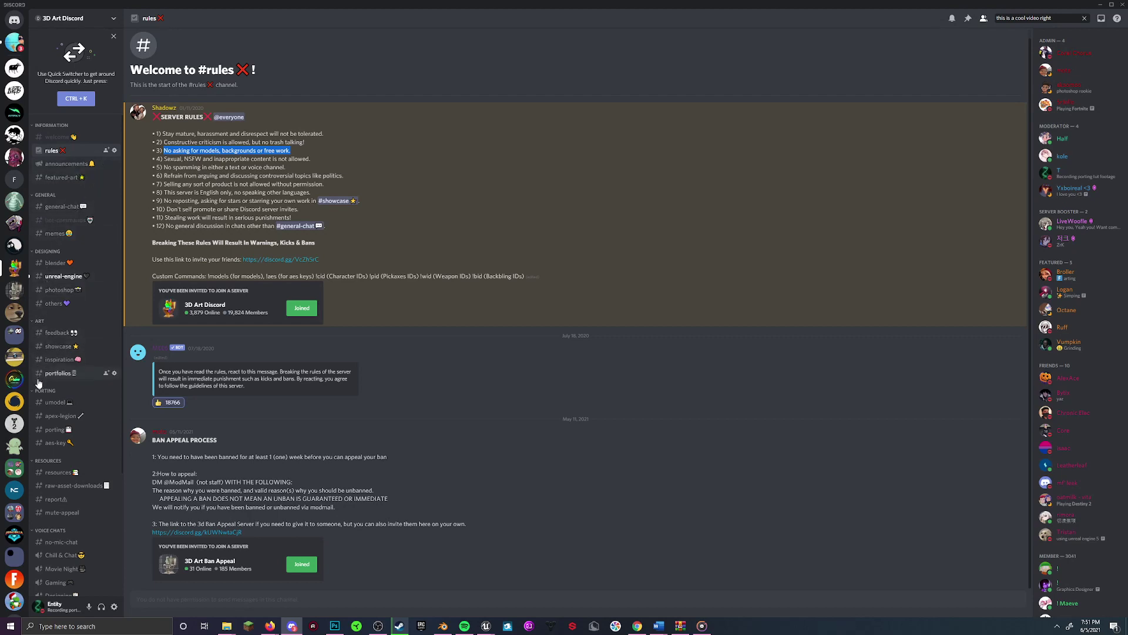
Request Fortnite's AES keys with !aes in #bot-commands and select the StaticKey value
{"action": "left_click", "coordinate": [66, 222]}
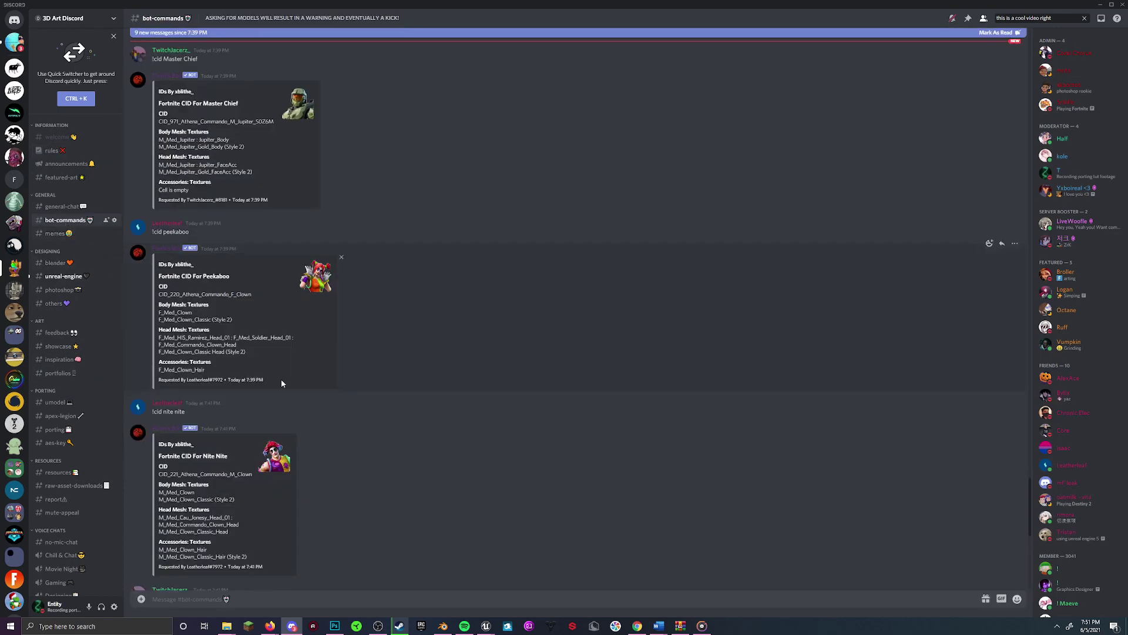
{"action": "type", "text": "!aes"}
{"action": "key", "text": "Return"}
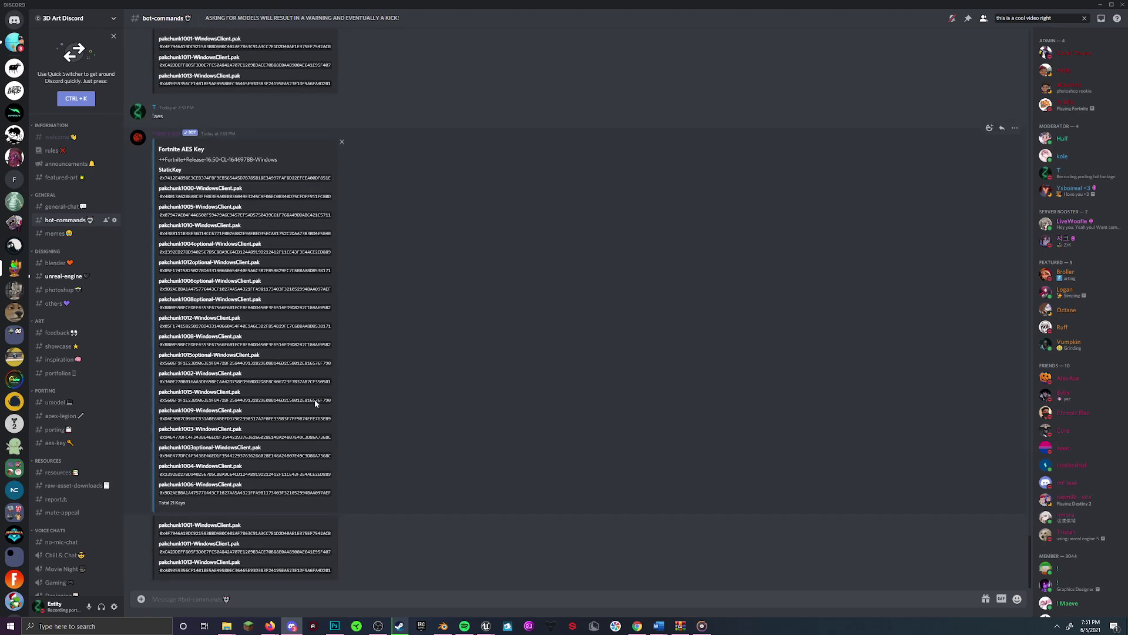
{"action": "double_click", "coordinate": [221, 178]}
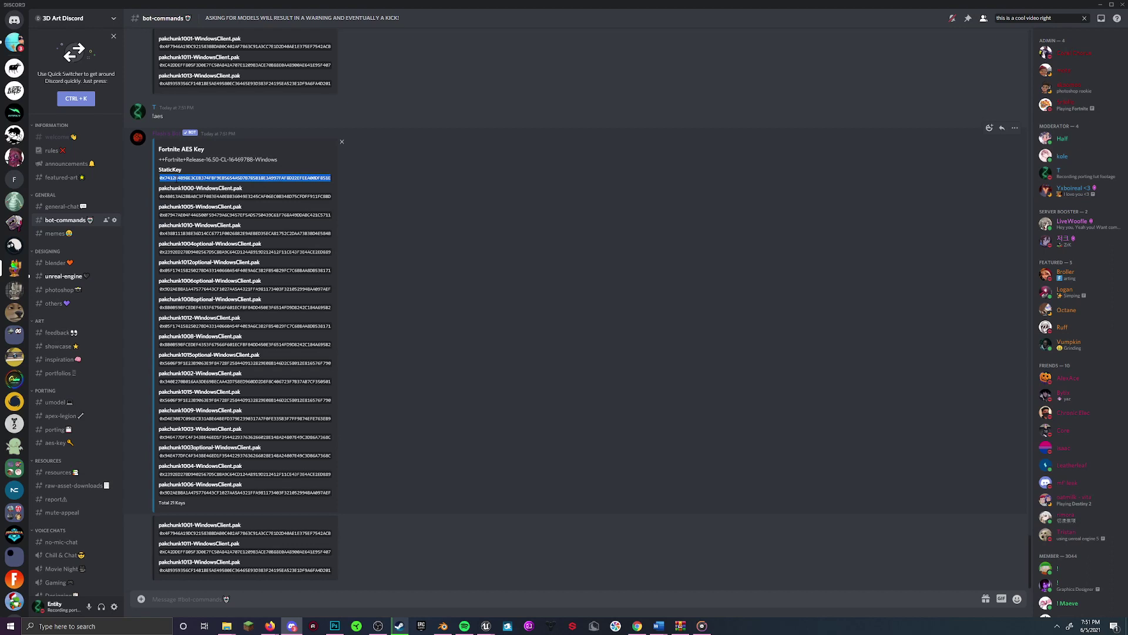
Paste the StaticKey into UE Viewer's AES prompt and confirm it
{"action": "left_click", "coordinate": [486, 626]}
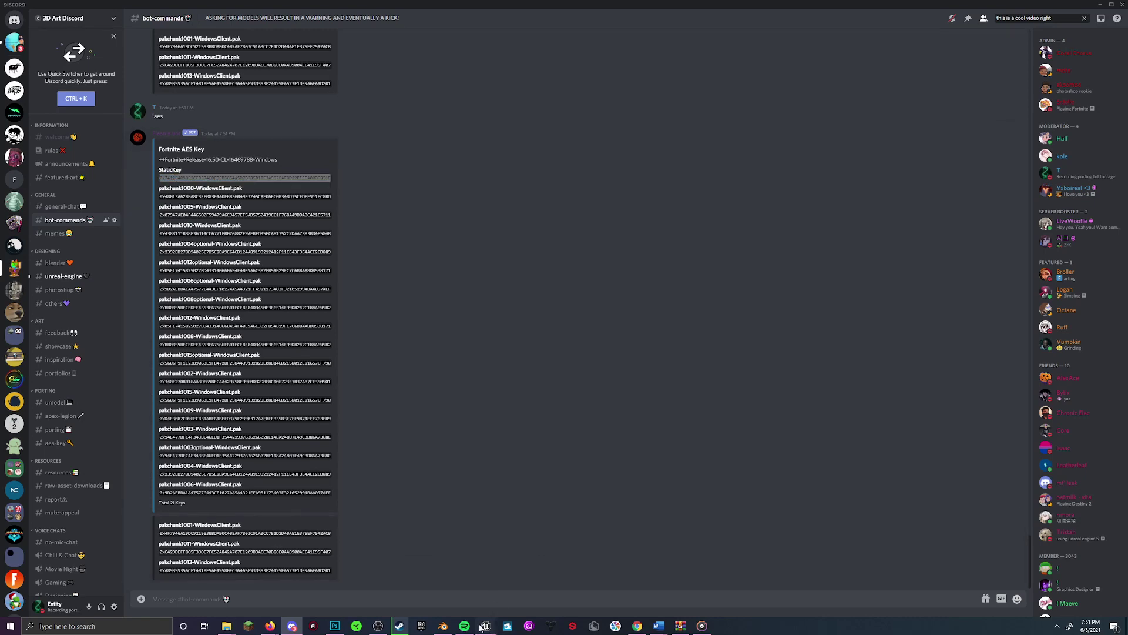
{"action": "key", "text": "ctrl+v"}
{"action": "left_click", "coordinate": [623, 364]}
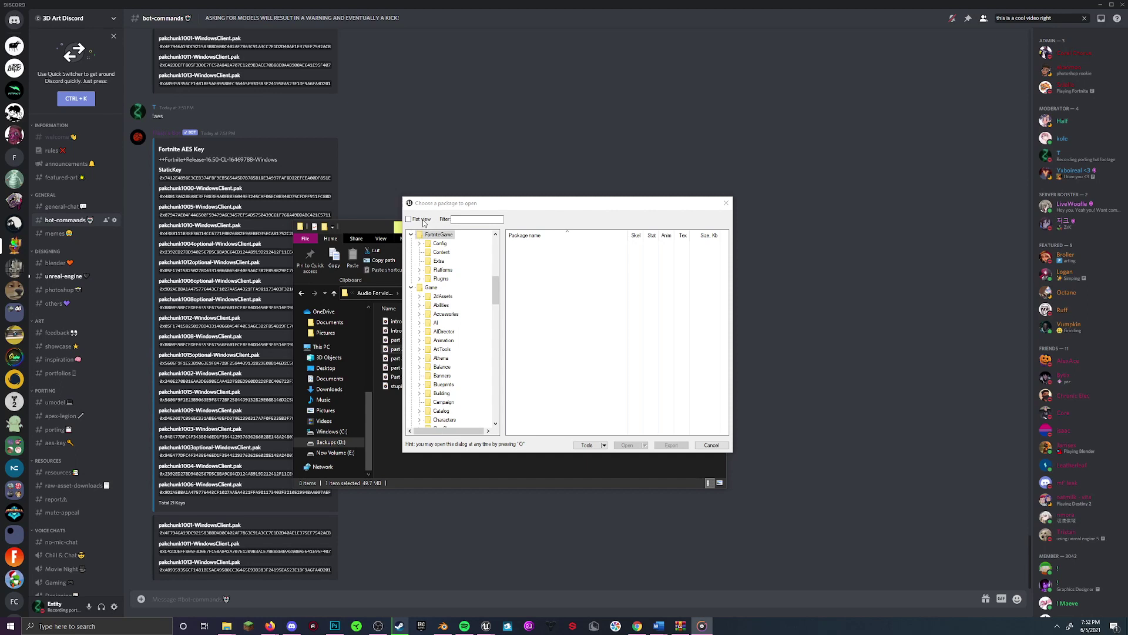
{"action": "left_click", "coordinate": [283, 575]}
Look up Grimoire with '!cid Grimoire', select the F_Med_Poison body mesh name, and return to UE Viewer
{"action": "type", "text": "!"}
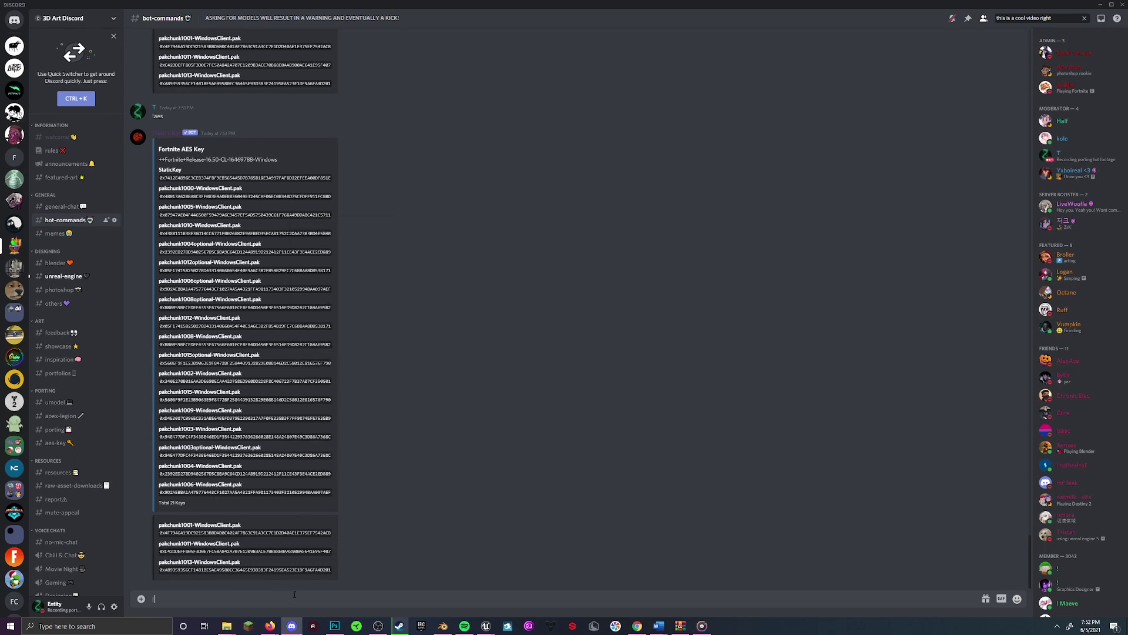
{"action": "type", "text": "cid Grimoire"}
{"action": "key", "text": "Return"}
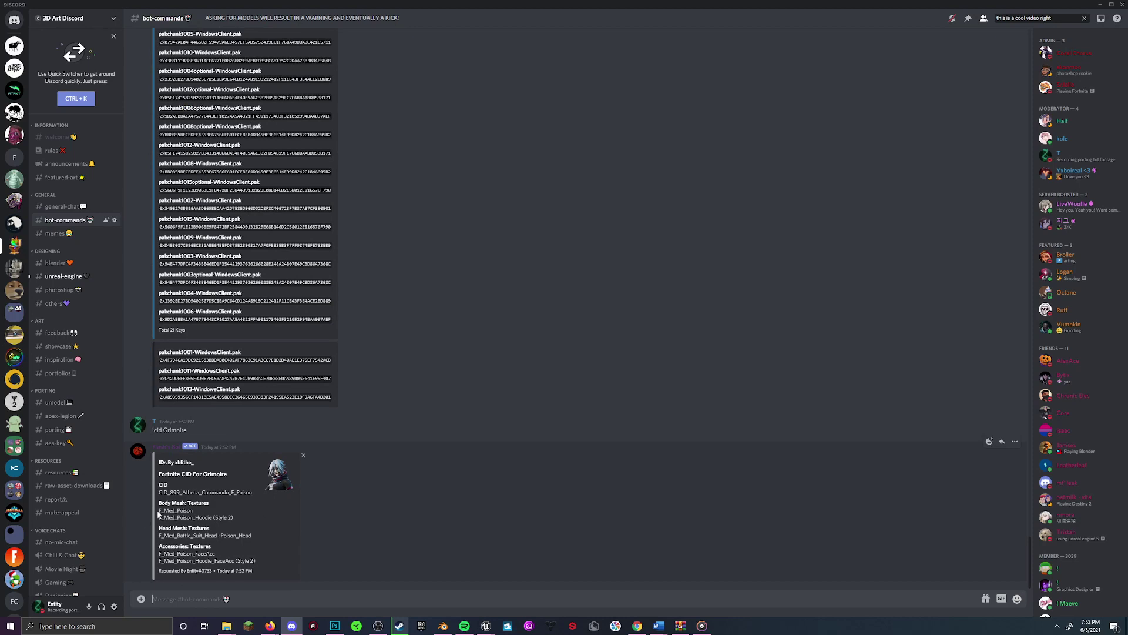
{"action": "double_click", "coordinate": [161, 492]}
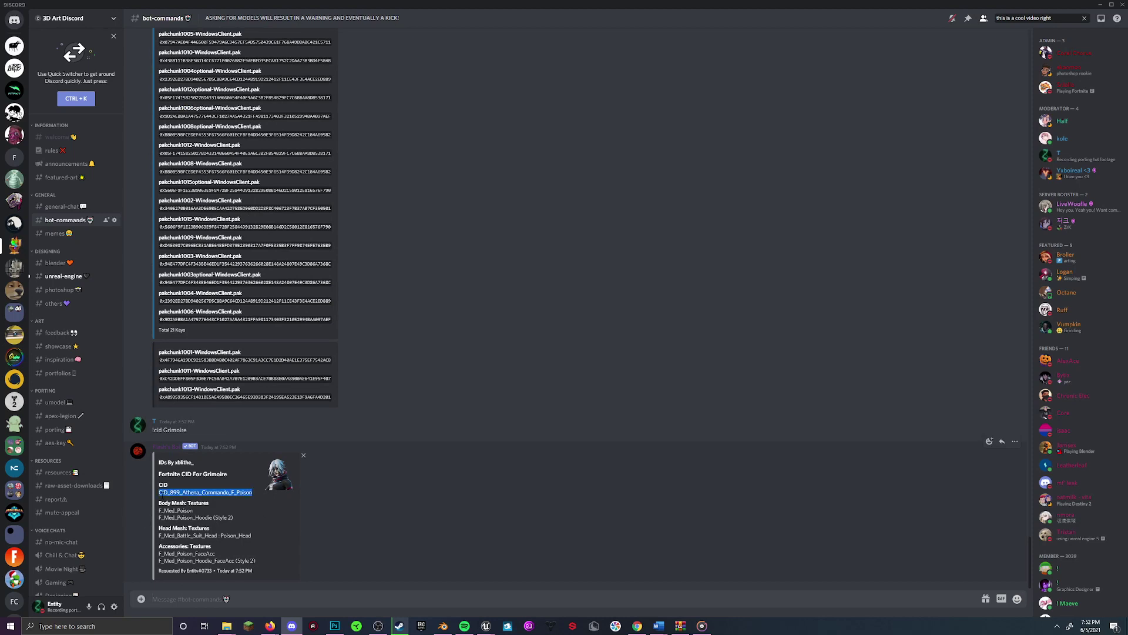
{"action": "left_click", "coordinate": [302, 506]}
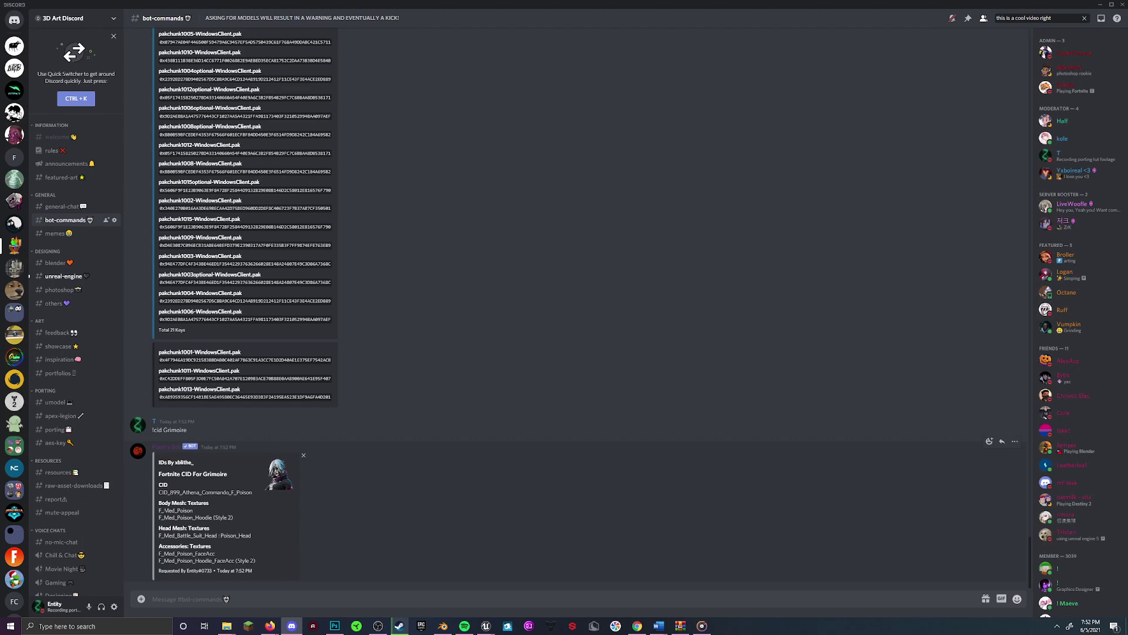
{"action": "double_click", "coordinate": [175, 510]}
{"action": "key", "text": "ctrl+c"}
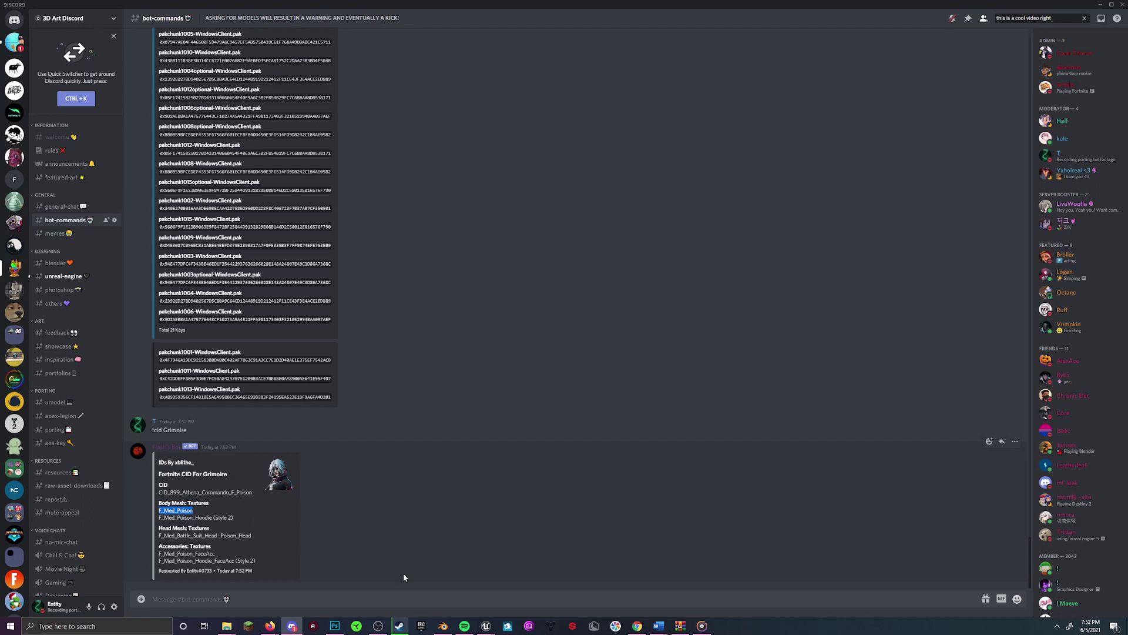
{"action": "left_click", "coordinate": [512, 589]}
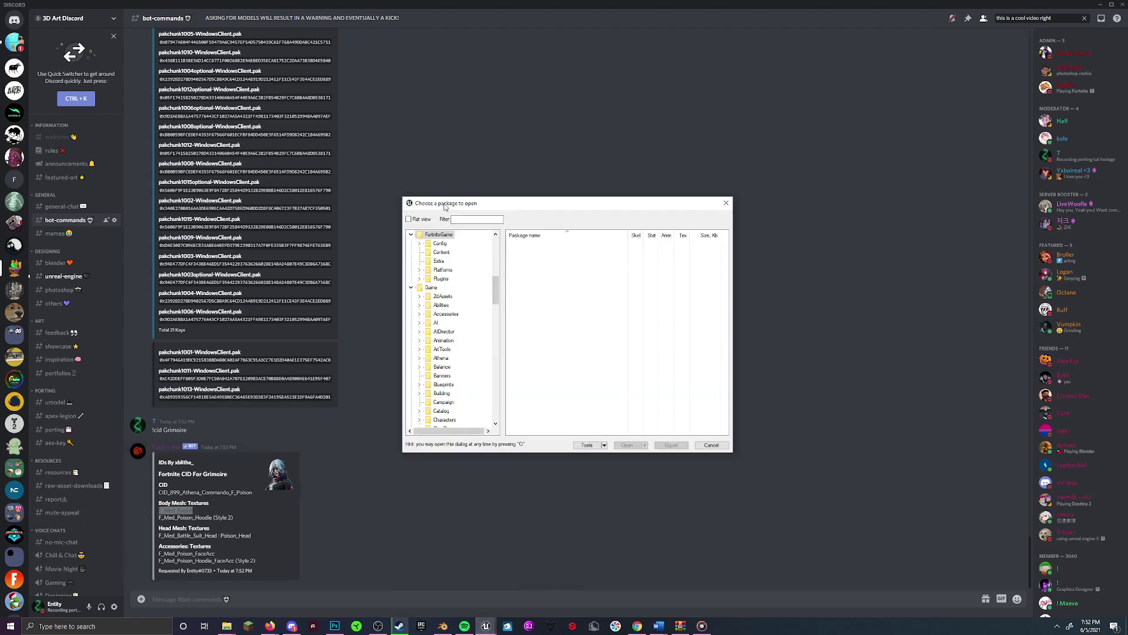
Filter the flat package list to 'F_Med_Poison mesh' and open F_MED_Poison.uasset
{"action": "left_click", "coordinate": [416, 219]}
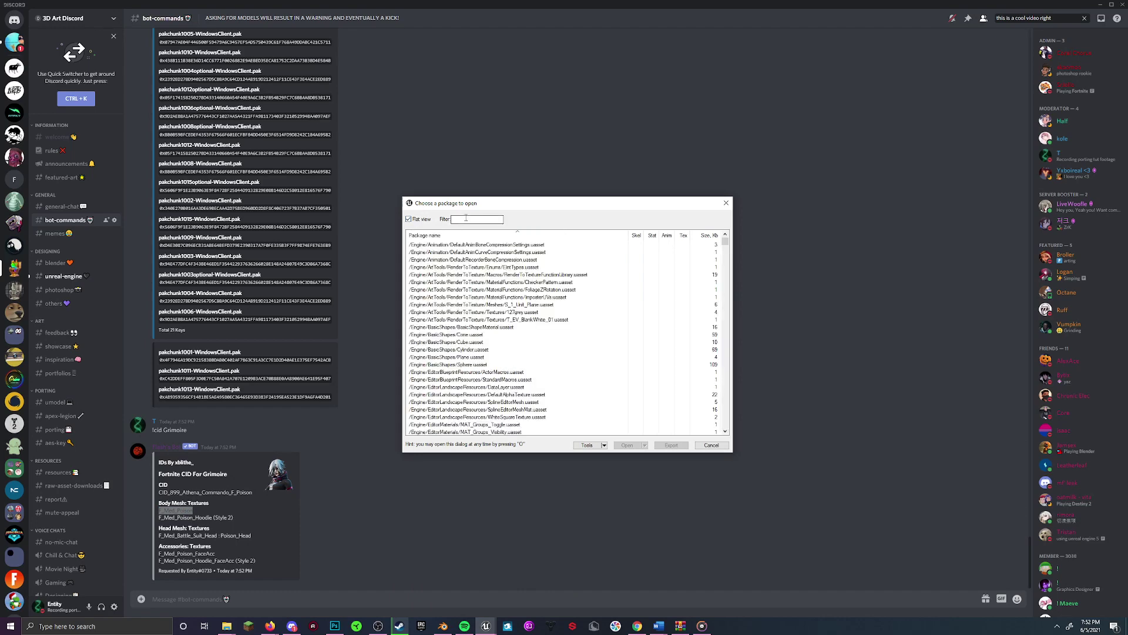
{"action": "left_click", "coordinate": [466, 218]}
{"action": "key", "text": "ctrl+v"}
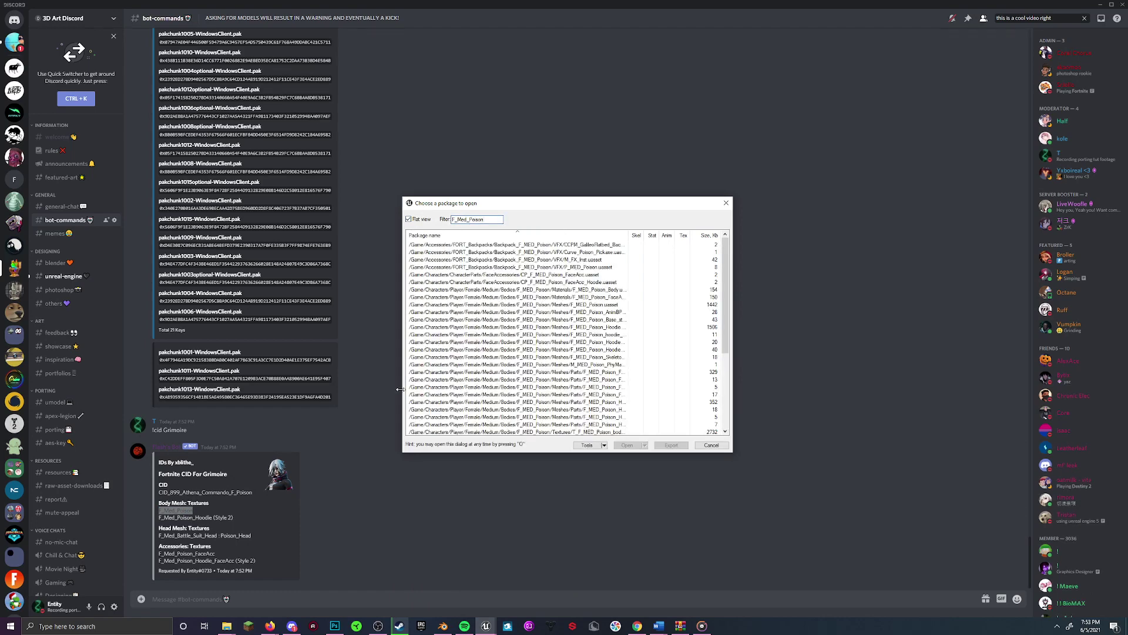
{"action": "type", "text": "mesh"}
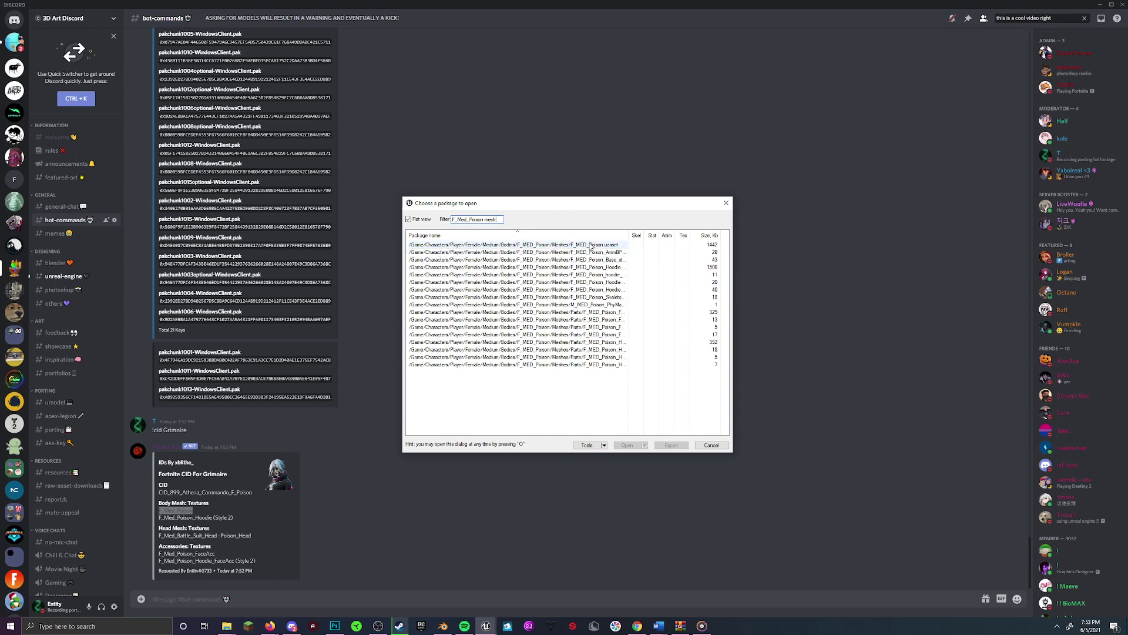
{"action": "double_click", "coordinate": [590, 246]}
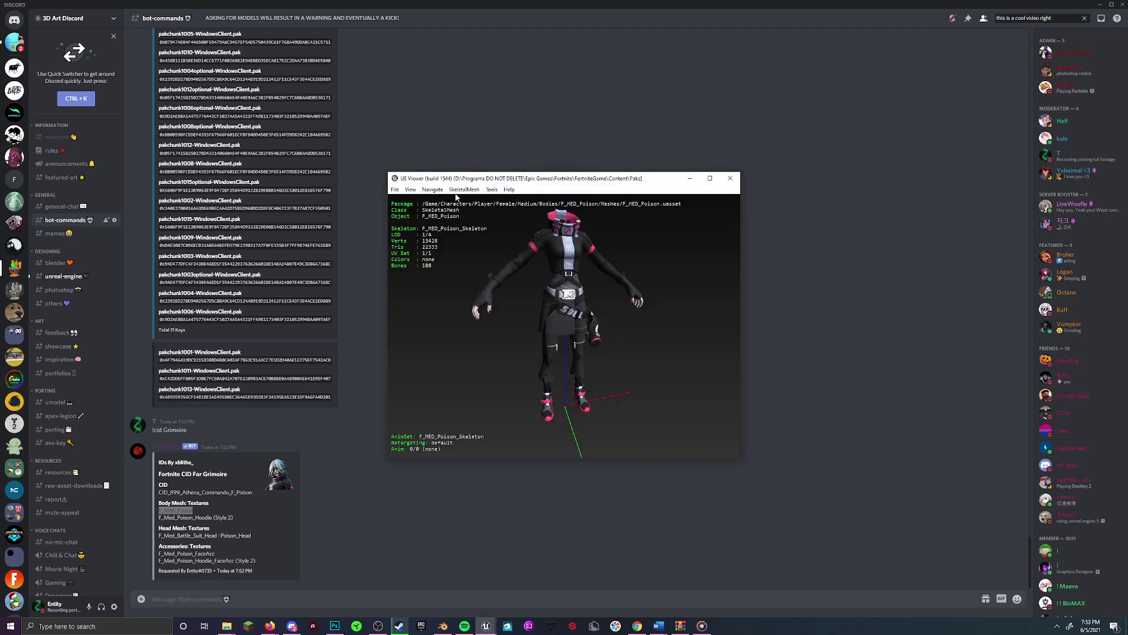
Export the F_MED_Poison mesh with Export current object, accepting the default settings
{"action": "left_click", "coordinate": [492, 189]}
{"action": "left_click", "coordinate": [502, 200]}
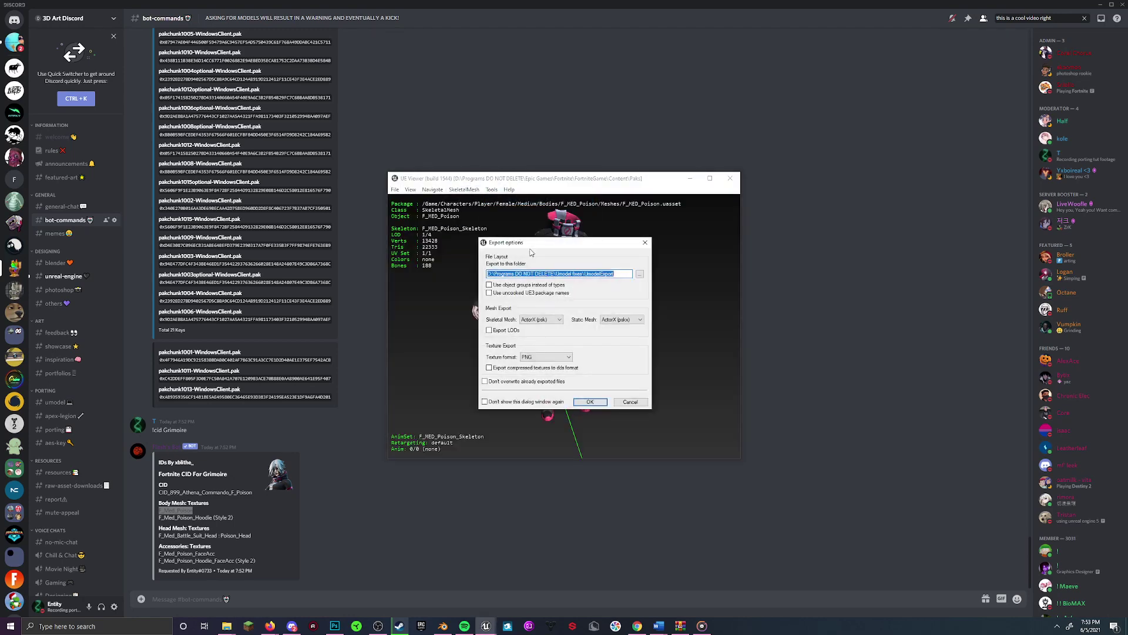
{"action": "left_click", "coordinate": [590, 402]}
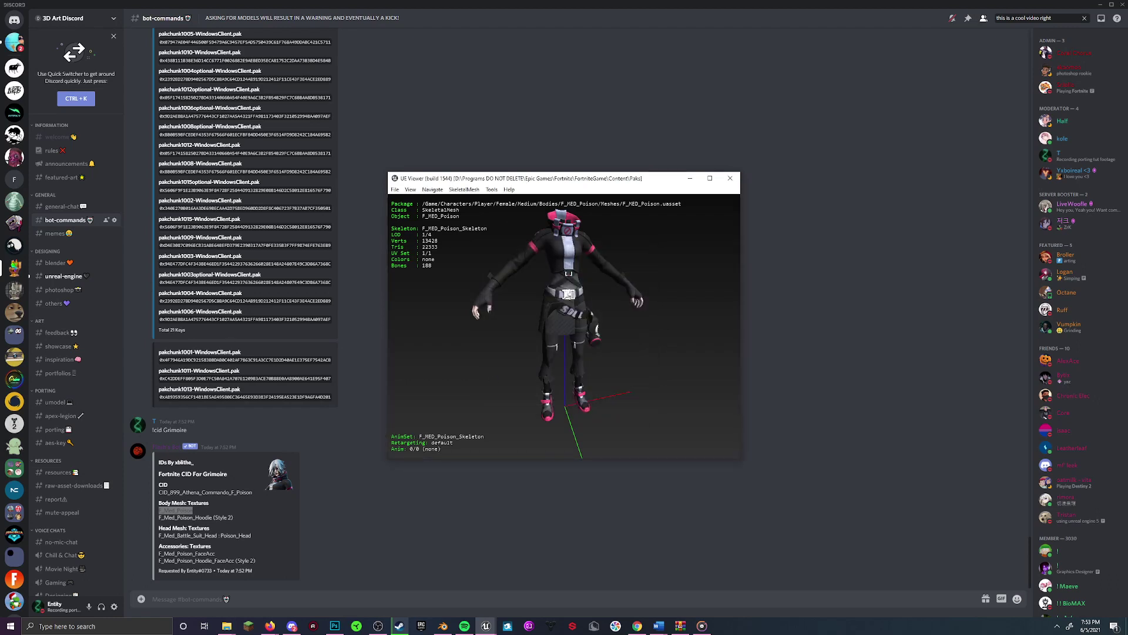
Copy the F_MED_Battle_Suit_Head mesh name from the Discord chat
{"action": "double_click", "coordinate": [174, 536]}
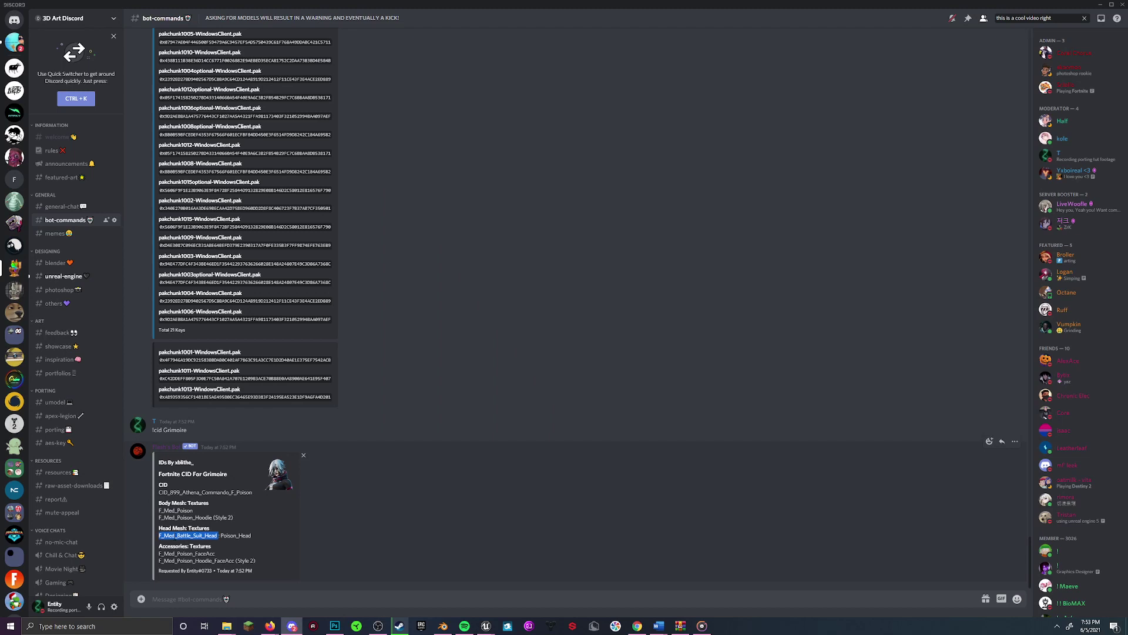
{"action": "left_click", "coordinate": [183, 528]}
{"action": "left_click_drag", "start_coordinate": [159, 538], "coordinate": [217, 536]}
{"action": "key", "text": "ctrl+c"}
{"action": "left_click", "coordinate": [218, 534]}
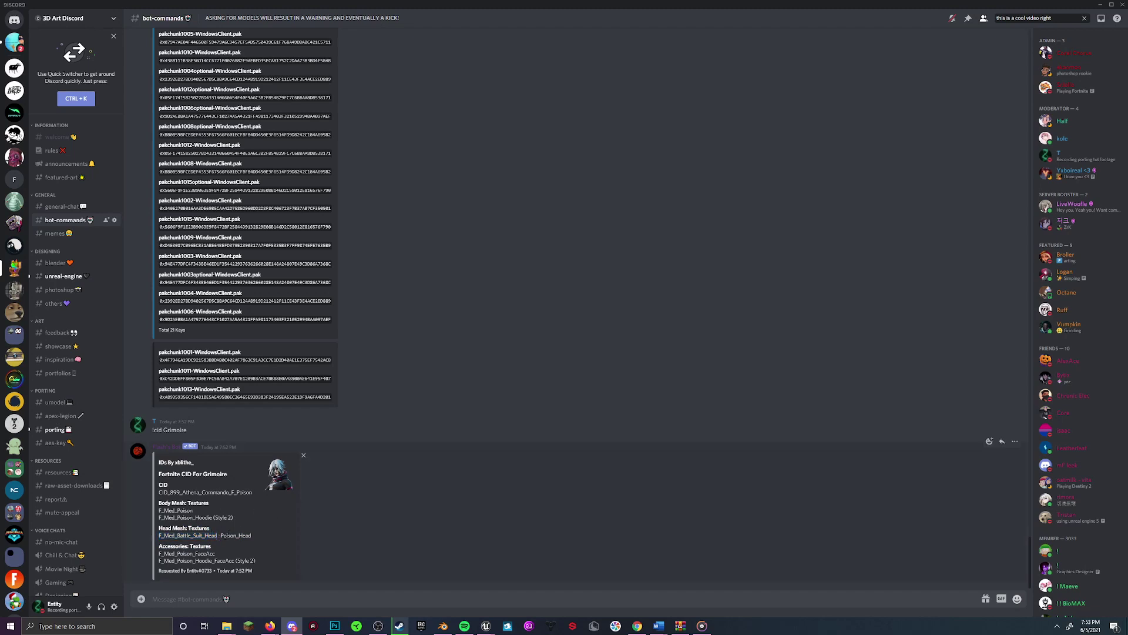
{"action": "triple_click", "coordinate": [229, 535]}
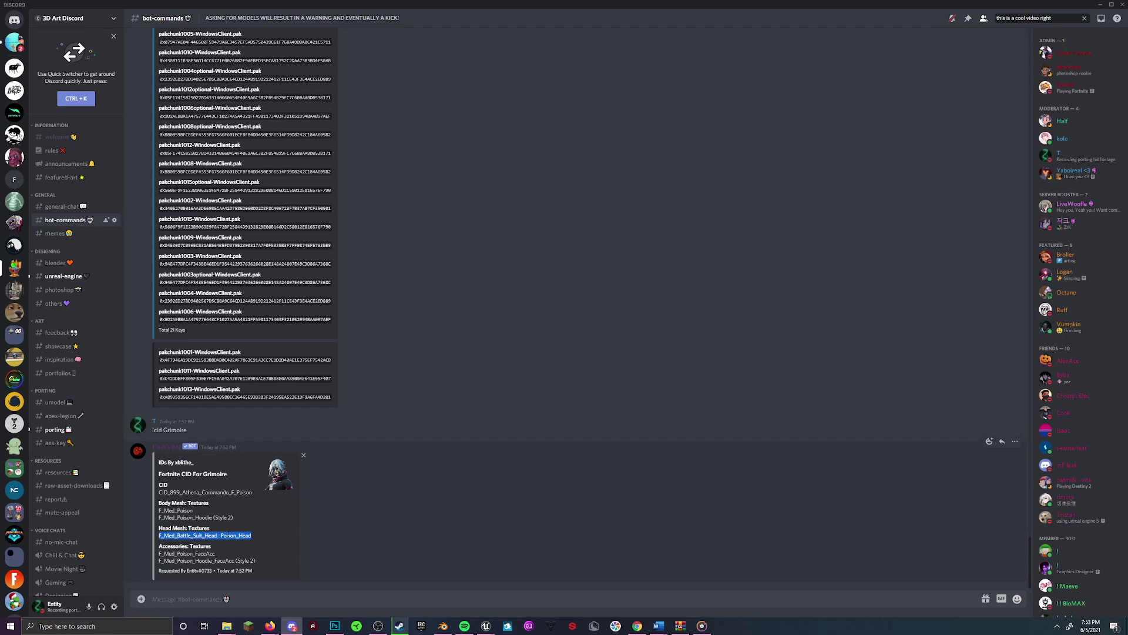
{"action": "double_click", "coordinate": [235, 535]}
Filter UE Viewer packages to F_MED_Battle_Suit_Head, open it and export the mesh
{"action": "key", "text": "alt+Tab"}
{"action": "double_click", "coordinate": [471, 220]}
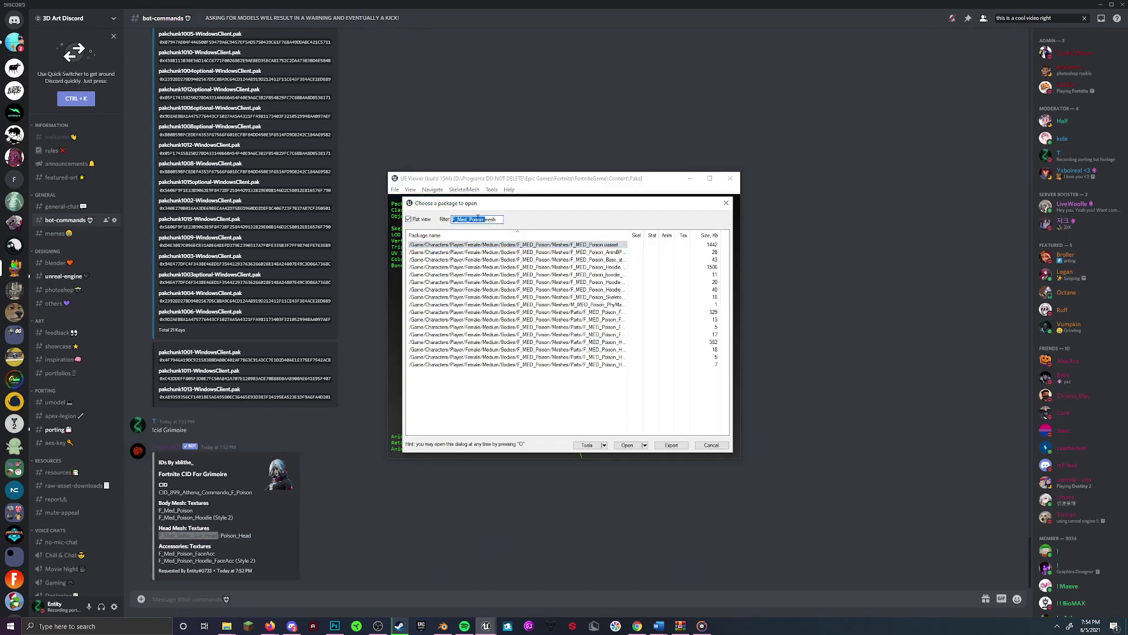
{"action": "key", "text": "ctrl+v"}
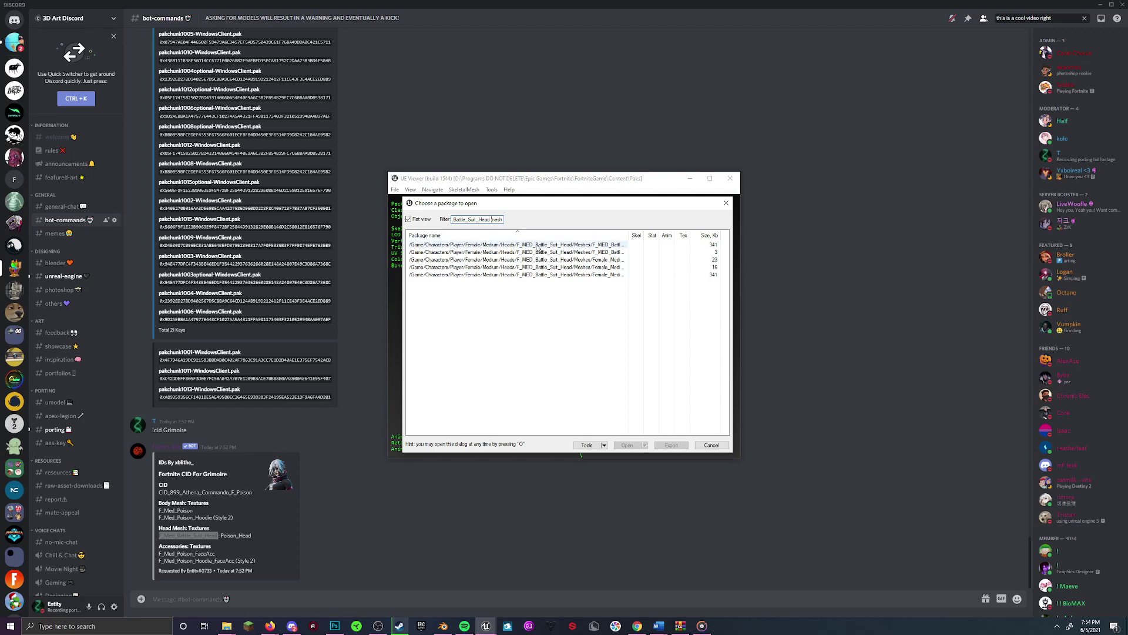
{"action": "double_click", "coordinate": [537, 248]}
{"action": "left_click", "coordinate": [488, 190]}
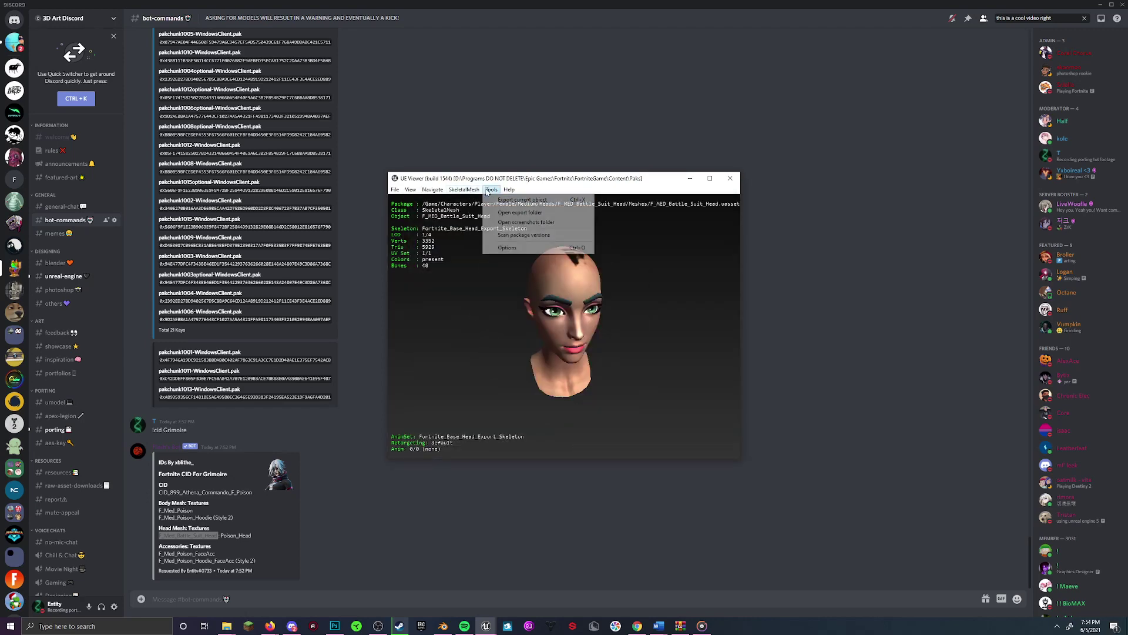
{"action": "left_click", "coordinate": [522, 200]}
{"action": "left_click", "coordinate": [590, 399]}
Copy the Poison_Head name from Discord and return to UE Viewer
{"action": "left_click", "coordinate": [261, 525]}
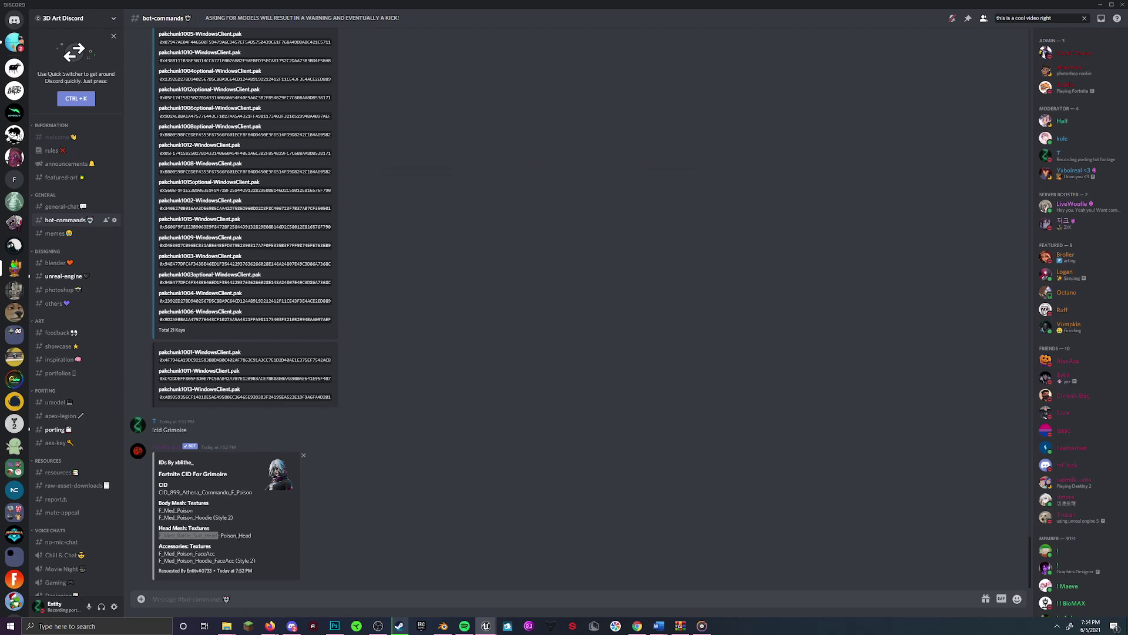
{"action": "double_click", "coordinate": [237, 536]}
{"action": "left_click", "coordinate": [487, 626]}
Open the F_MED_Poison_Head material in UE Viewer and tilt its preview
{"action": "left_click", "coordinate": [520, 593]}
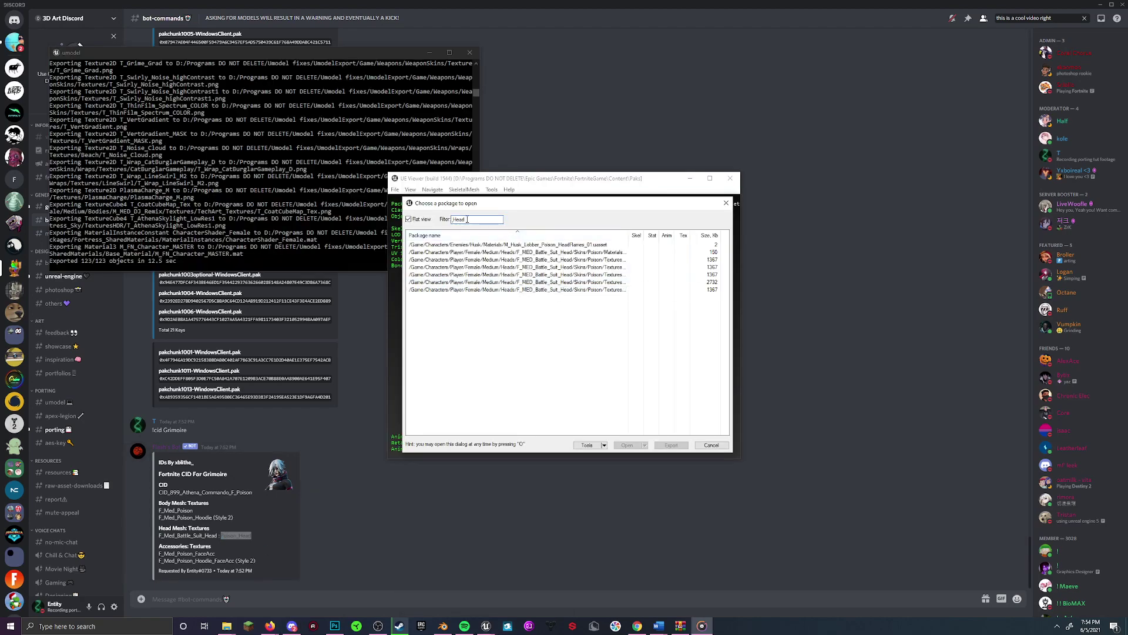
{"action": "double_click", "coordinate": [547, 255]}
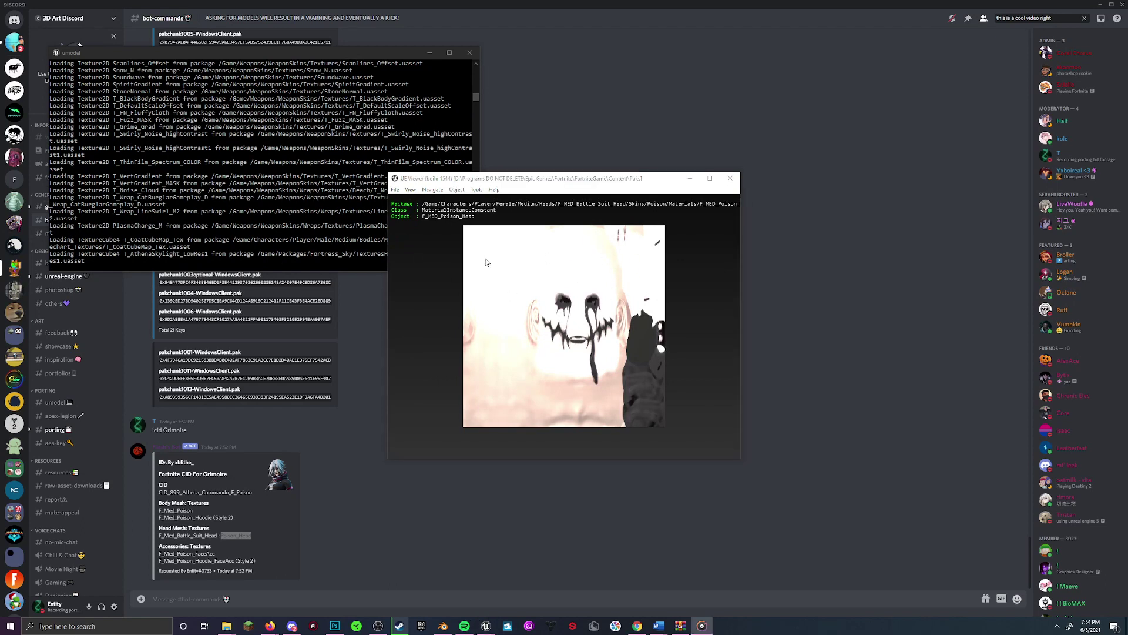
{"action": "left_click", "coordinate": [574, 303]}
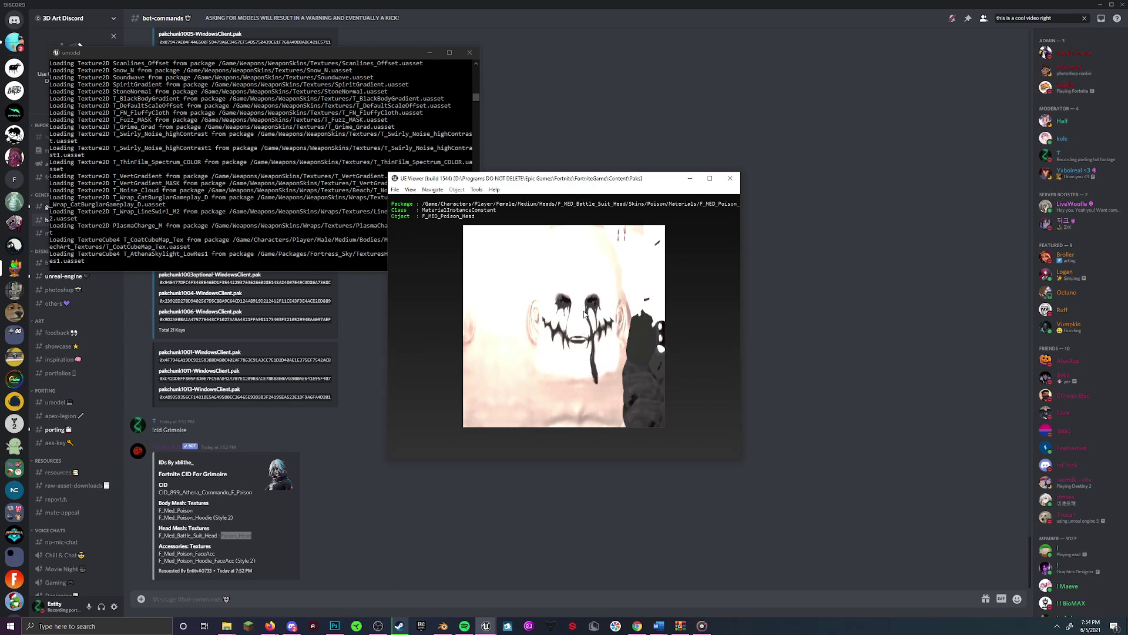
{"action": "mouse_move", "coordinate": [574, 302]}
{"action": "left_mouse_down"}
{"action": "mouse_move", "coordinate": [553, 288]}
{"action": "mouse_move", "coordinate": [574, 303]}
{"action": "left_mouse_up"}
Export the material with its PNG textures and reopen the package chooser
{"action": "left_click", "coordinate": [474, 190]}
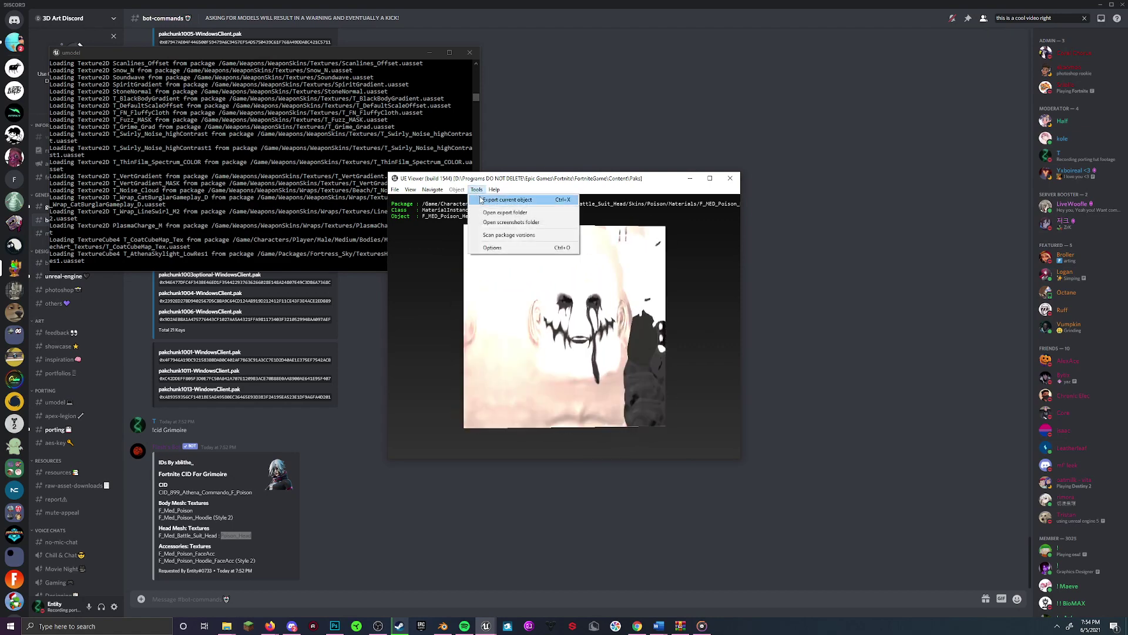
{"action": "left_click", "coordinate": [496, 200]}
{"action": "left_click", "coordinate": [591, 402]}
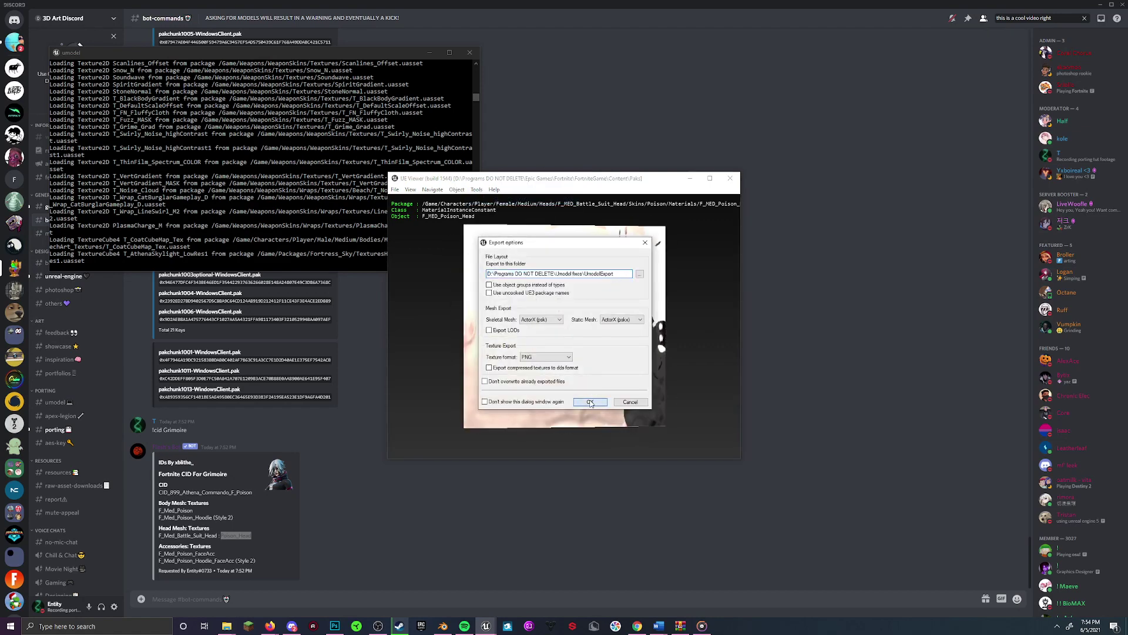
{"action": "key", "text": "o"}
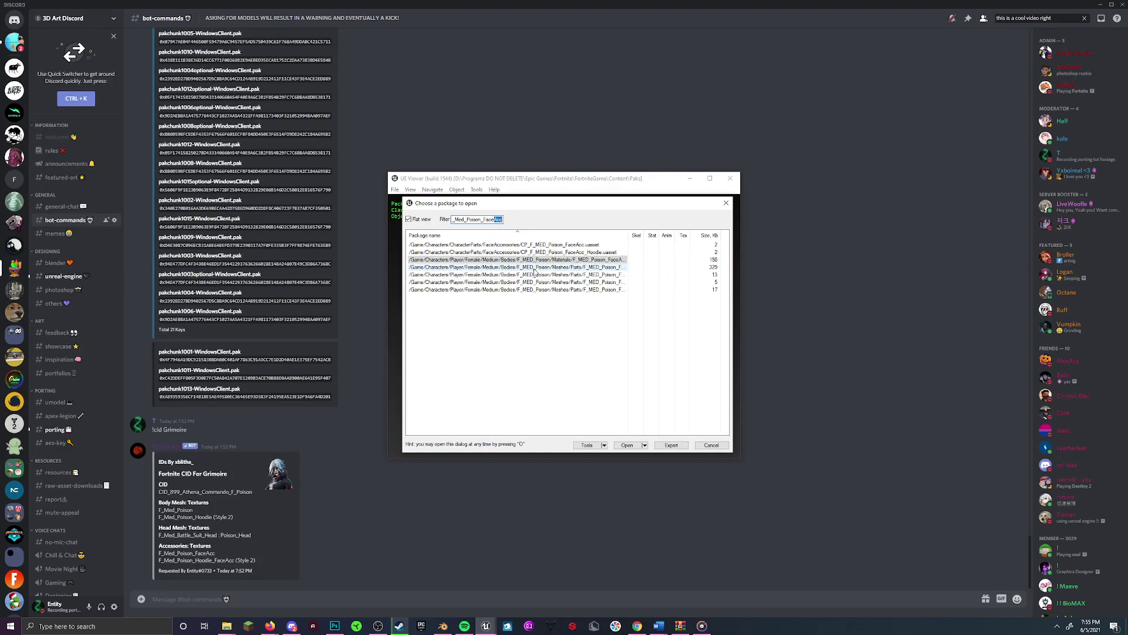
Load F_MED_Poison_FaceAcc.uasset and export the hair mesh with the default export options
{"action": "double_click", "coordinate": [587, 269]}
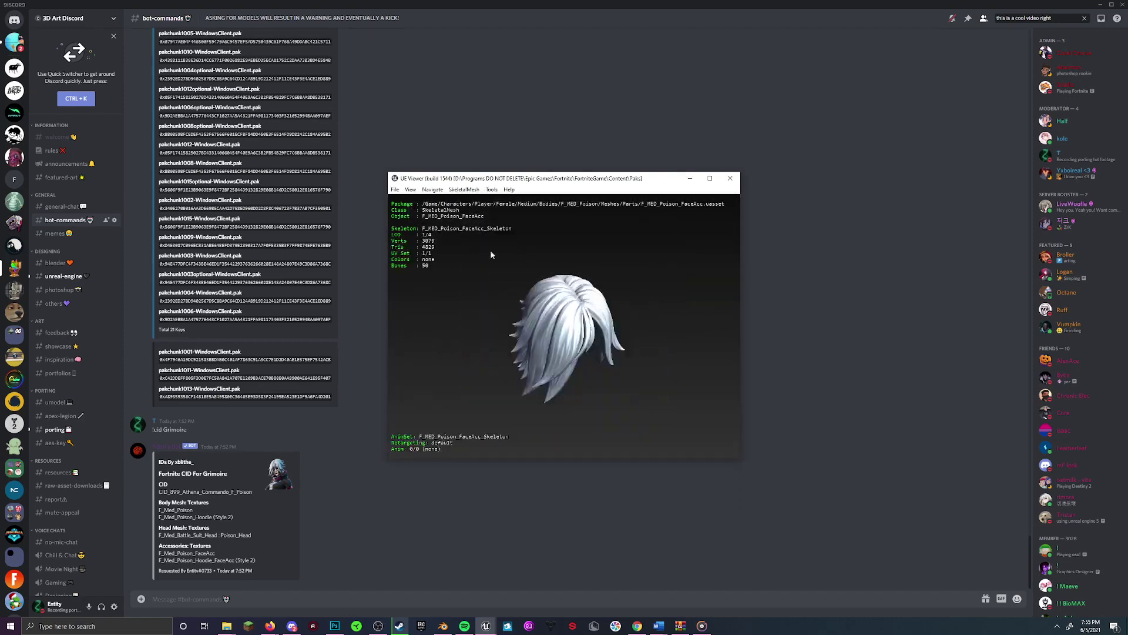
{"action": "left_click", "coordinate": [490, 189]}
{"action": "left_click", "coordinate": [512, 201]}
{"action": "left_click", "coordinate": [591, 406]}
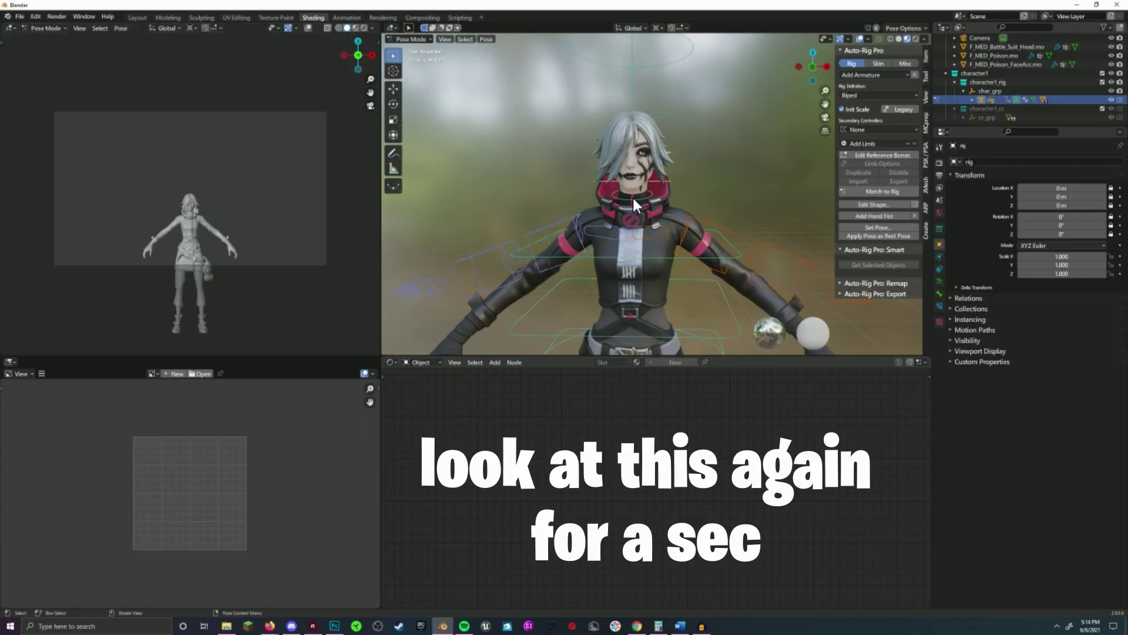
Nudge the hair mesh into place and start a PSK import from the Umodel export folder
{"action": "key", "text": "g"}
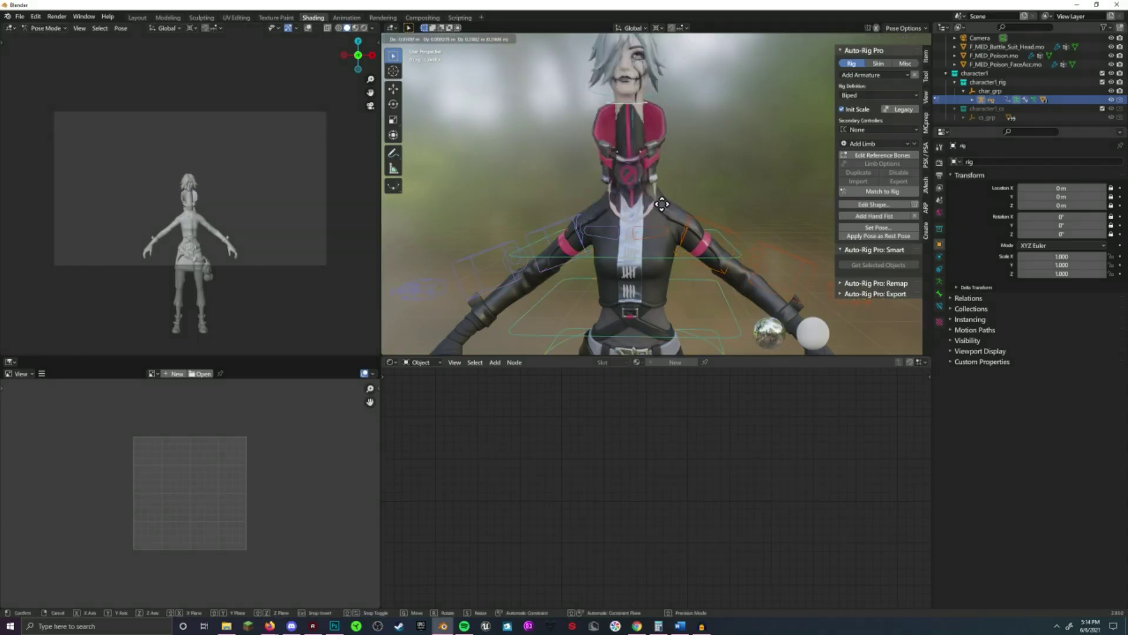
{"action": "left_click", "coordinate": [542, 179]}
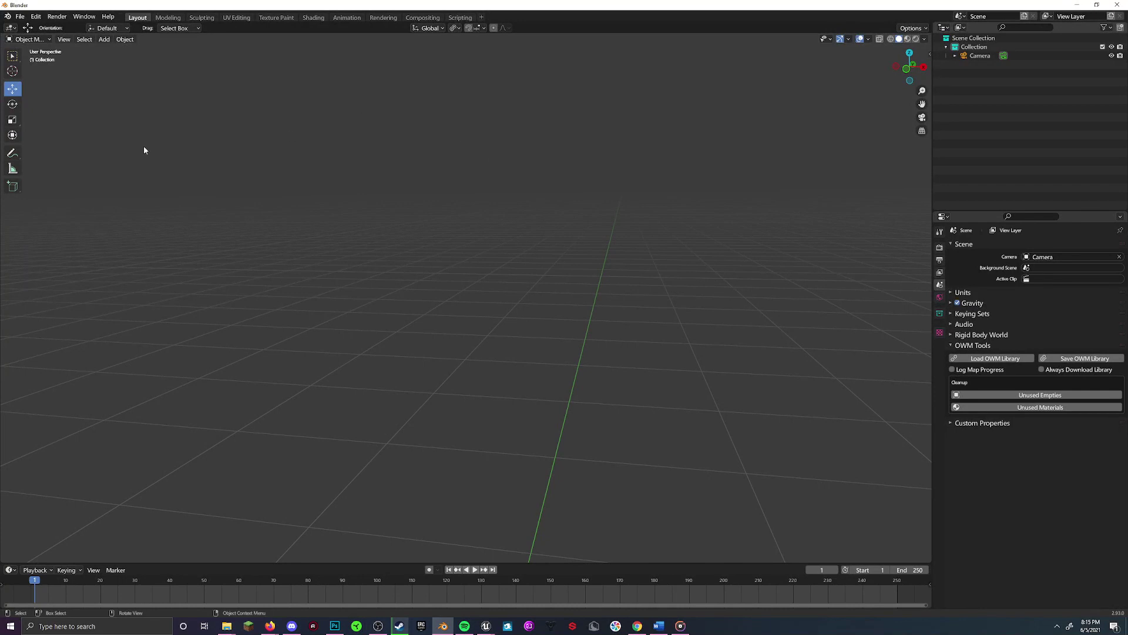
{"action": "left_click", "coordinate": [35, 18]}
{"action": "mouse_move", "coordinate": [21, 17]}
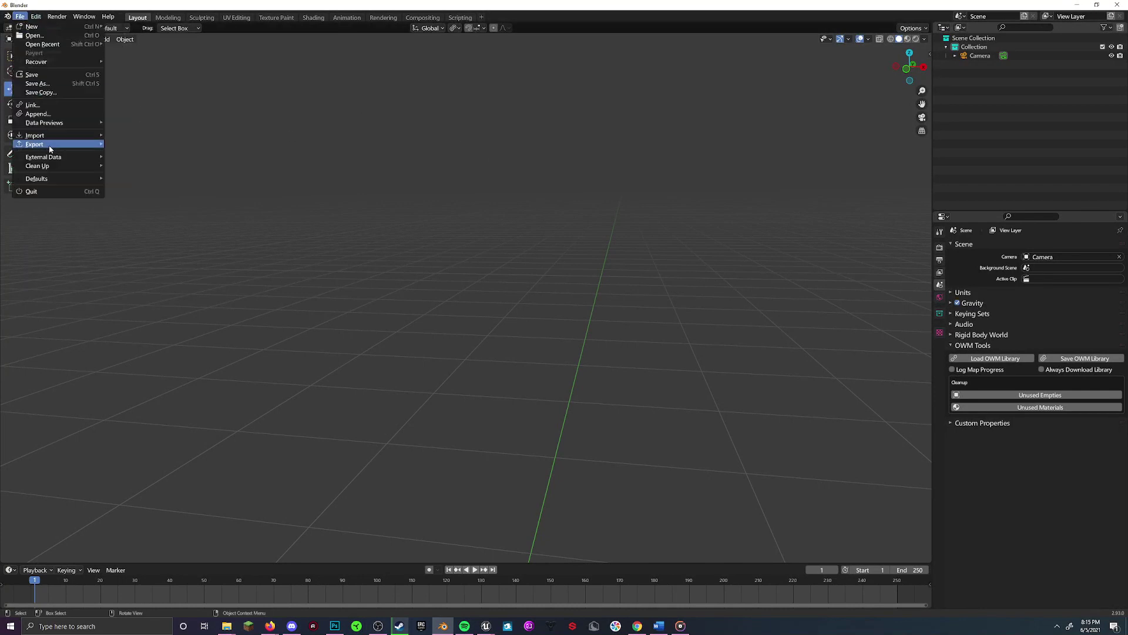
{"action": "mouse_move", "coordinate": [50, 143]}
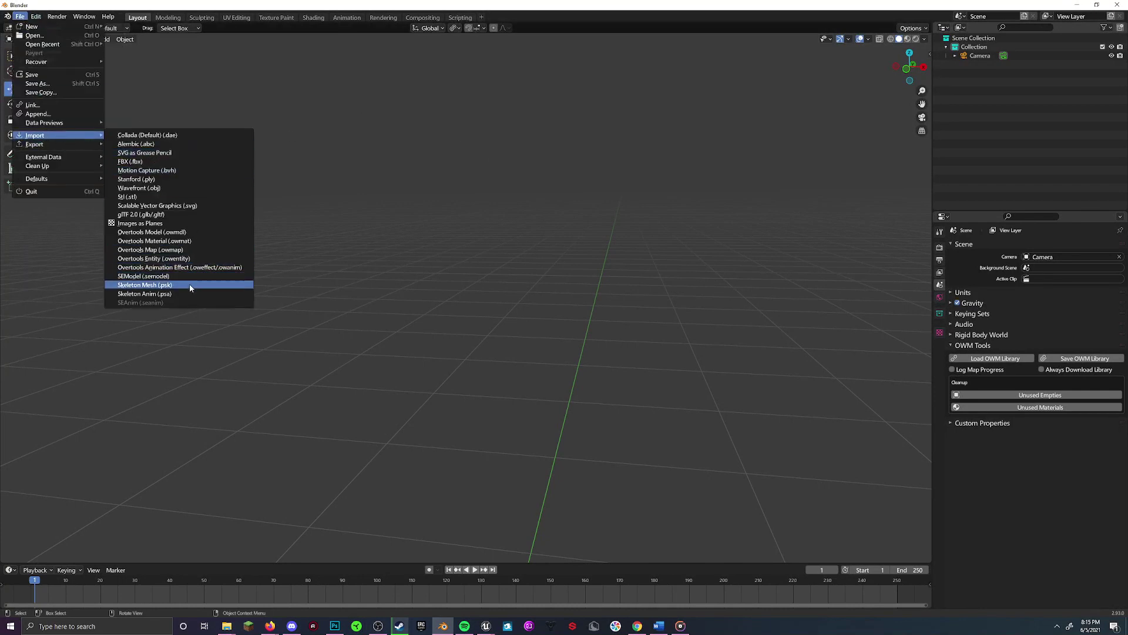
{"action": "left_click", "coordinate": [176, 286]}
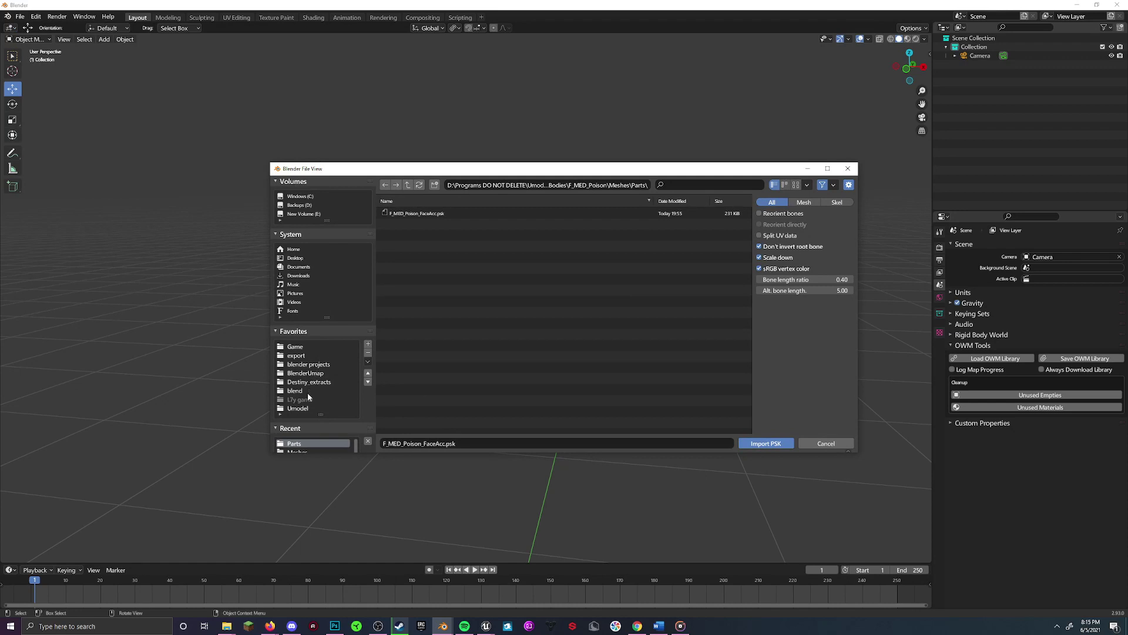
{"action": "left_click", "coordinate": [297, 408]}
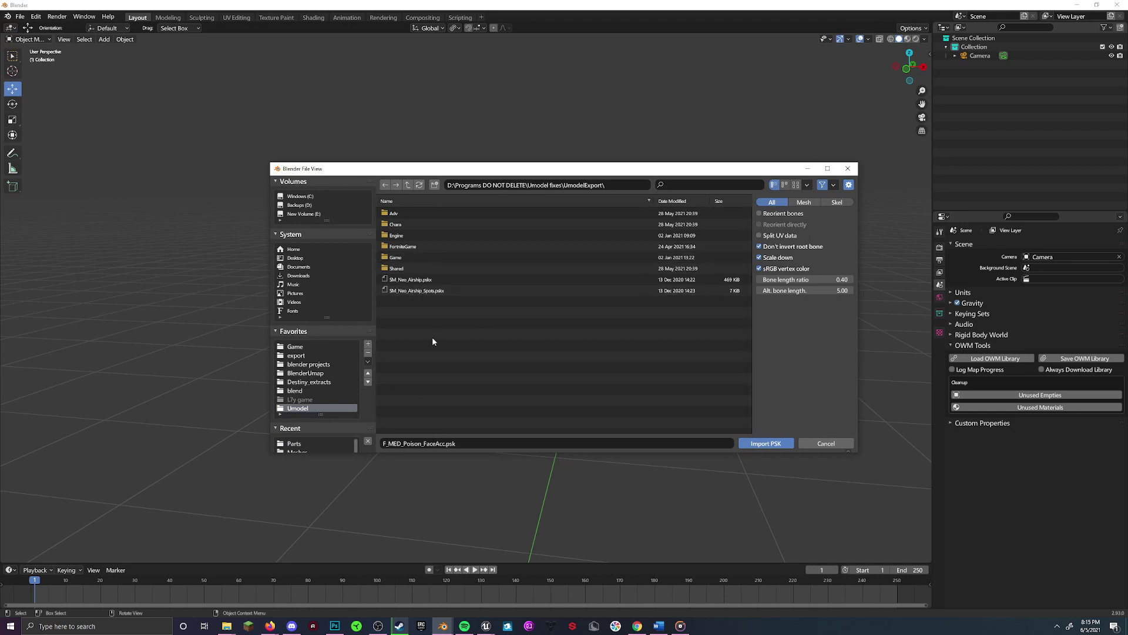
{"action": "left_click", "coordinate": [784, 215]}
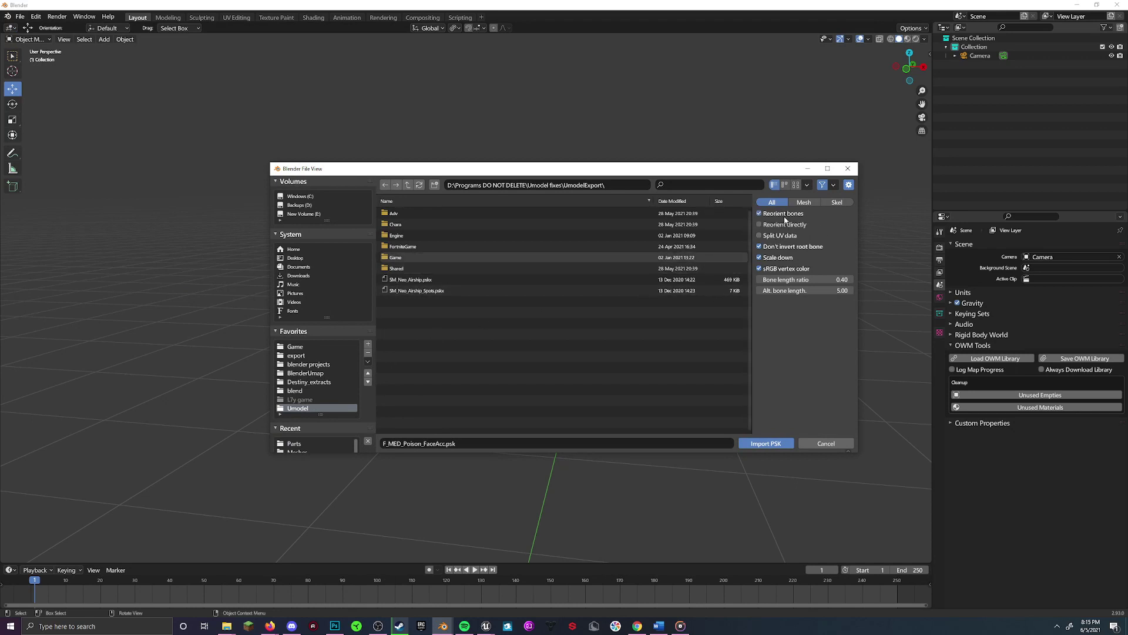
{"action": "left_click", "coordinate": [784, 215]}
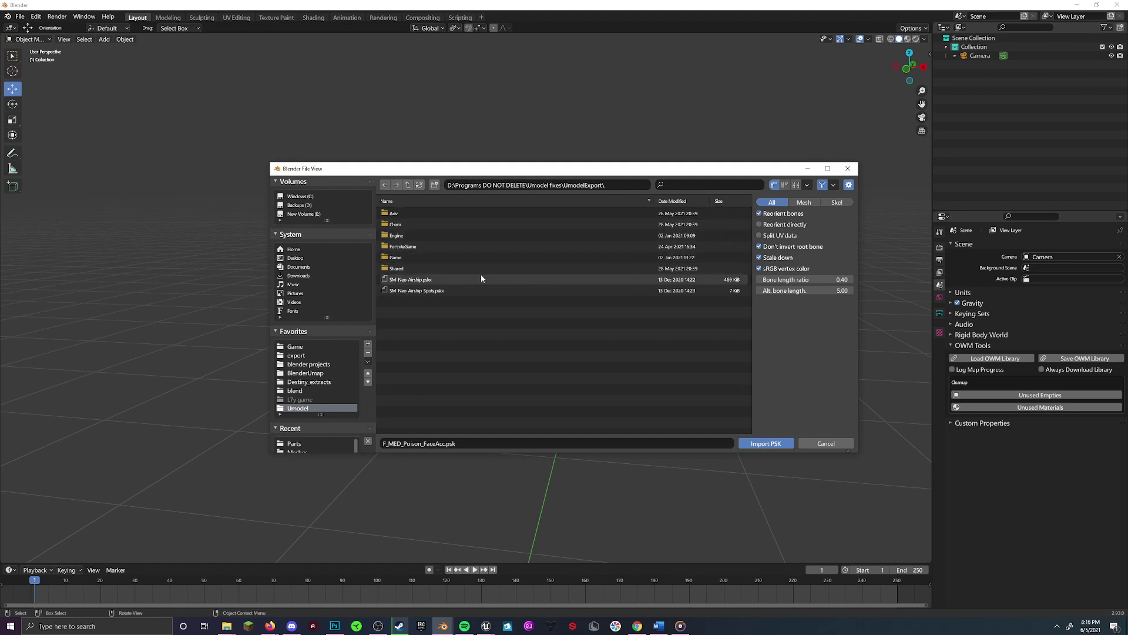
Browse Game/Characters/Player/Female/Medium Bodies down to the F_MED_Poison Meshes folder
{"action": "left_click", "coordinate": [449, 257]}
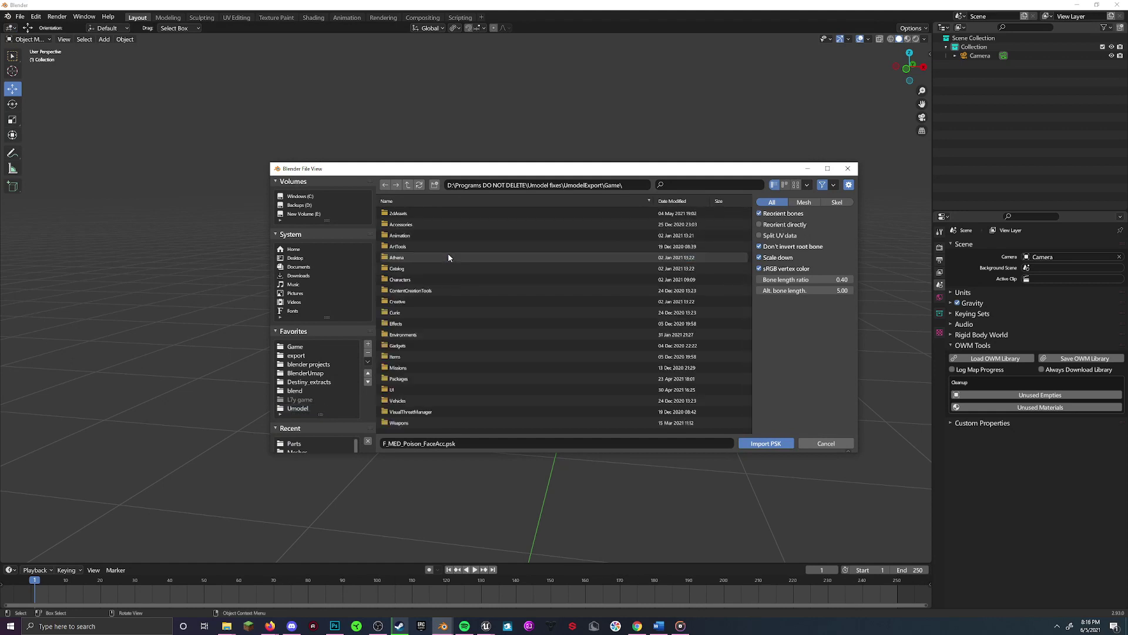
{"action": "left_click", "coordinate": [412, 280]}
{"action": "left_click", "coordinate": [417, 247]}
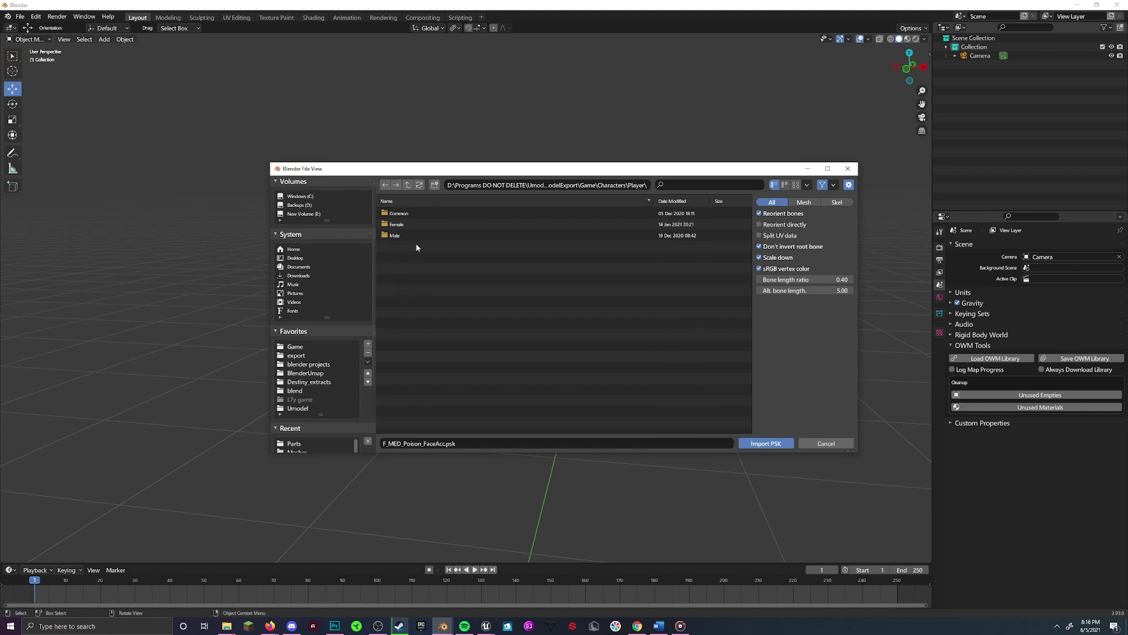
{"action": "left_click", "coordinate": [425, 225]}
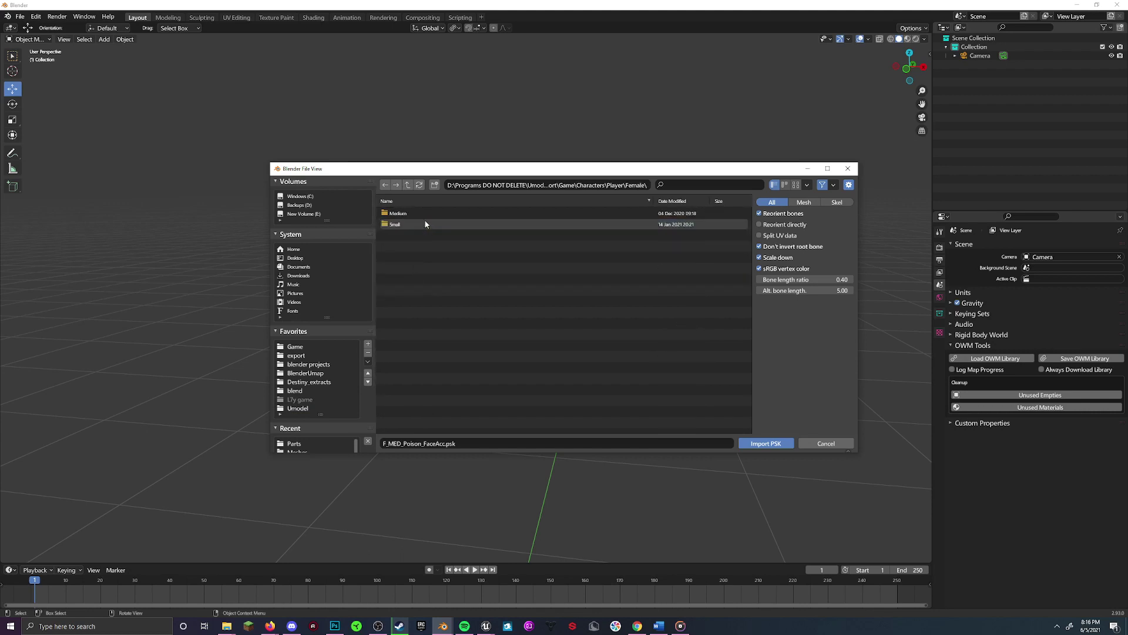
{"action": "left_click", "coordinate": [429, 210]}
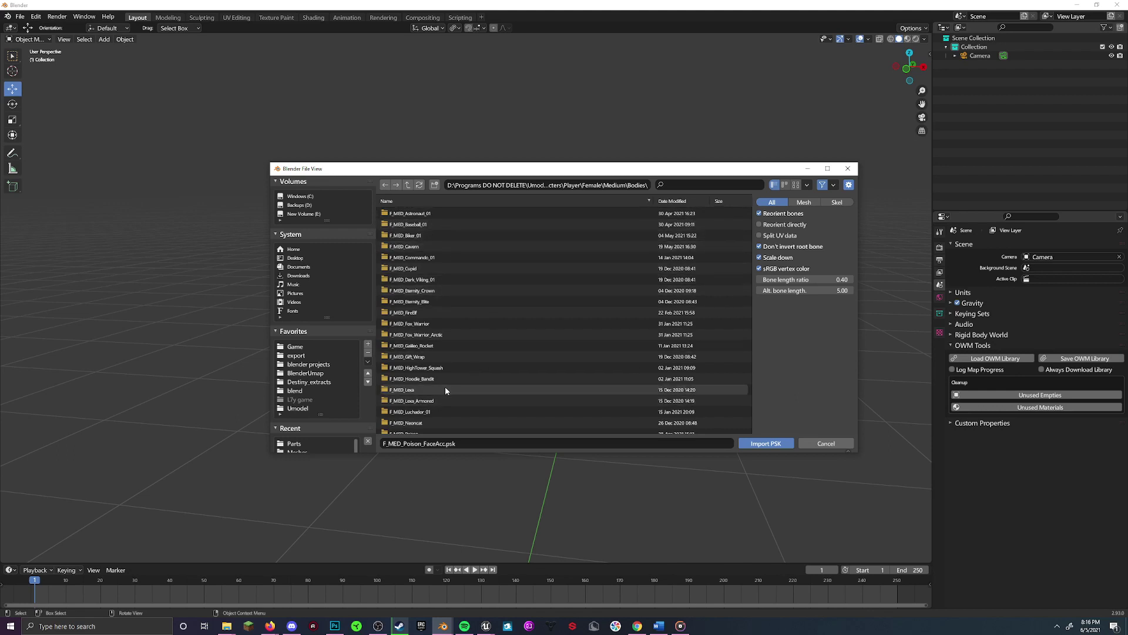
{"action": "scroll", "coordinate": [431, 395], "scroll_direction": "down", "scroll_amount": 2}
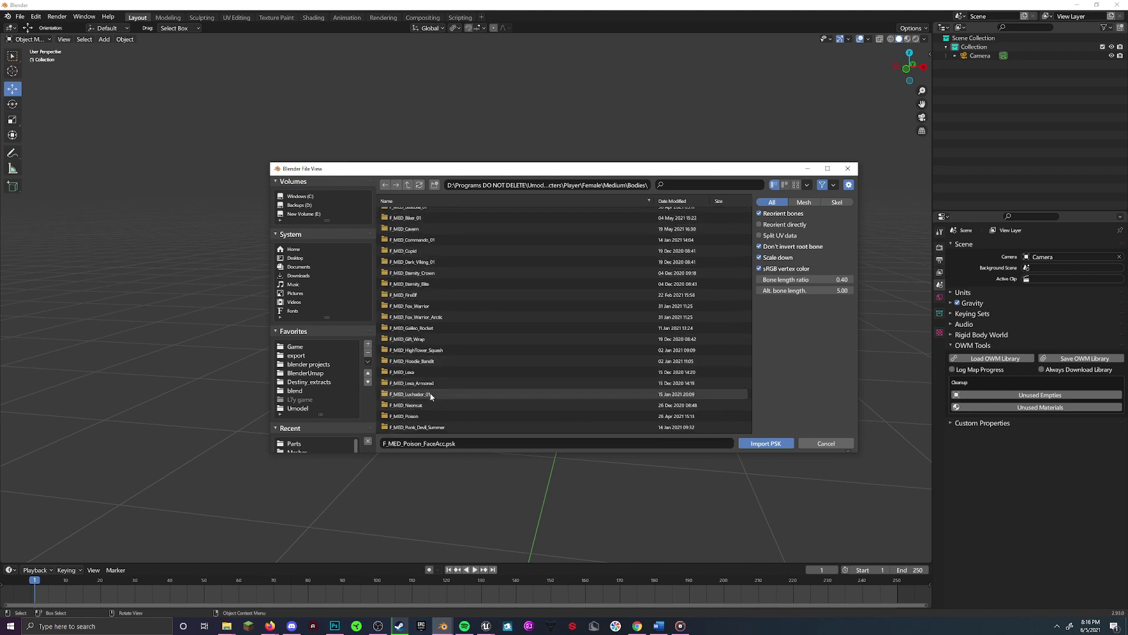
{"action": "scroll", "coordinate": [431, 396], "scroll_direction": "down", "scroll_amount": 3}
{"action": "left_click", "coordinate": [406, 381]}
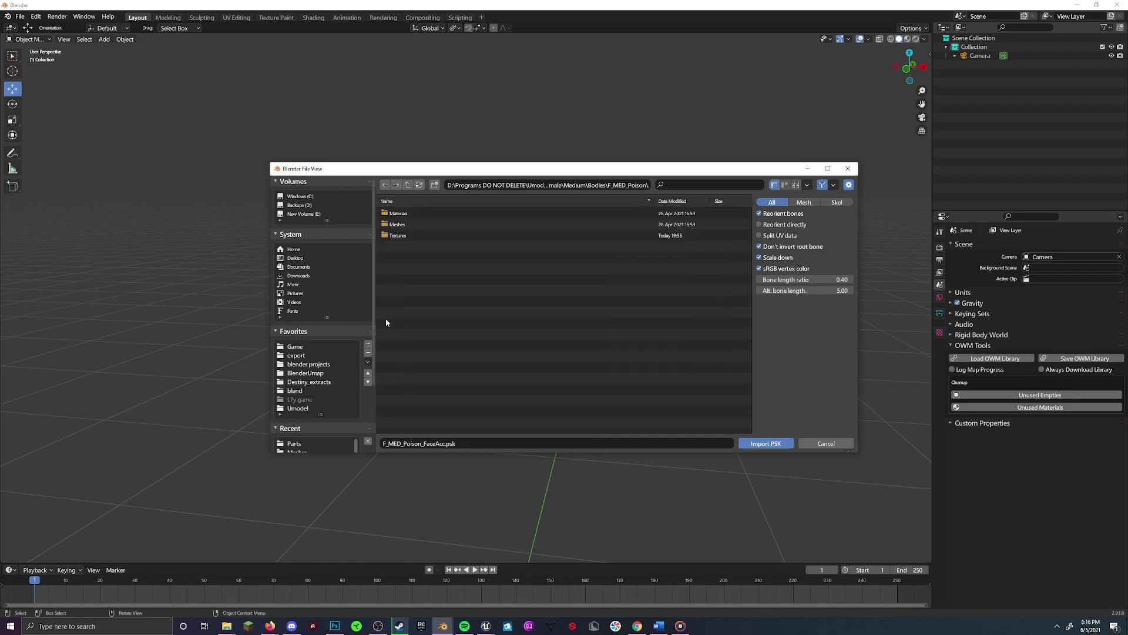
{"action": "double_click", "coordinate": [422, 224]}
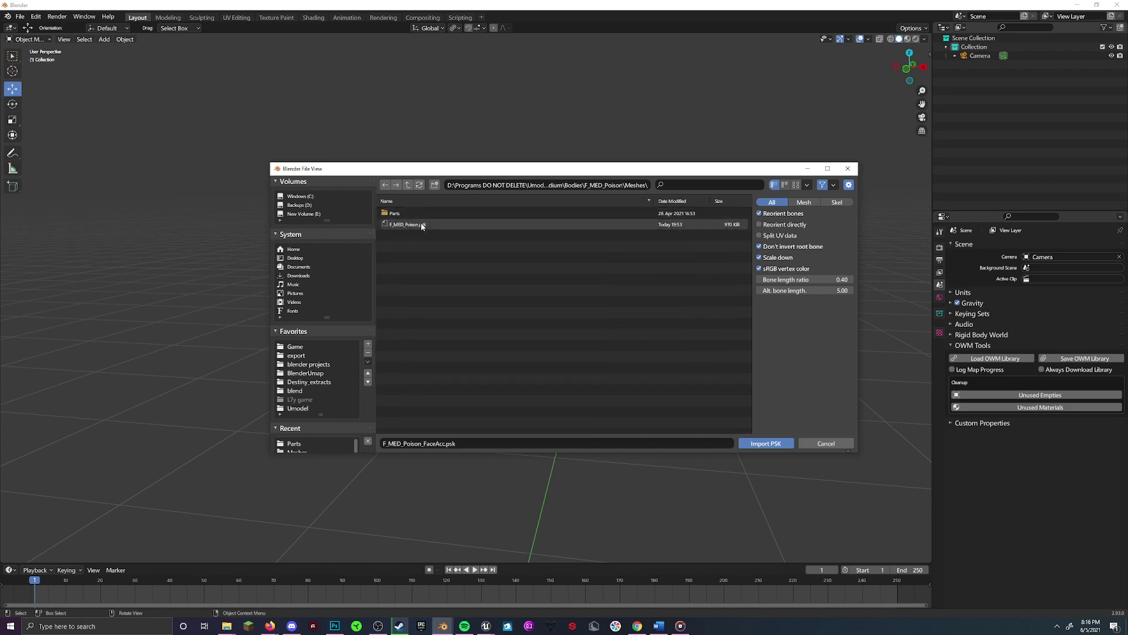
{"action": "double_click", "coordinate": [422, 225]}
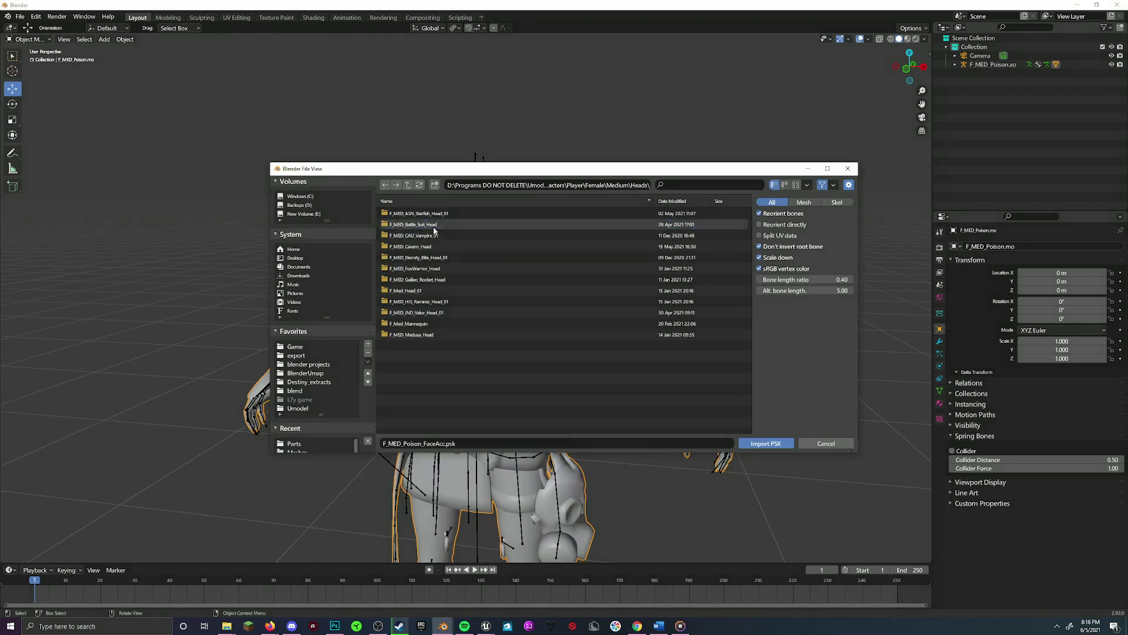
Import F_MED_Poison_FaceAcc.psk from Meshes > Parts and select the imported hair mesh
{"action": "double_click", "coordinate": [433, 227]}
{"action": "double_click", "coordinate": [433, 227]}
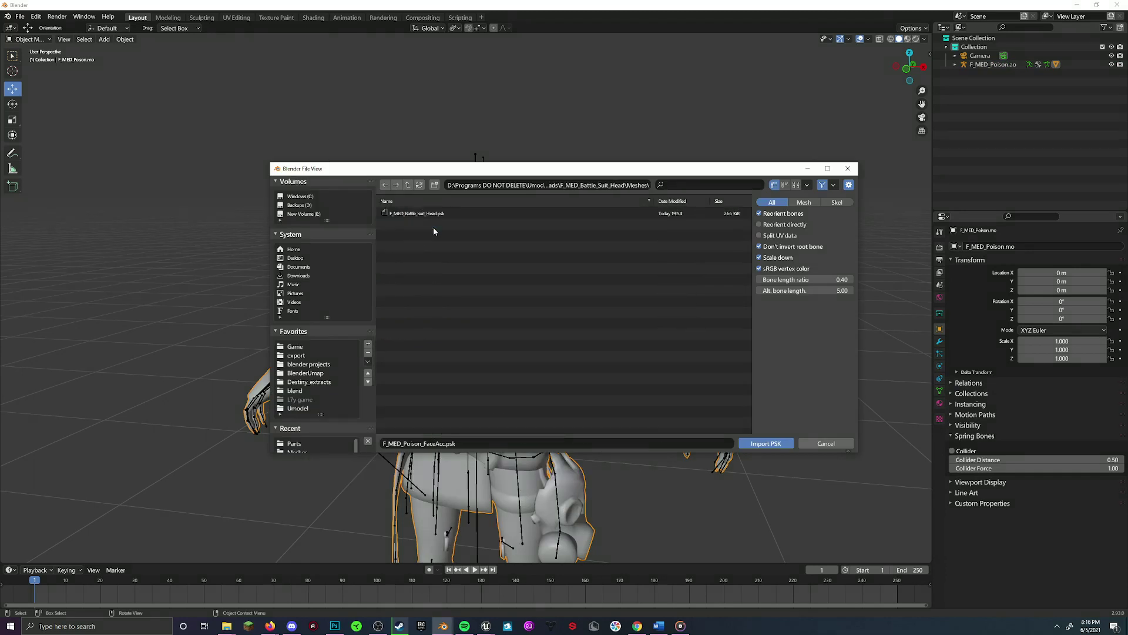
{"action": "double_click", "coordinate": [440, 214]}
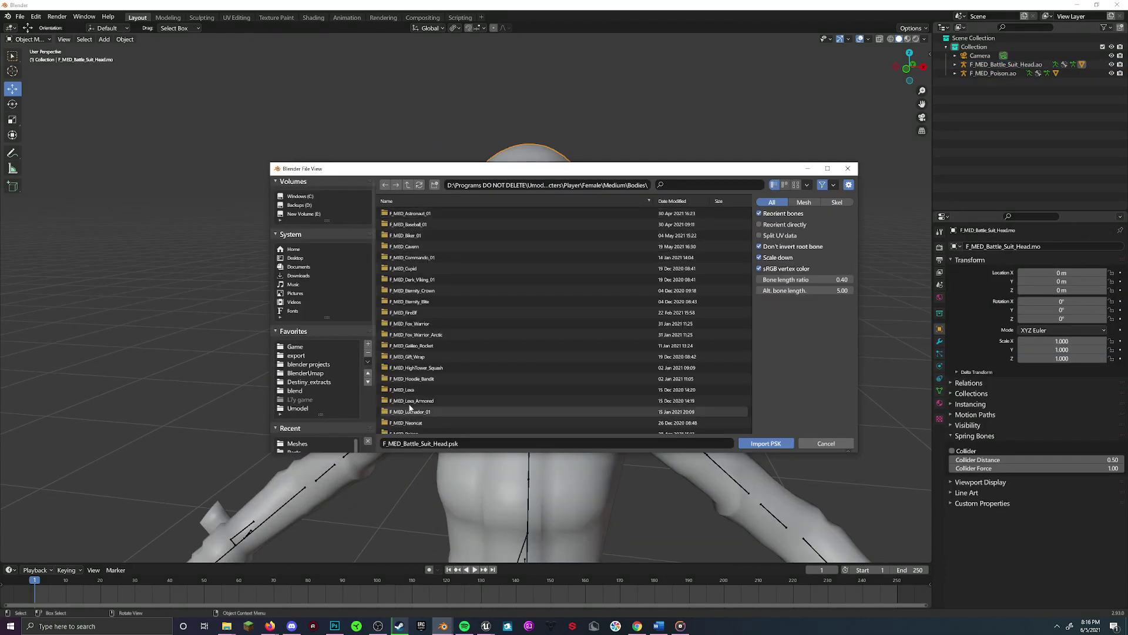
{"action": "scroll", "coordinate": [422, 383], "scroll_direction": "down", "scroll_amount": 1}
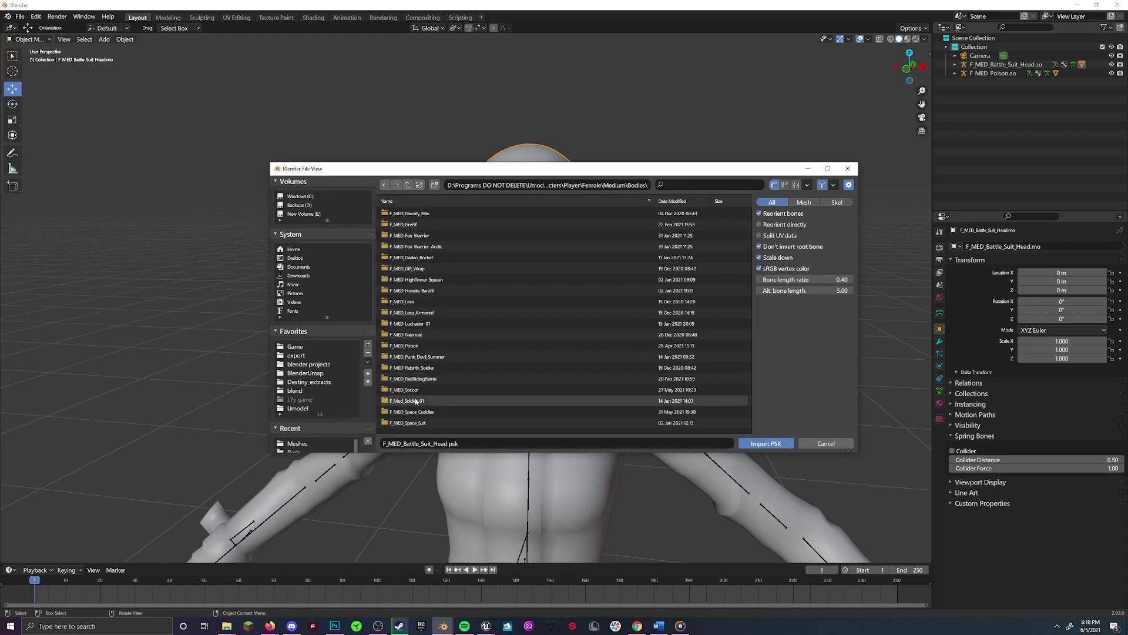
{"action": "double_click", "coordinate": [418, 347]}
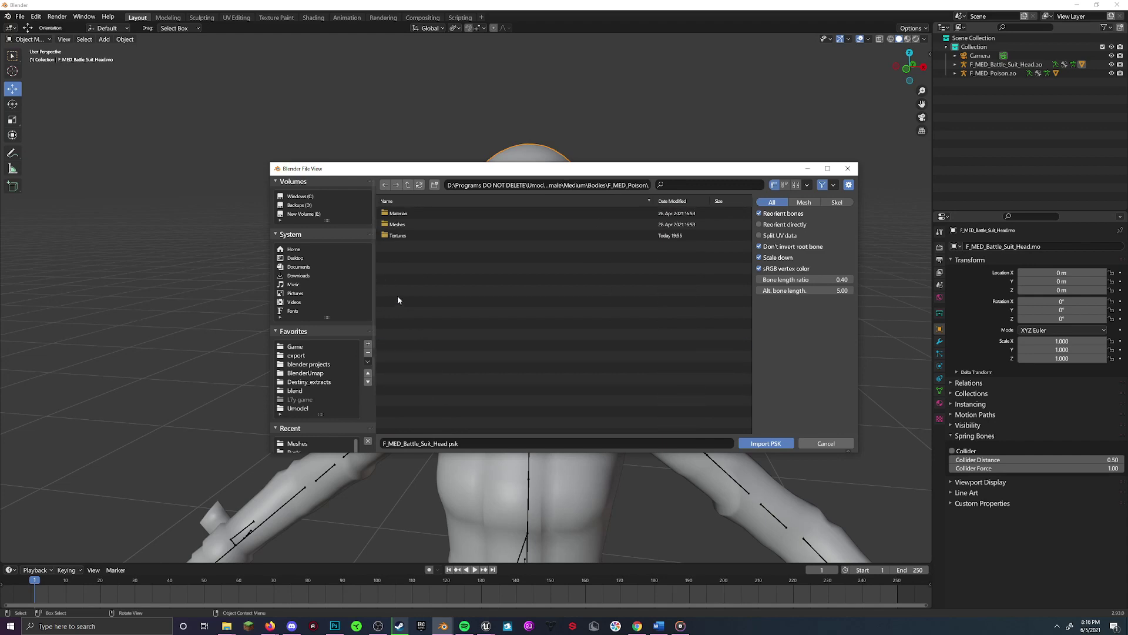
{"action": "double_click", "coordinate": [398, 224]}
{"action": "double_click", "coordinate": [403, 214]}
{"action": "left_click", "coordinate": [403, 214]}
{"action": "double_click", "coordinate": [403, 214]}
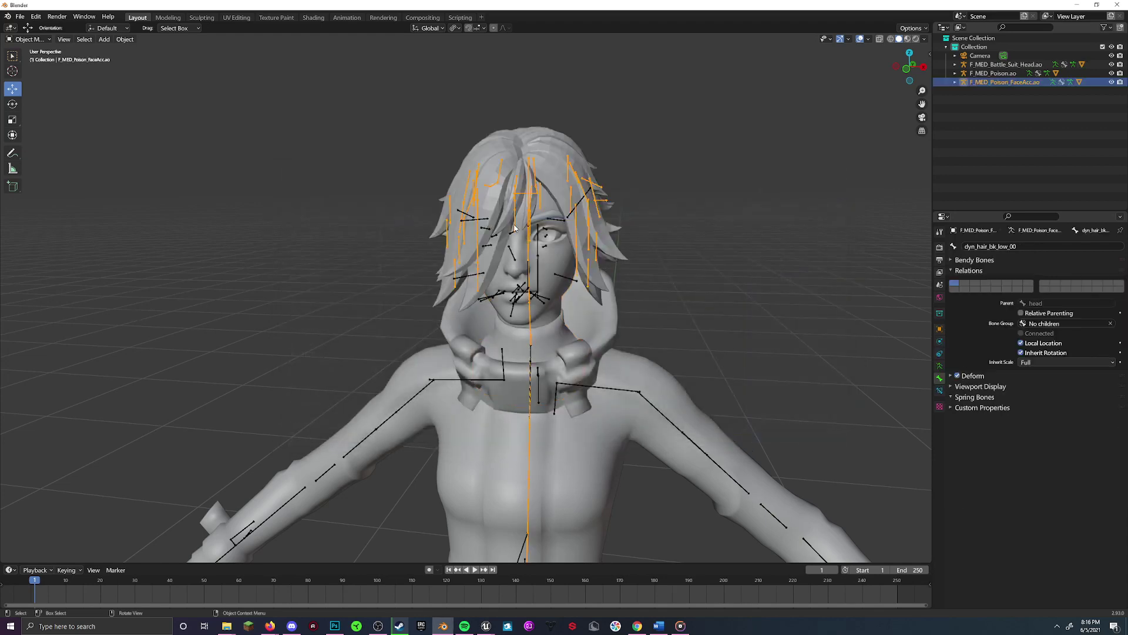
{"action": "scroll", "coordinate": [477, 214], "scroll_direction": "up", "scroll_amount": 2}
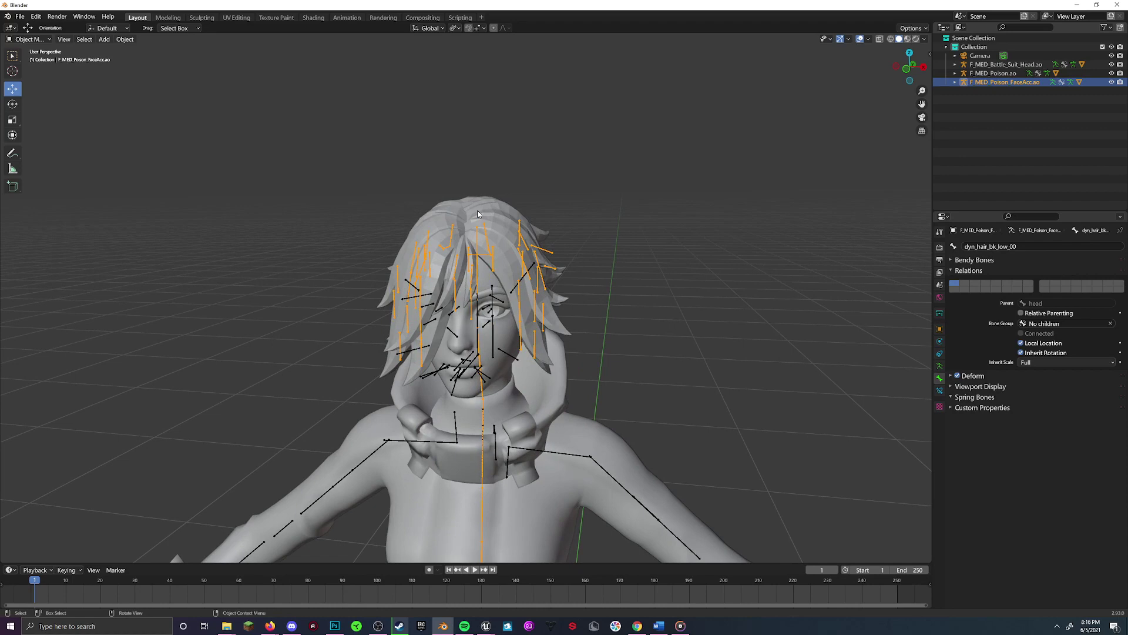
{"action": "left_click", "coordinate": [477, 211]}
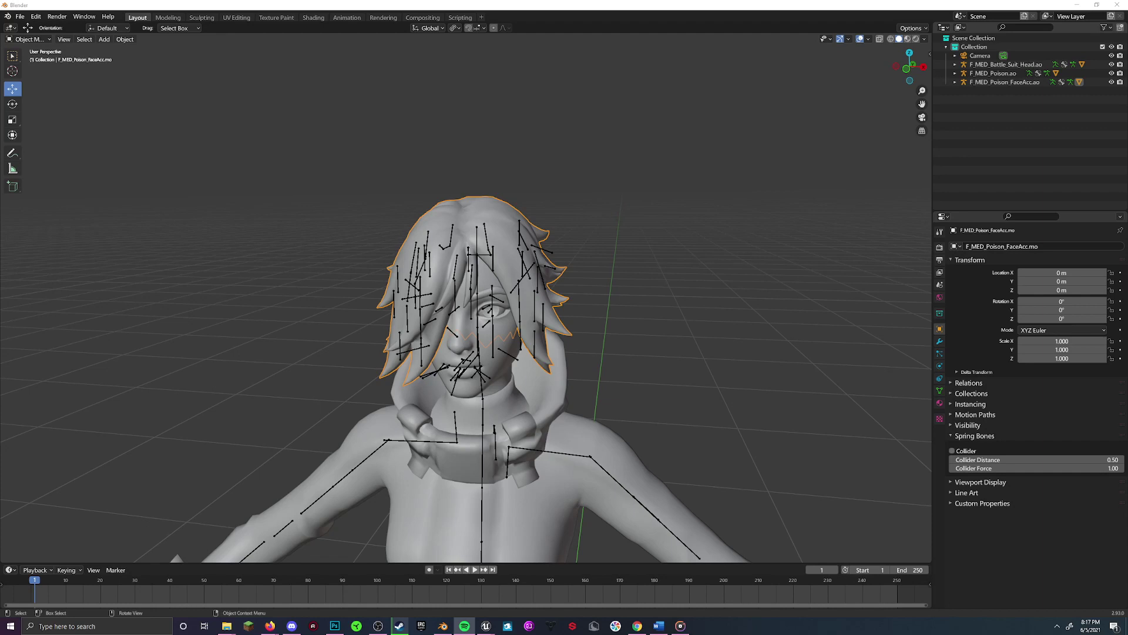
Tick Viewport Display > Names on the Battle_Suit_Head, FaceAcc and F_MED_Poison armatures
{"action": "left_click", "coordinate": [528, 318]}
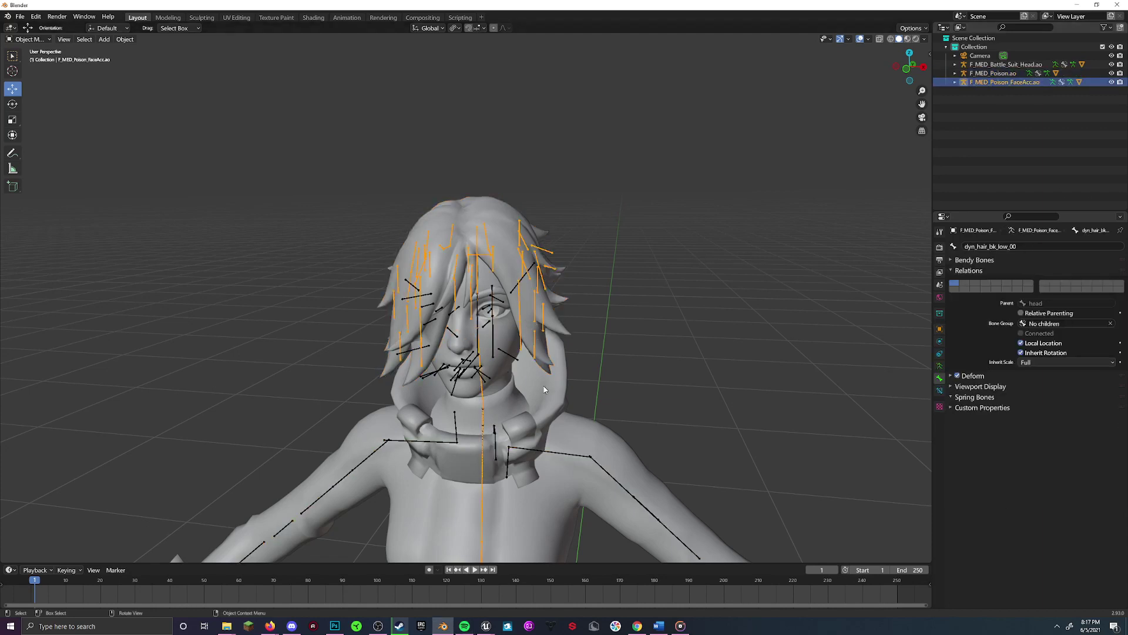
{"action": "left_click", "coordinate": [982, 66]}
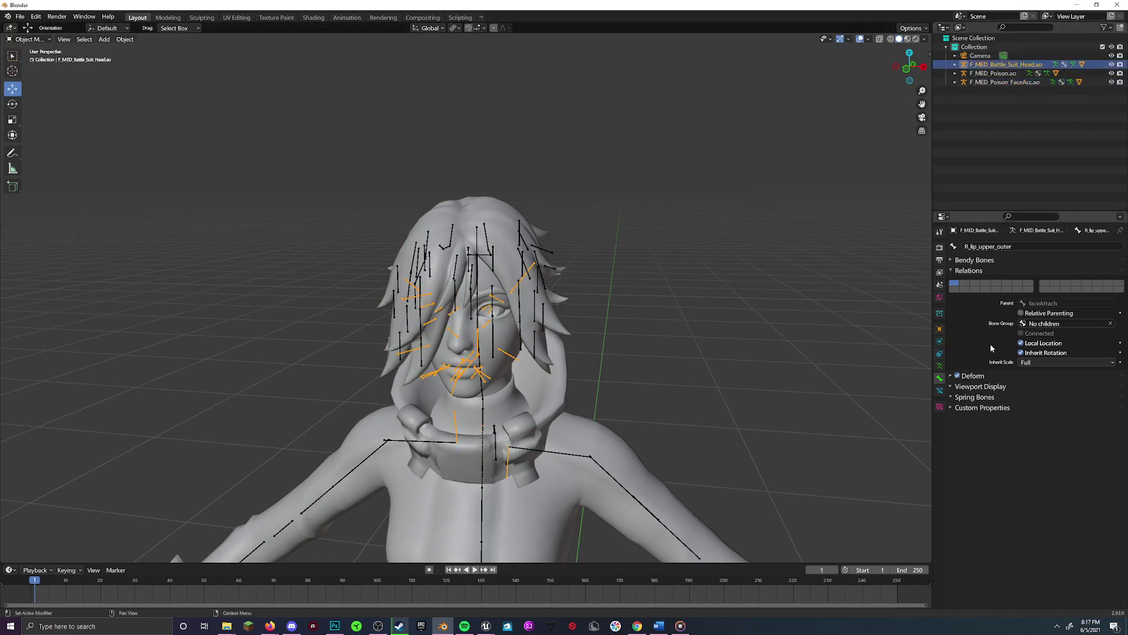
{"action": "left_click", "coordinate": [940, 366]}
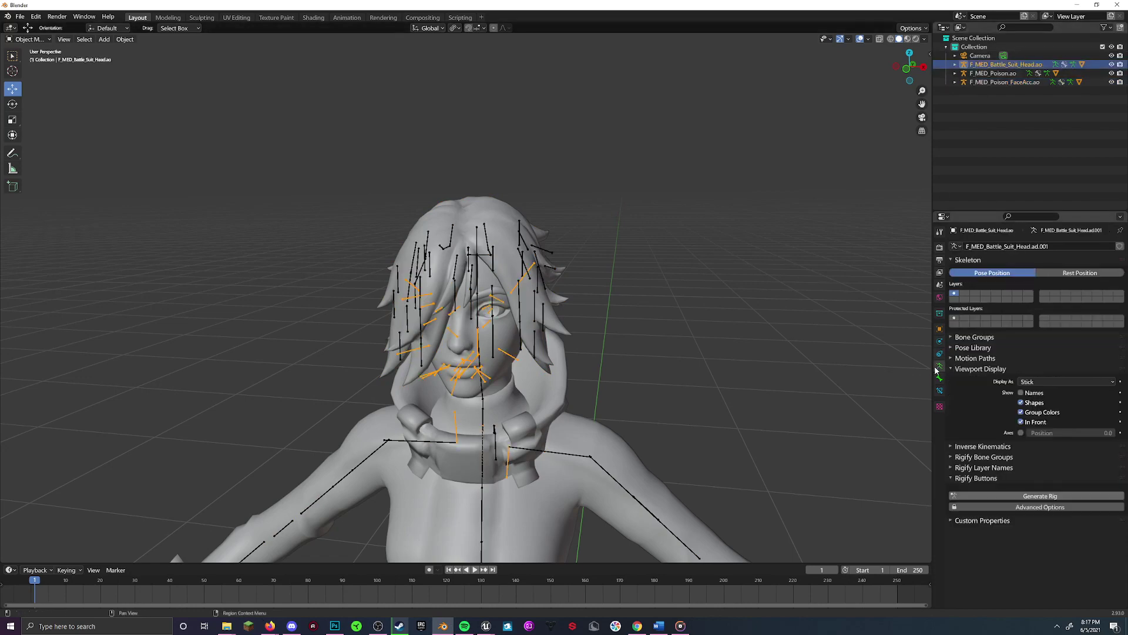
{"action": "left_click", "coordinate": [1020, 393]}
{"action": "left_click", "coordinate": [536, 342]}
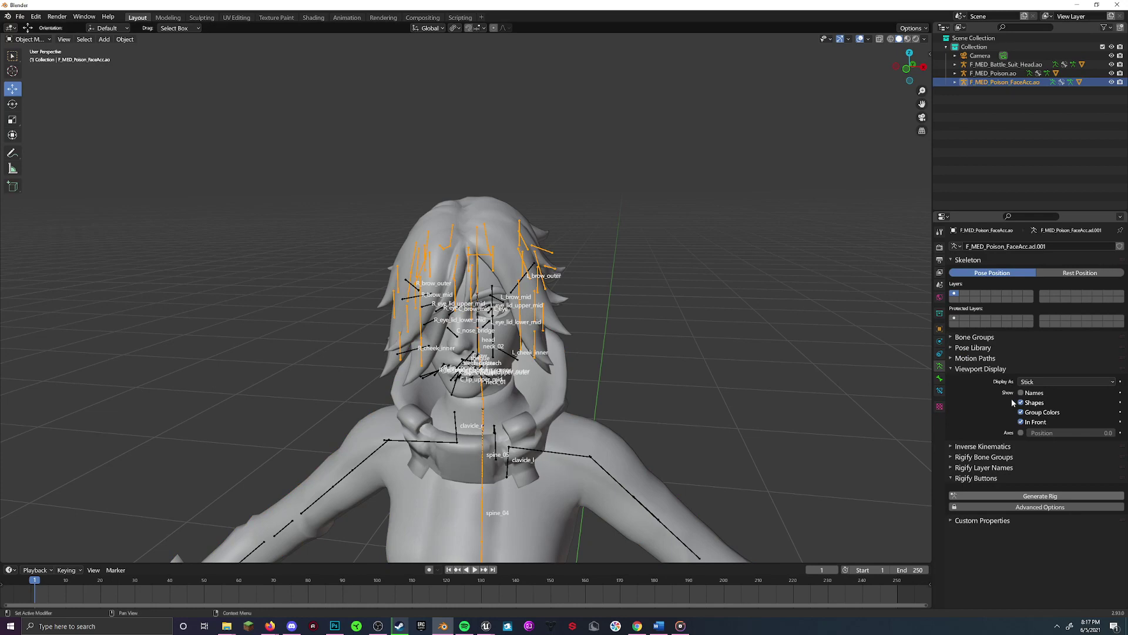
{"action": "left_click", "coordinate": [1029, 393]}
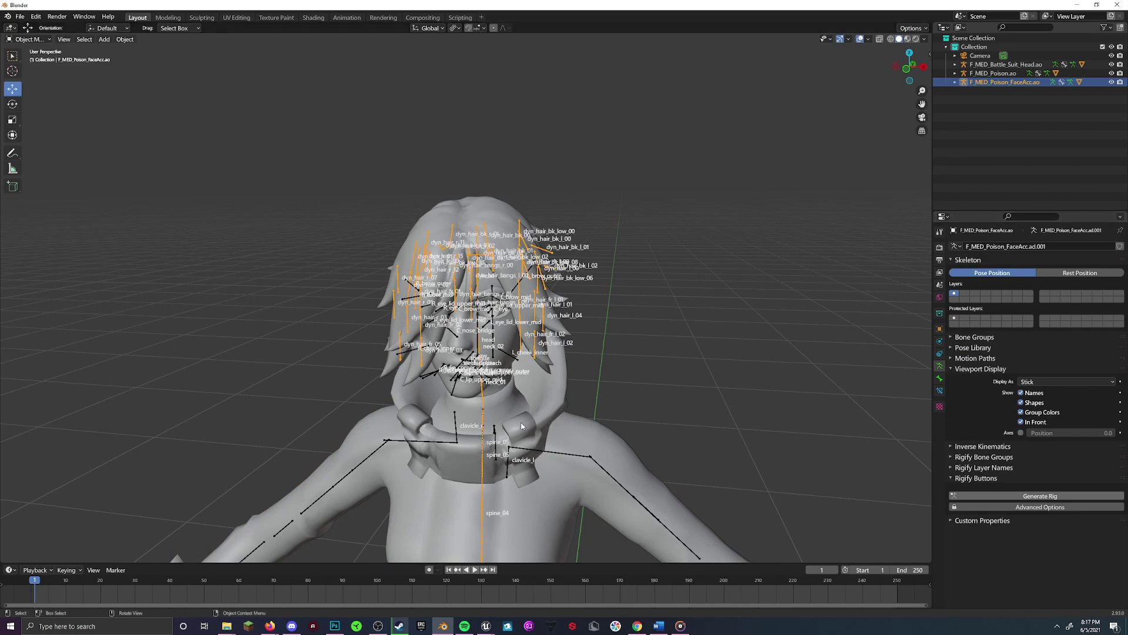
{"action": "left_click", "coordinate": [527, 457]}
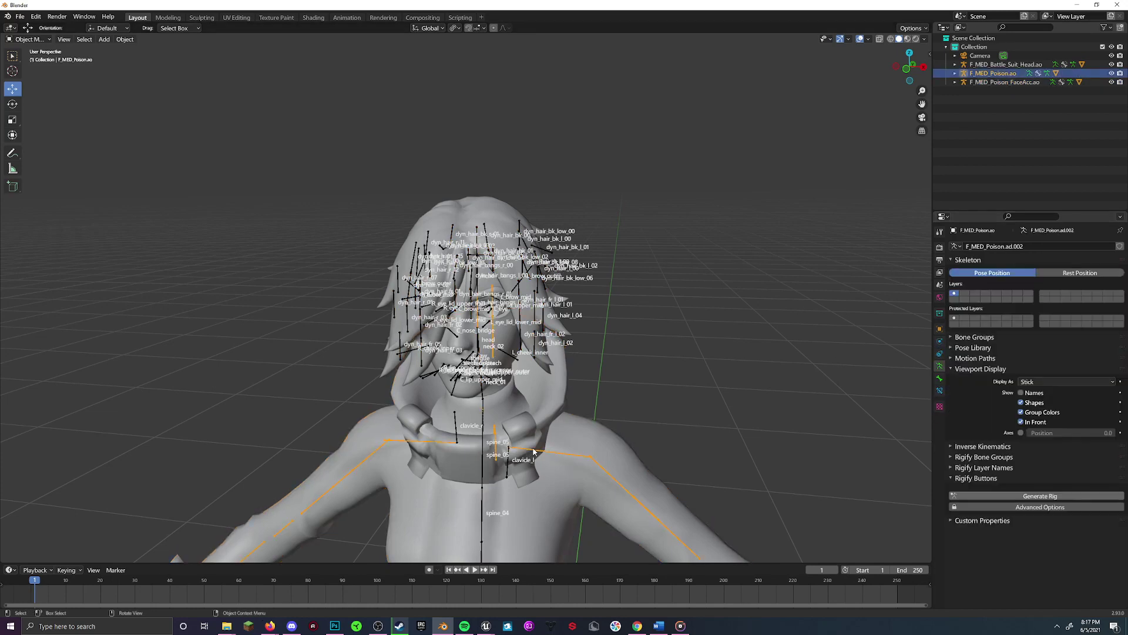
{"action": "left_click", "coordinate": [1030, 395]}
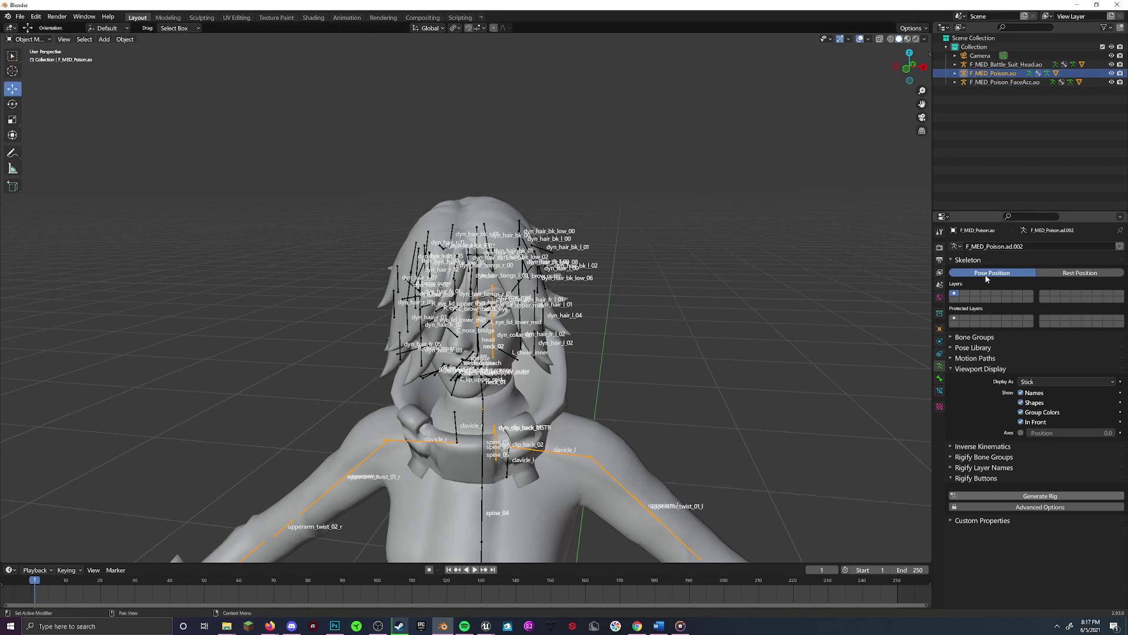
{"action": "double_click", "coordinate": [993, 74]}
Make the FaceAcc armature active, hide the body and head armatures, and enter Edit Mode
{"action": "left_click", "coordinate": [1000, 82]}
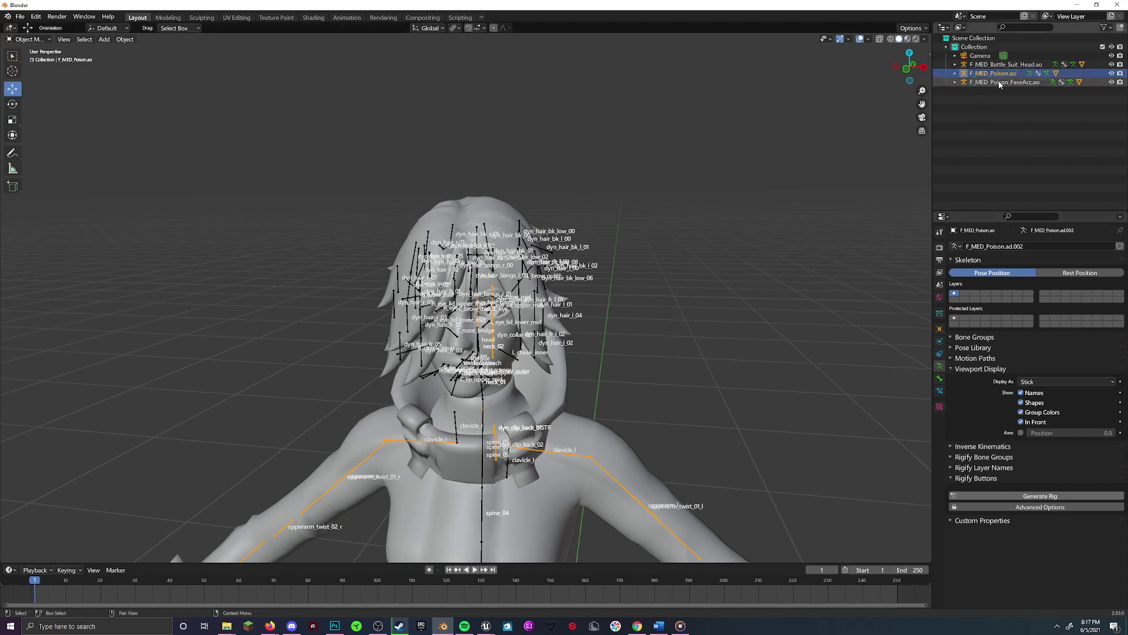
{"action": "left_click", "coordinate": [999, 82]}
{"action": "scroll", "coordinate": [532, 375], "scroll_direction": "down", "scroll_amount": 2}
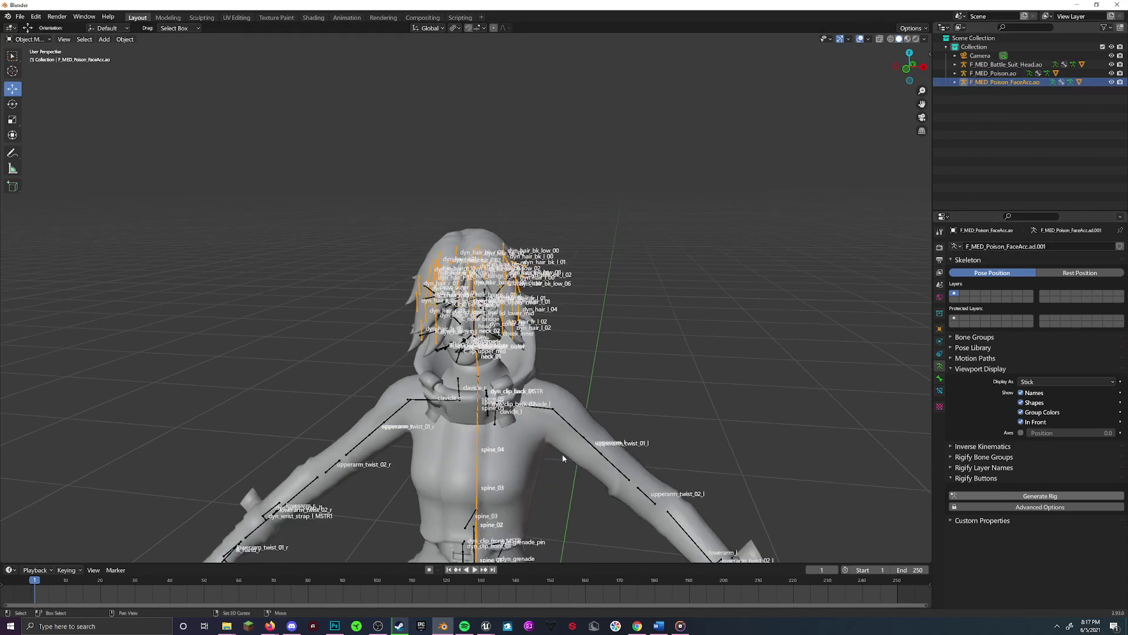
{"action": "middle_click_drag", "start_coordinate": [562, 458], "coordinate": [576, 361], "text": "shift"}
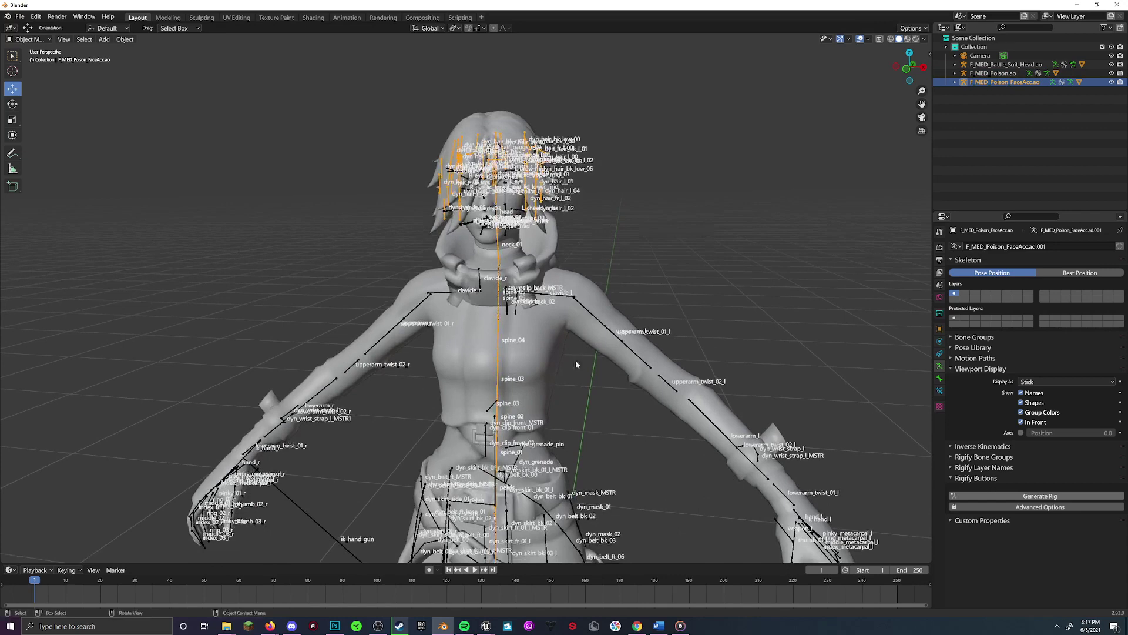
{"action": "left_click", "coordinate": [1110, 73]}
{"action": "left_click", "coordinate": [1111, 64]}
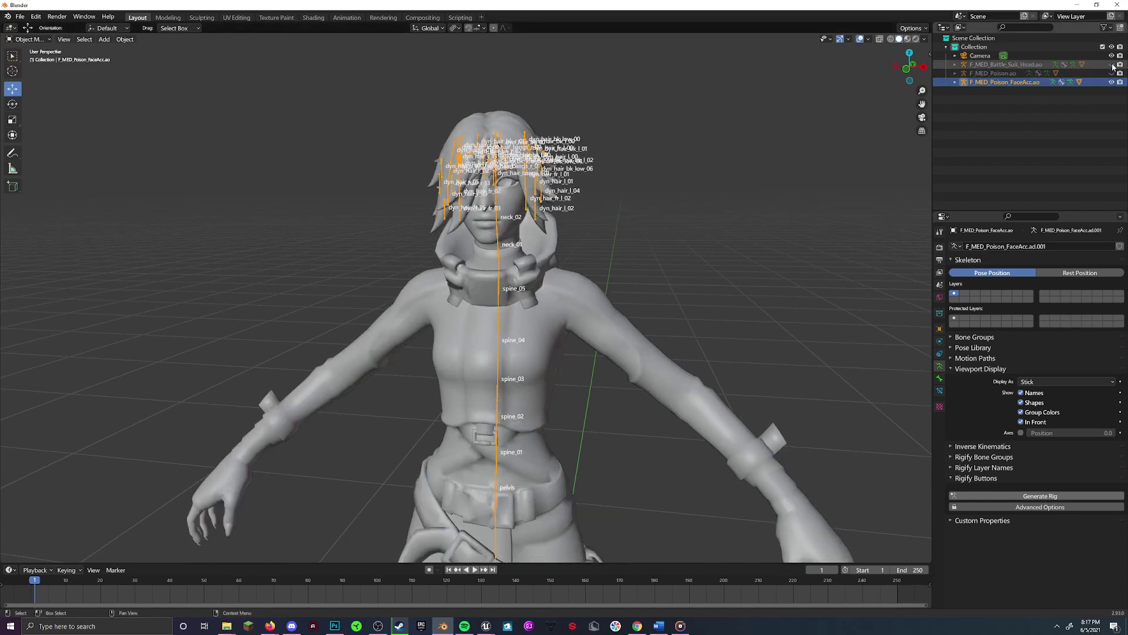
{"action": "key", "text": "Tab"}
Box-select the FaceAcc rig's spine, neck and head bones and delete them
{"action": "scroll", "coordinate": [519, 317], "scroll_direction": "down", "scroll_amount": 8}
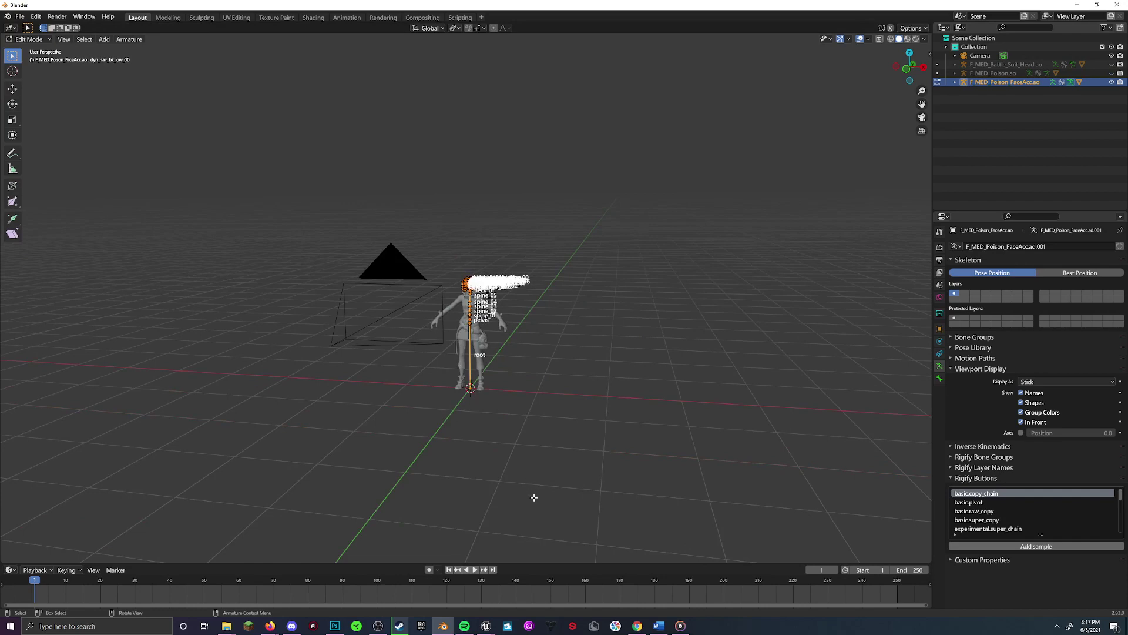
{"action": "left_click_drag", "start_coordinate": [531, 475], "coordinate": [399, 297]}
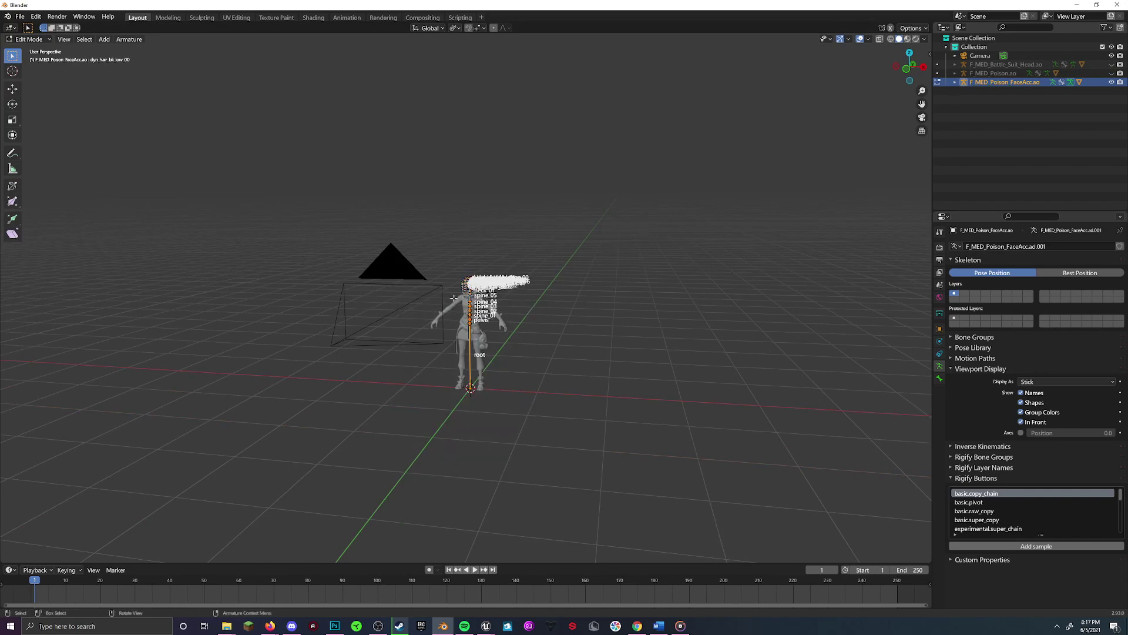
{"action": "scroll", "coordinate": [598, 359], "scroll_direction": "up", "scroll_amount": 8}
{"action": "scroll", "coordinate": [597, 359], "scroll_direction": "up", "scroll_amount": 5}
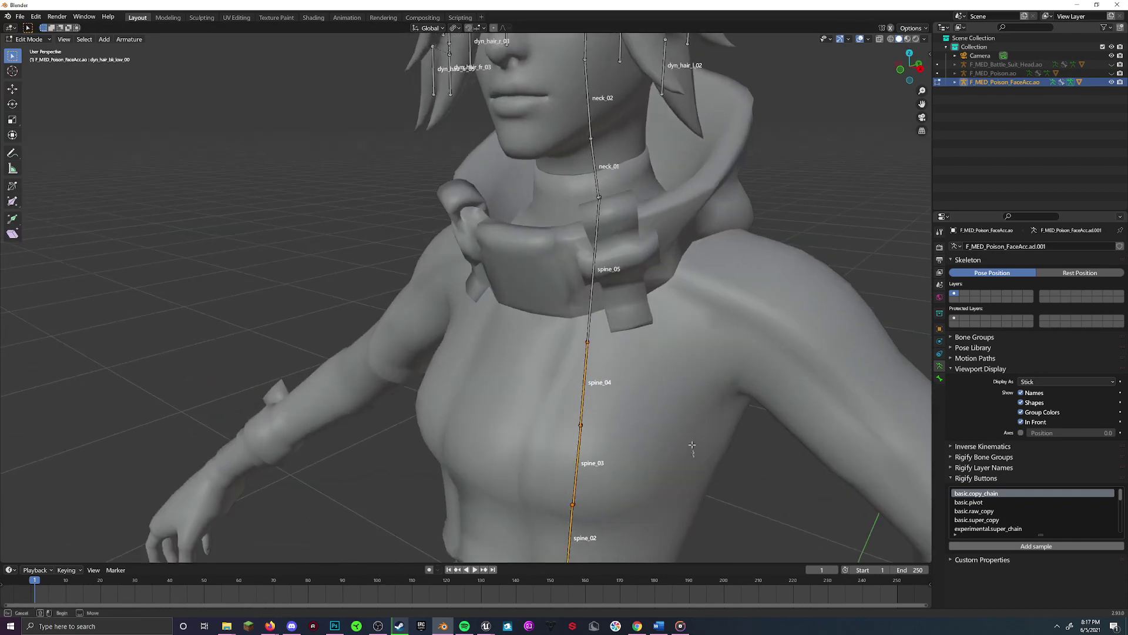
{"action": "left_click_drag", "start_coordinate": [694, 457], "coordinate": [535, 113]}
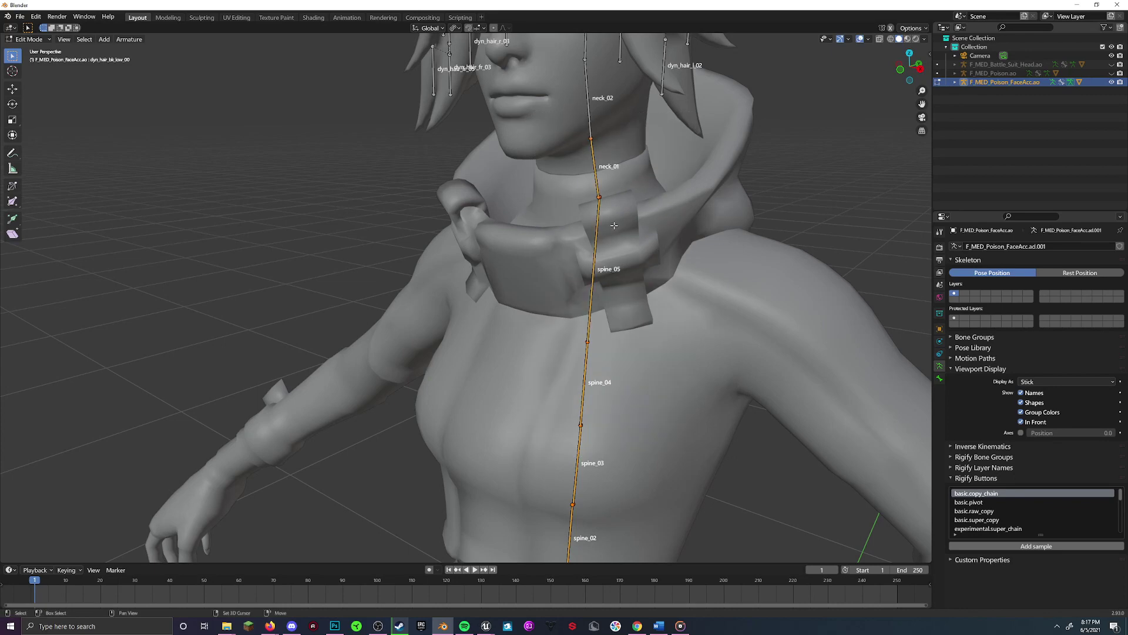
{"action": "middle_click_drag", "start_coordinate": [614, 225], "coordinate": [584, 283]}
{"action": "left_click", "coordinate": [589, 243], "text": "shift"}
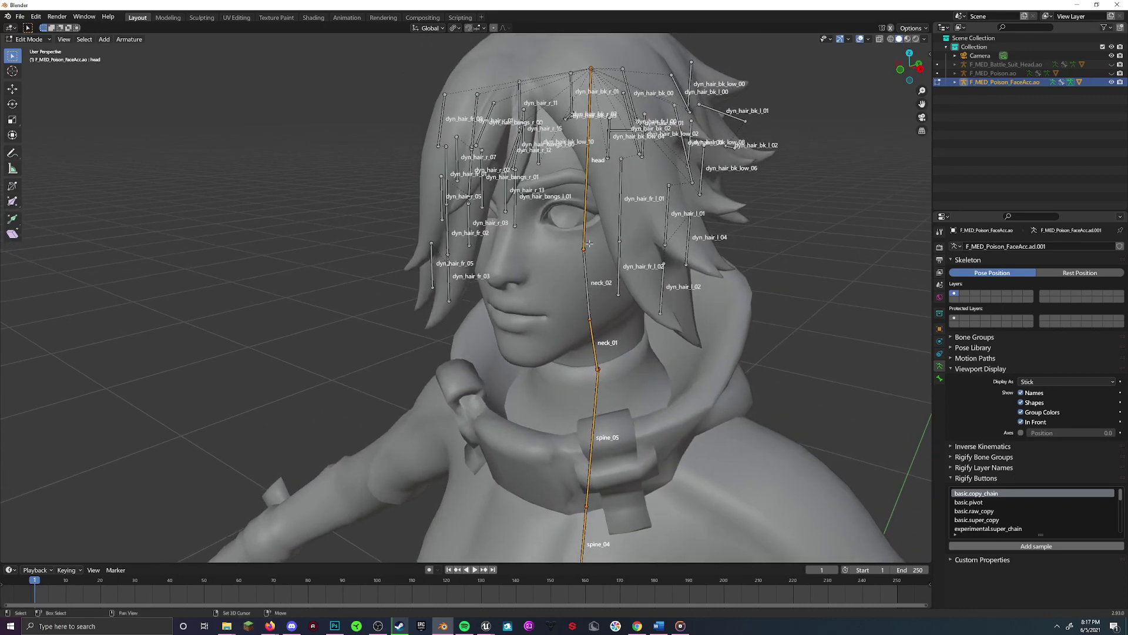
{"action": "key", "text": "x"}
{"action": "left_click", "coordinate": [573, 315]}
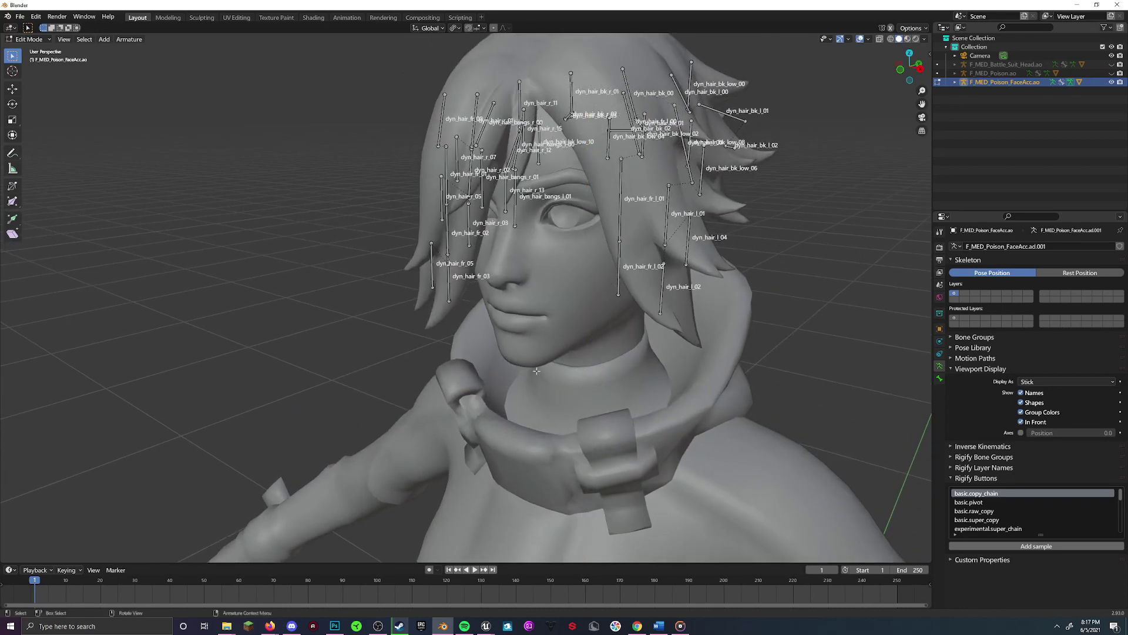
Return to Object Mode and hide the FaceAcc armature
{"action": "scroll", "coordinate": [537, 370], "scroll_direction": "down", "scroll_amount": 8}
{"action": "key", "text": "ctrl+Tab"}
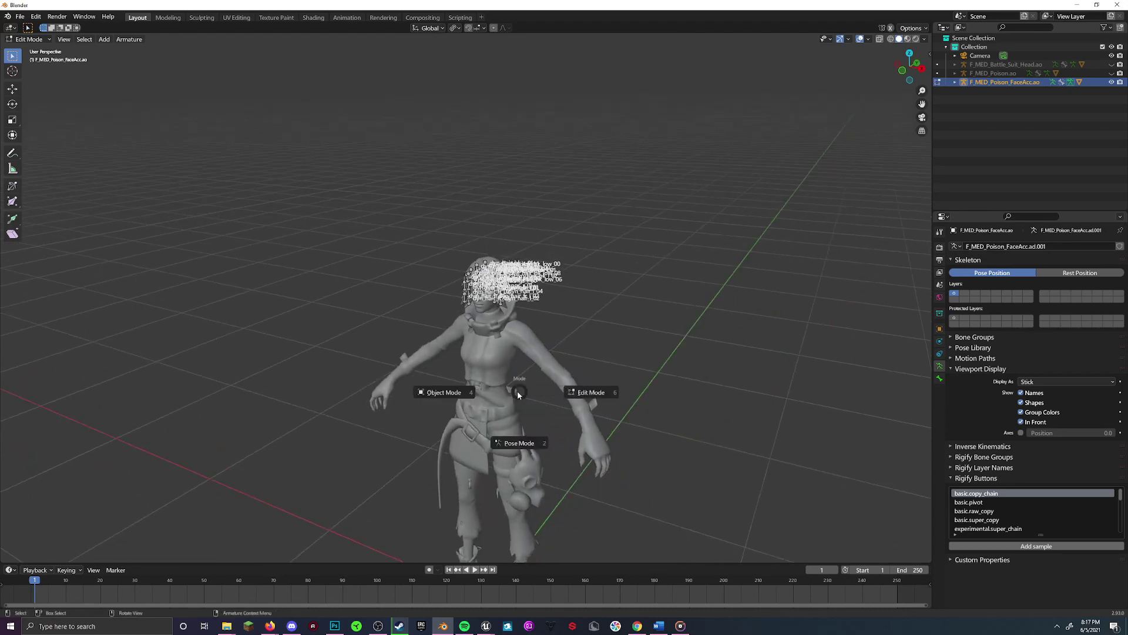
{"action": "left_click", "coordinate": [446, 388]}
{"action": "scroll", "coordinate": [478, 369], "scroll_direction": "up", "scroll_amount": 5}
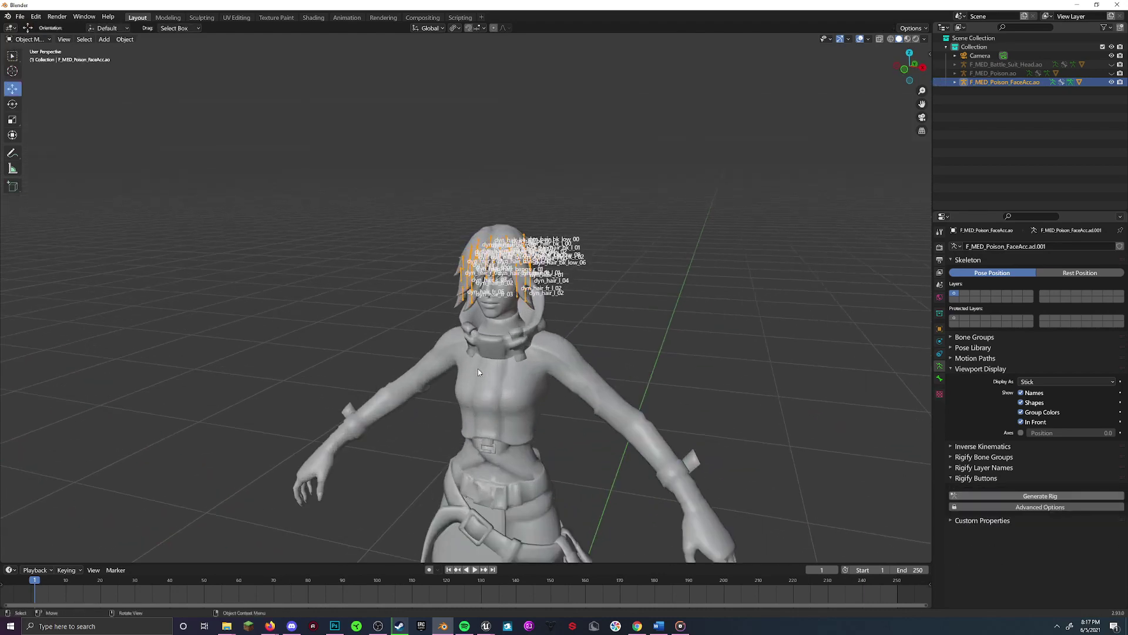
{"action": "scroll", "coordinate": [478, 368], "scroll_direction": "up", "scroll_amount": 6}
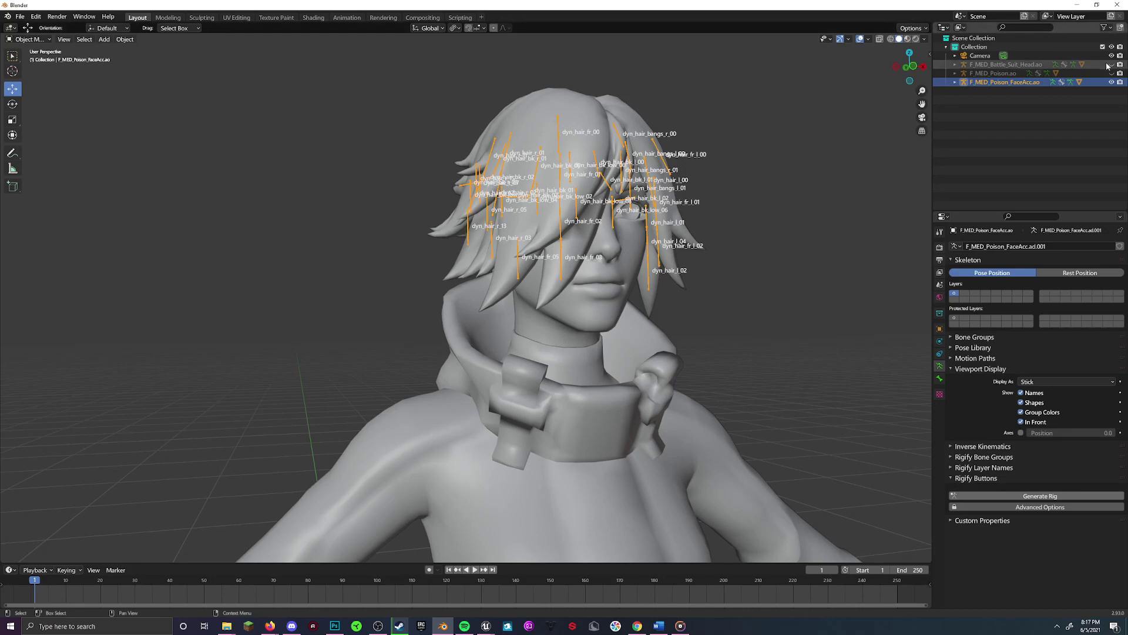
{"action": "left_click", "coordinate": [1112, 83]}
Unhide the Battle_Suit_Head armature, enter Edit Mode and box-select its root and attach bones
{"action": "left_click", "coordinate": [1111, 65]}
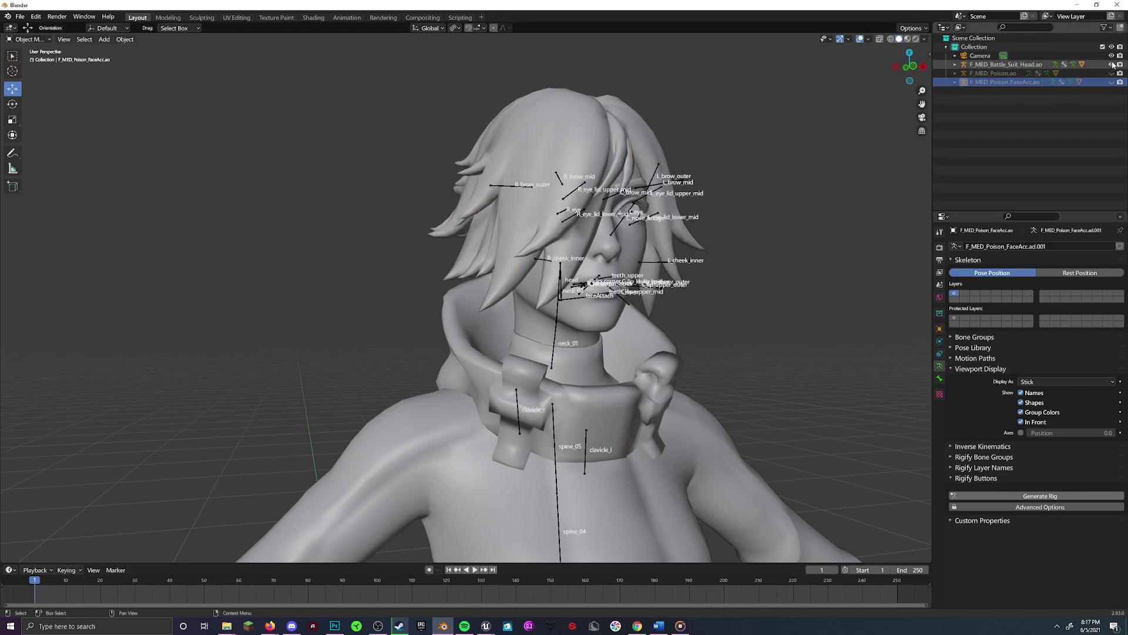
{"action": "scroll", "coordinate": [537, 302], "scroll_direction": "down", "scroll_amount": 3}
{"action": "left_click", "coordinate": [523, 315]}
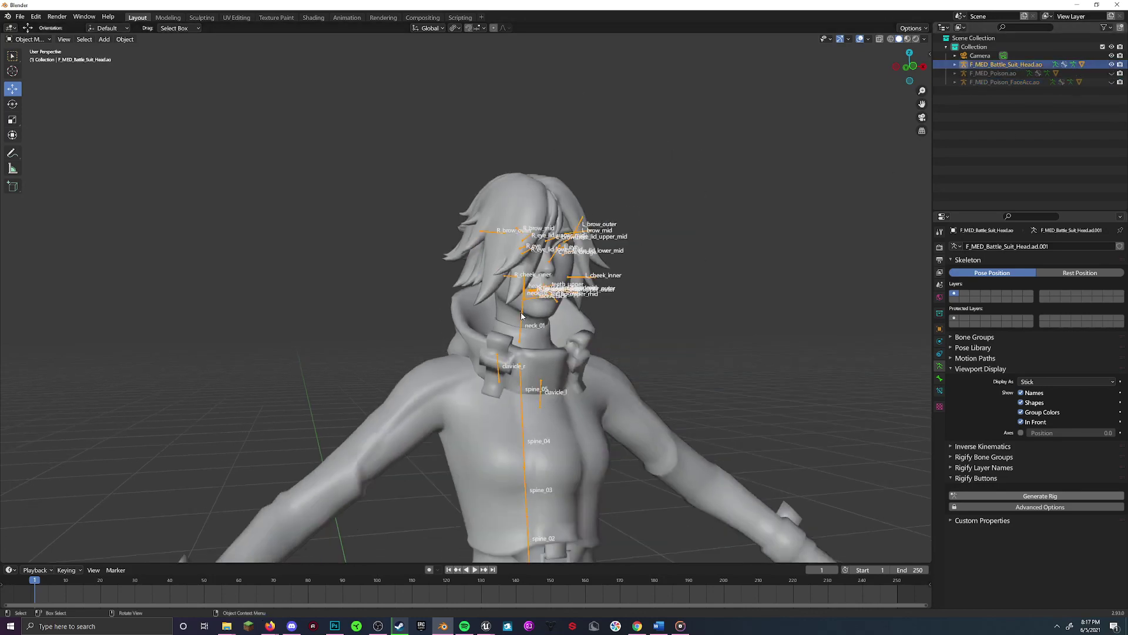
{"action": "key", "text": "Tab"}
{"action": "middle_click_drag", "start_coordinate": [527, 325], "coordinate": [432, 325], "text": "shift"}
{"action": "scroll", "coordinate": [432, 326], "scroll_direction": "down", "scroll_amount": 6}
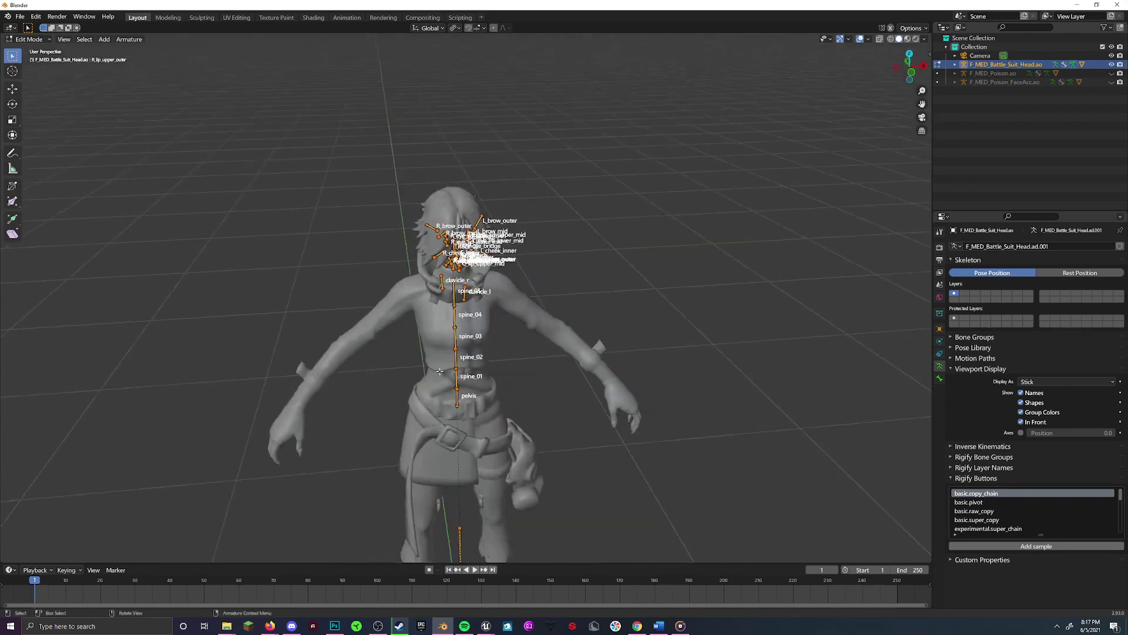
{"action": "key", "text": "b"}
{"action": "left_click_drag", "start_coordinate": [503, 532], "coordinate": [387, 432]}
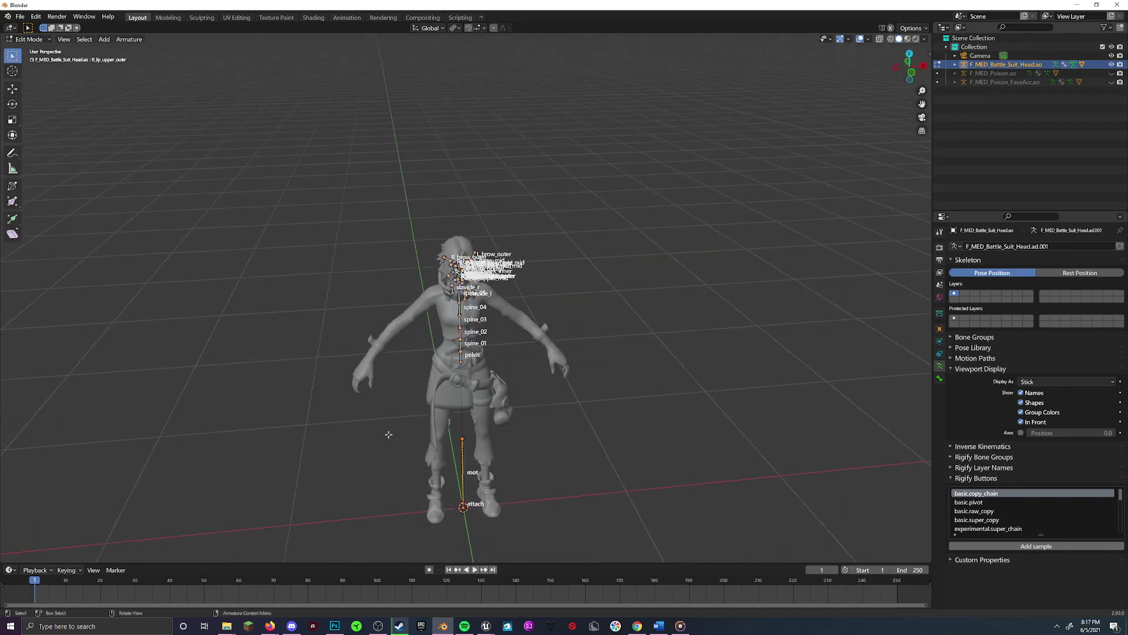
{"action": "middle_click_drag", "start_coordinate": [388, 434], "coordinate": [437, 408]}
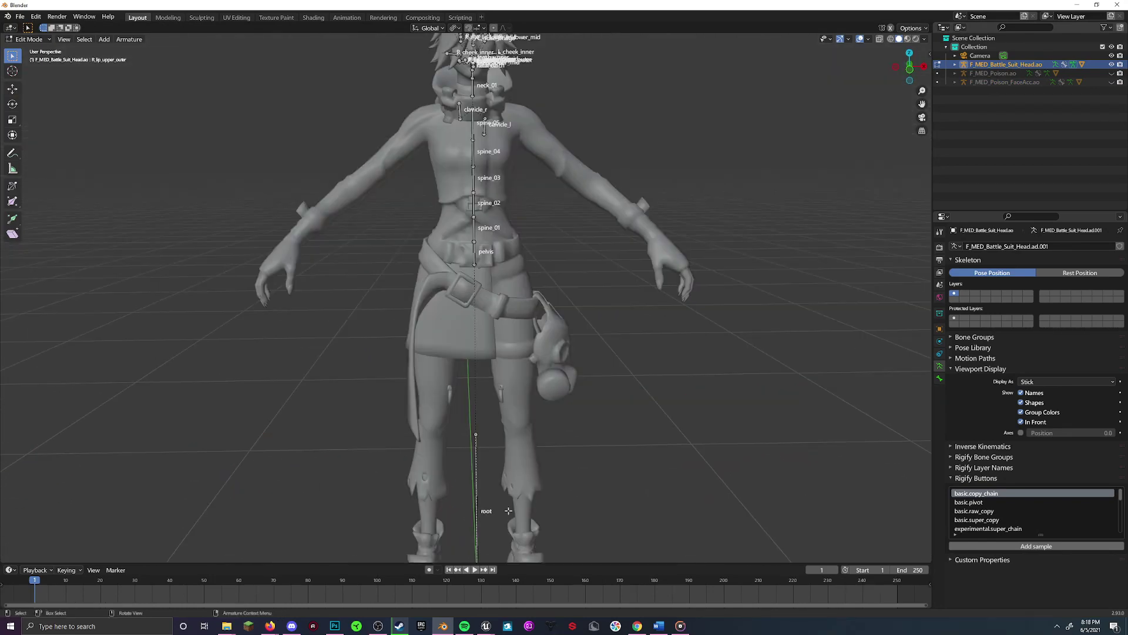
{"action": "scroll", "coordinate": [494, 520], "scroll_direction": "down", "scroll_amount": 4}
{"action": "left_click_drag", "start_coordinate": [498, 522], "coordinate": [386, 341]}
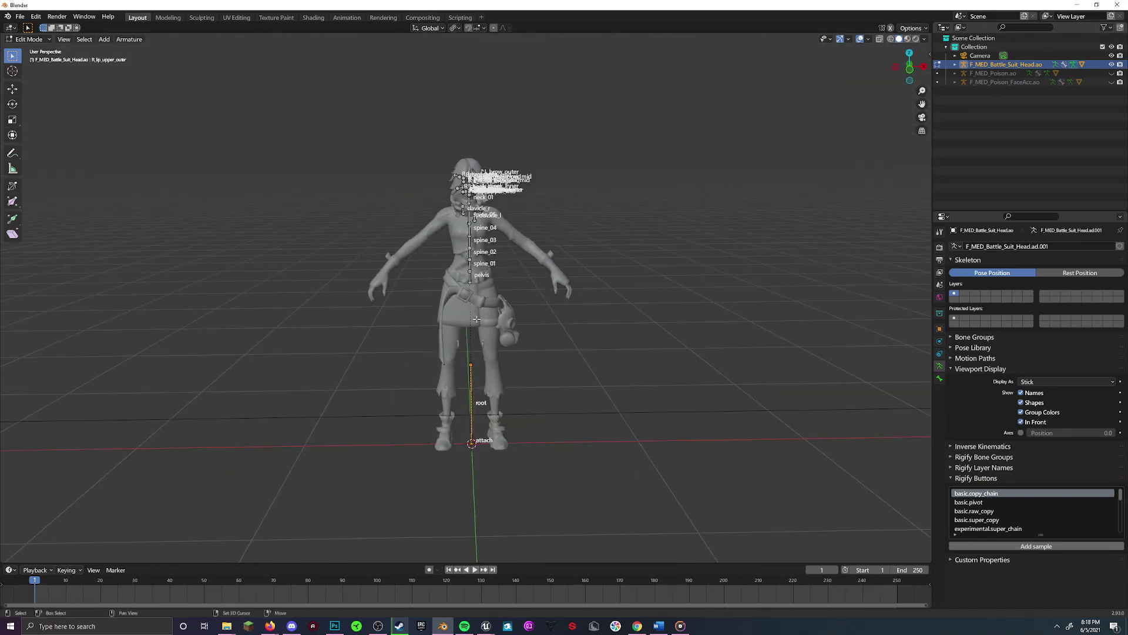
Add the head rig's spine and clavicle bones to the selection and delete them
{"action": "scroll", "coordinate": [360, 418], "scroll_direction": "up", "scroll_amount": 5}
{"action": "middle_click_drag", "start_coordinate": [387, 342], "coordinate": [323, 420], "text": "shift"}
{"action": "left_click_drag", "start_coordinate": [476, 481], "coordinate": [353, 296]}
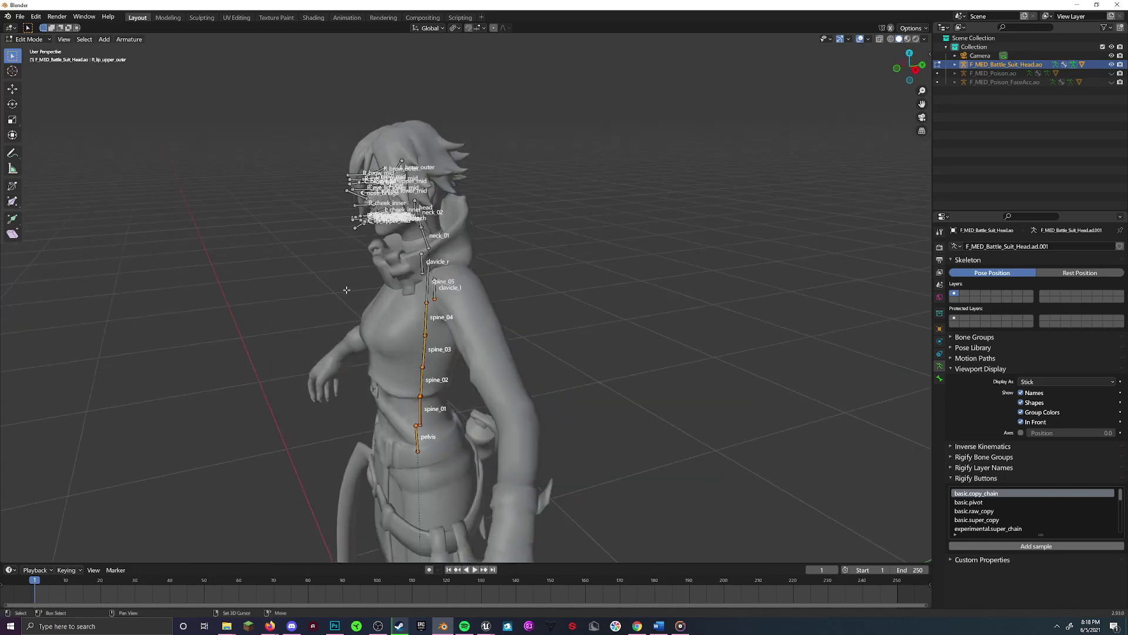
{"action": "scroll", "coordinate": [465, 379], "scroll_direction": "up", "scroll_amount": 3}
{"action": "key", "text": "x"}
{"action": "left_click", "coordinate": [465, 379]}
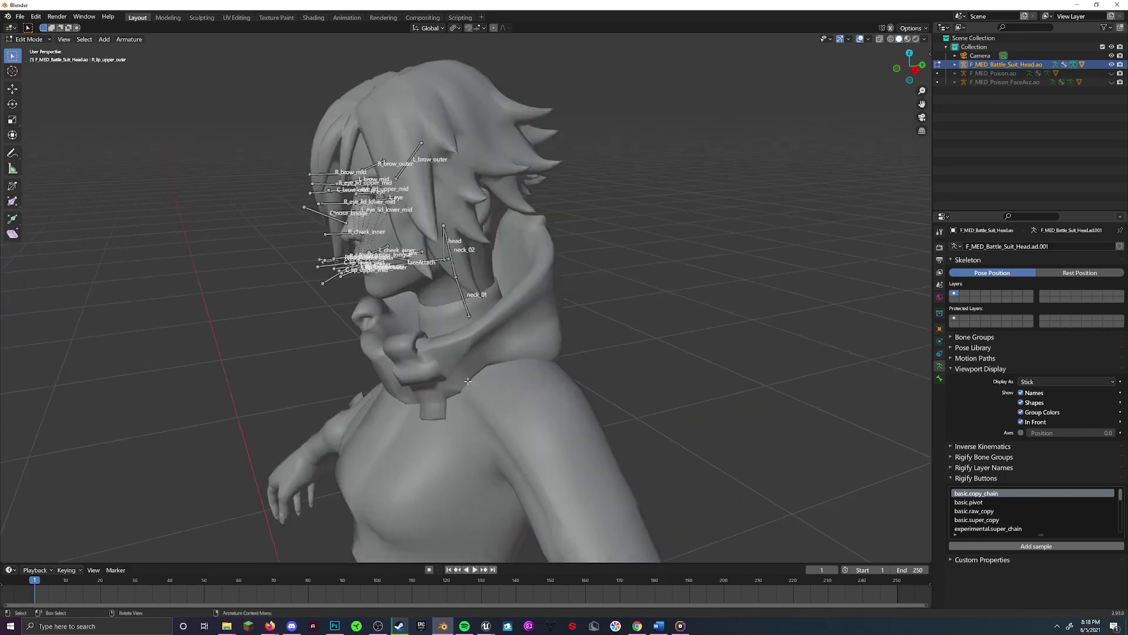
{"action": "middle_click_drag", "start_coordinate": [409, 382], "coordinate": [468, 368]}
In the body armature's Edit Mode, delete the neck_01 bones and return to Object Mode
{"action": "key", "text": "Tab"}
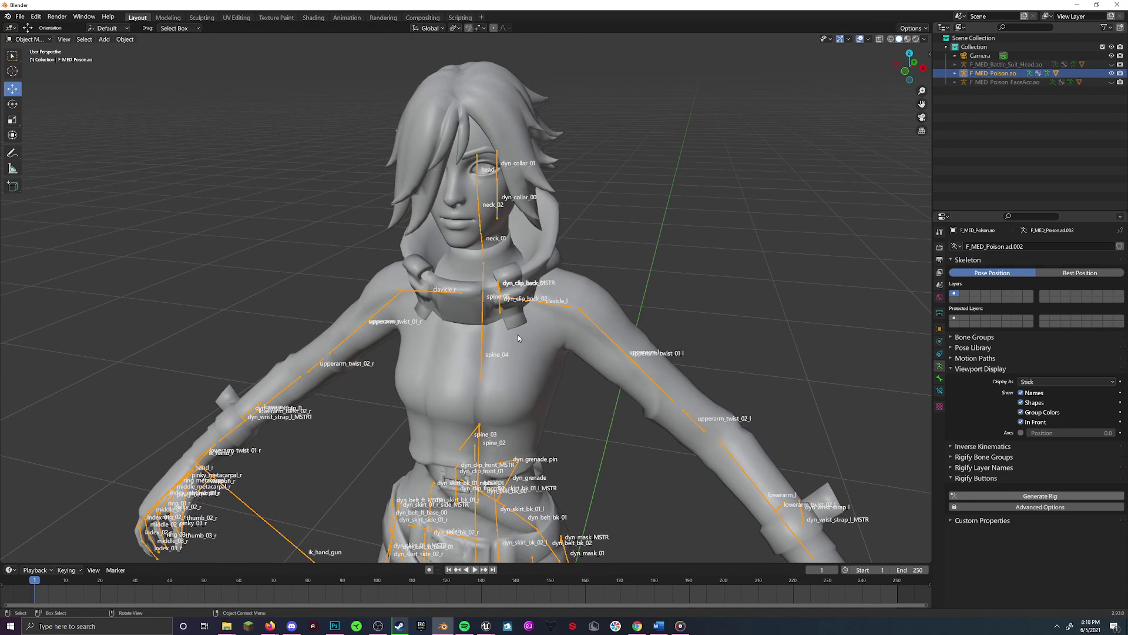
{"action": "key", "text": "Tab"}
{"action": "middle_click_drag", "start_coordinate": [518, 338], "coordinate": [501, 333]}
{"action": "scroll", "coordinate": [501, 294], "scroll_direction": "up", "scroll_amount": 2}
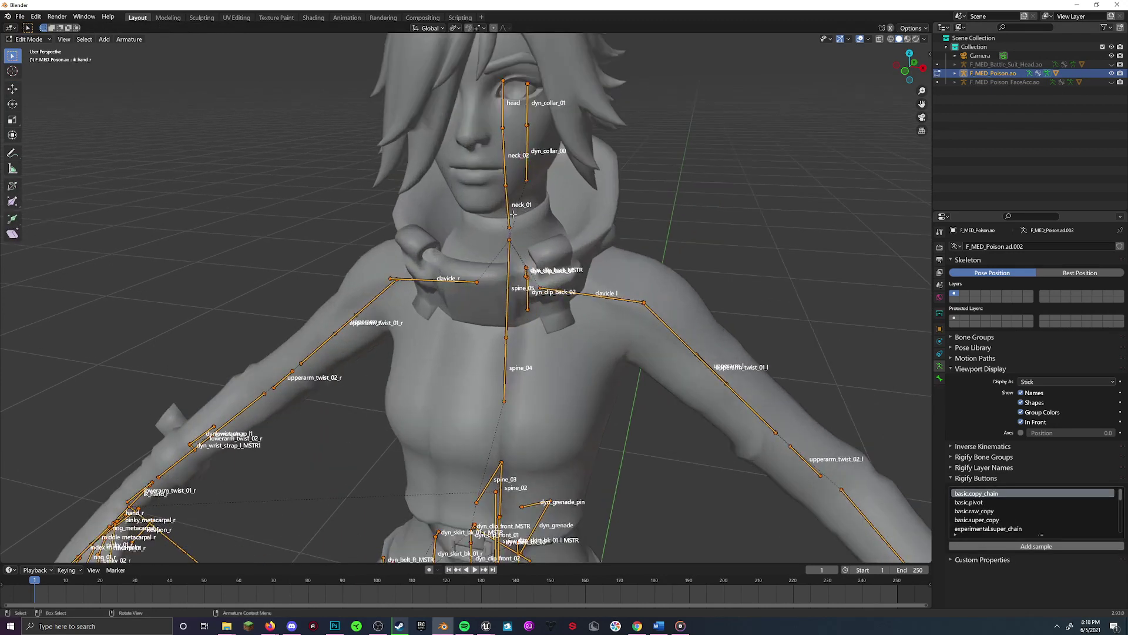
{"action": "middle_click_drag", "start_coordinate": [505, 228], "coordinate": [509, 194]}
{"action": "key", "text": "alt+a"}
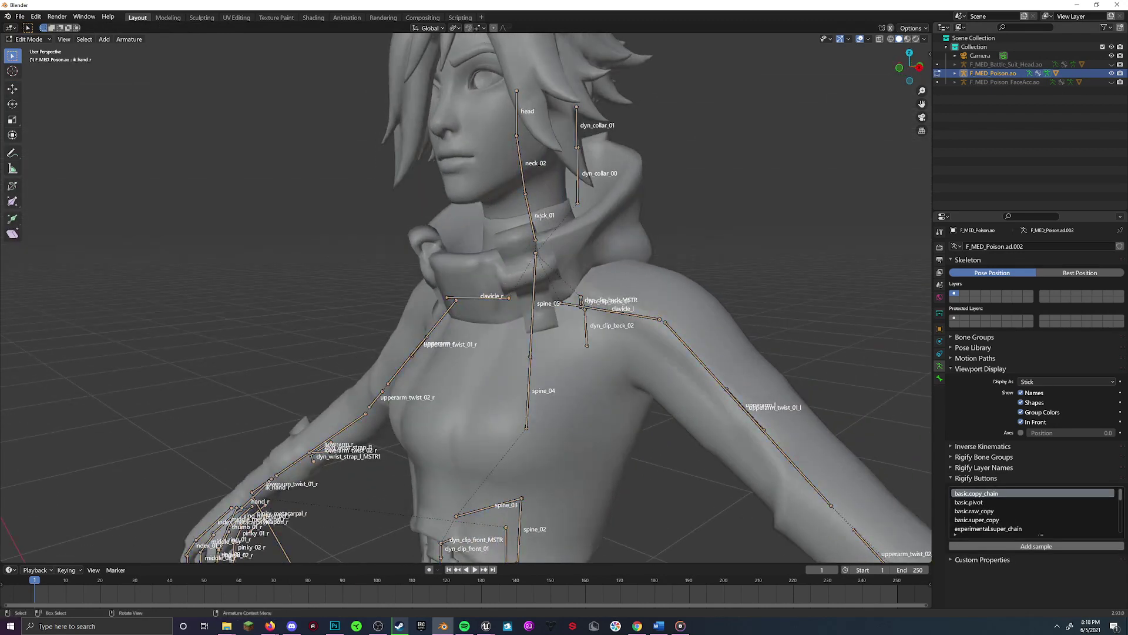
{"action": "left_click", "coordinate": [524, 183]}
{"action": "key", "text": "x"}
{"action": "left_click", "coordinate": [498, 114]}
{"action": "scroll", "coordinate": [521, 288], "scroll_direction": "down", "scroll_amount": 6}
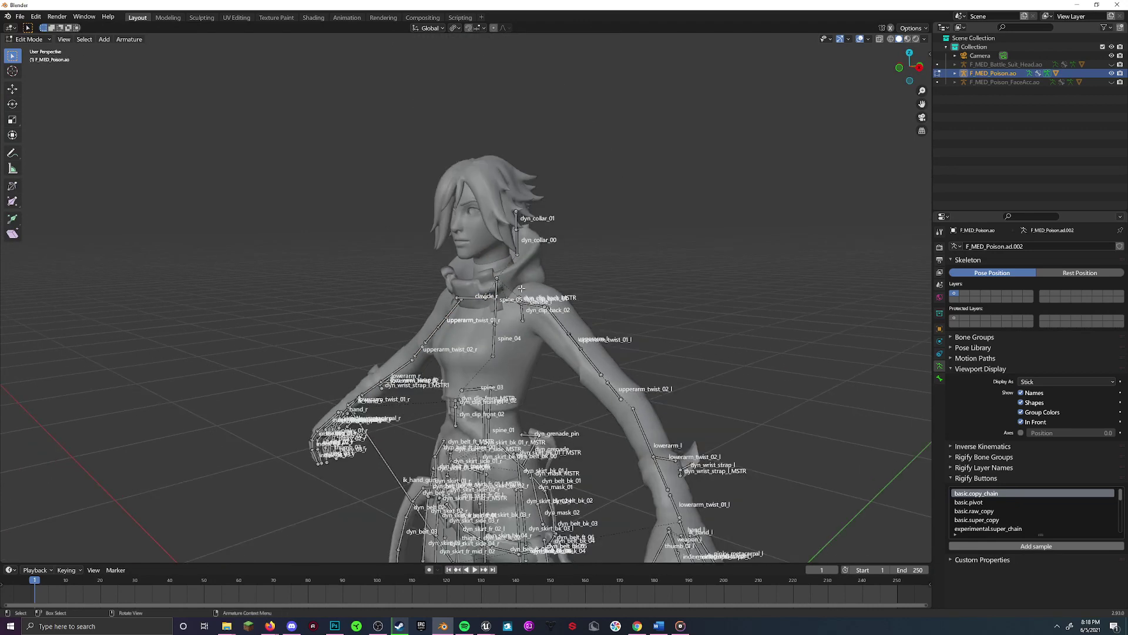
{"action": "scroll", "coordinate": [521, 289], "scroll_direction": "down", "scroll_amount": 3}
{"action": "key", "text": "Tab"}
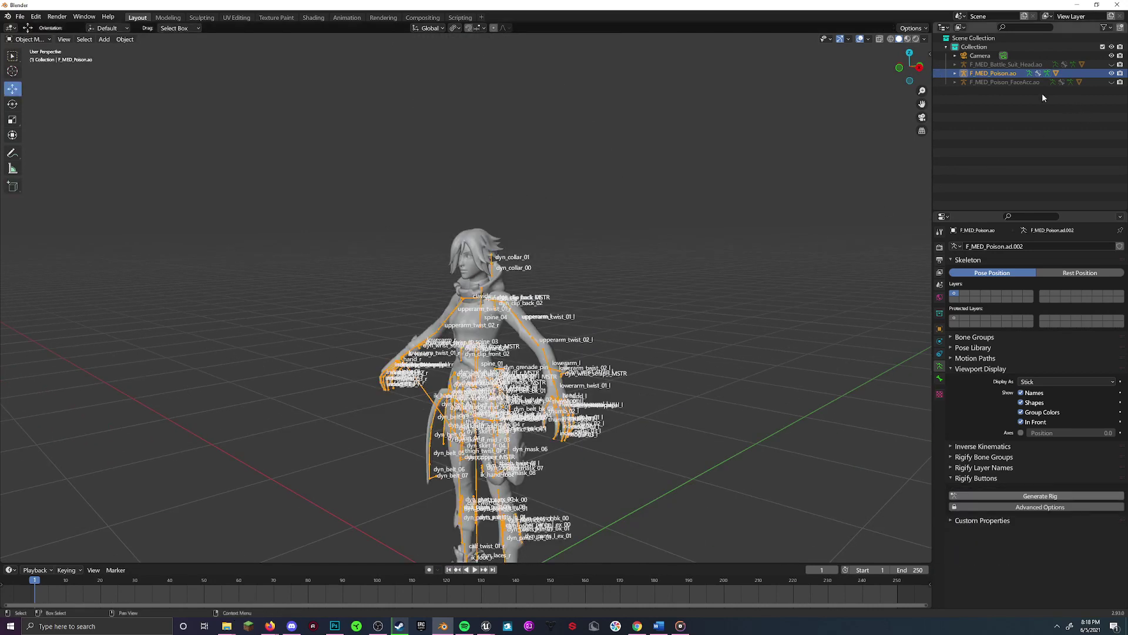
Unhide the FaceAcc and Battle_Suit_Head armatures and join them into F_MED_Poison.ao with Ctrl+J
{"action": "left_click", "coordinate": [1111, 82]}
{"action": "left_click", "coordinate": [1111, 64]}
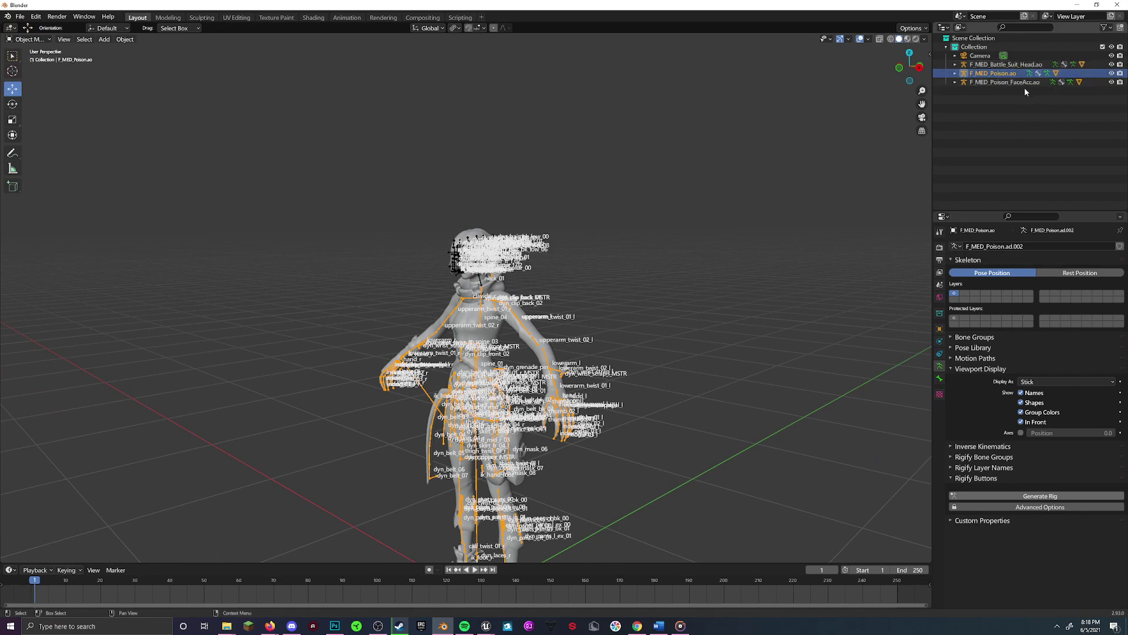
{"action": "left_click", "coordinate": [1017, 83]}
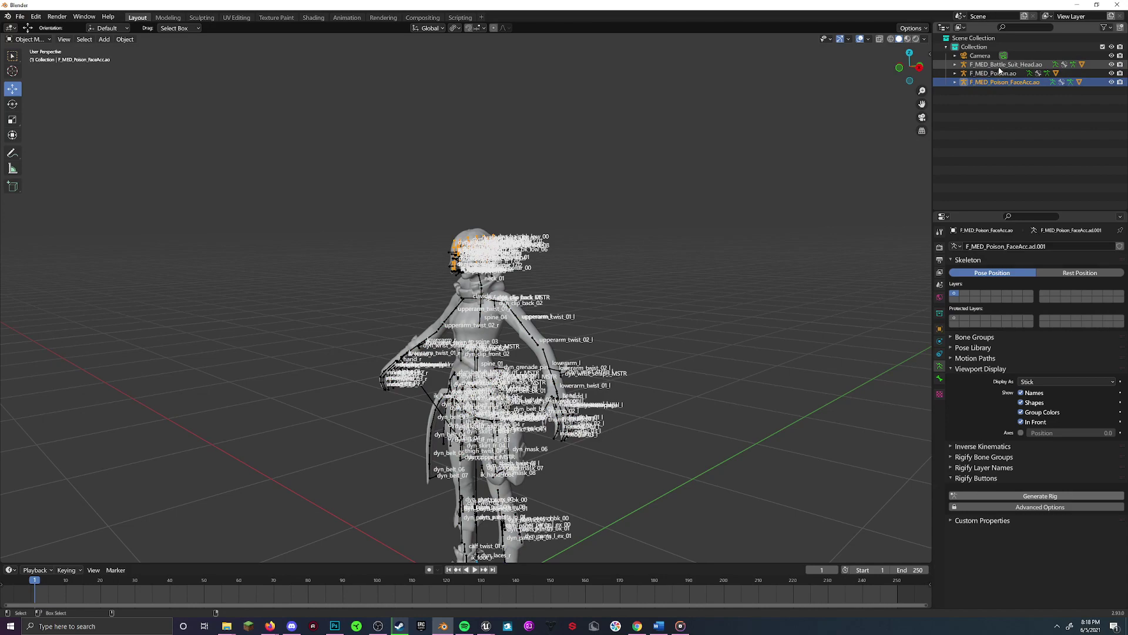
{"action": "left_click", "coordinate": [999, 65], "text": "ctrl"}
{"action": "left_click", "coordinate": [993, 74], "text": "ctrl"}
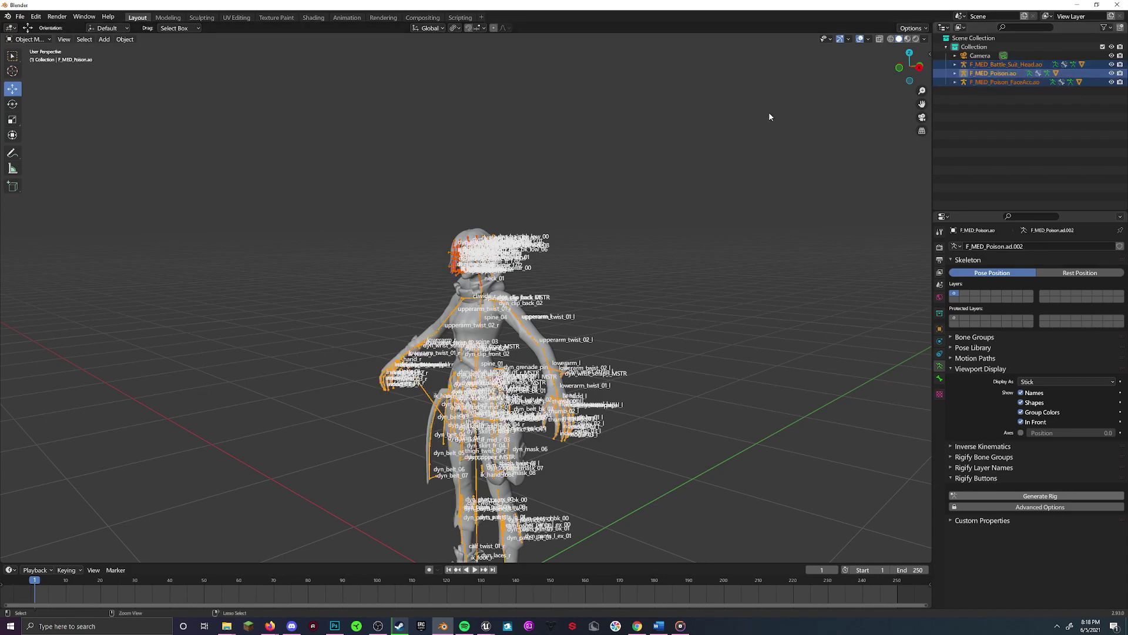
{"action": "key", "text": "ctrl+j"}
Frame the joined rig from the front and expand F_MED_Poison.ao in the Outliner
{"action": "scroll", "coordinate": [469, 335], "scroll_direction": "up", "scroll_amount": 4}
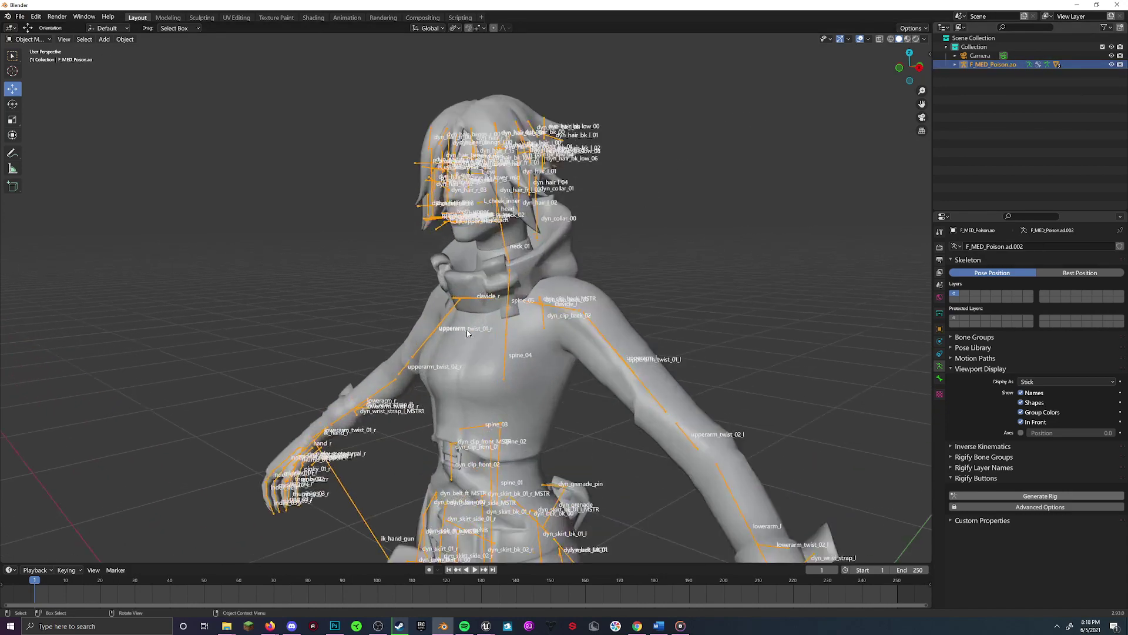
{"action": "scroll", "coordinate": [469, 334], "scroll_direction": "down", "scroll_amount": 4}
{"action": "middle_click_drag", "start_coordinate": [469, 335], "coordinate": [594, 329], "text": "shift"}
{"action": "scroll", "coordinate": [499, 275], "scroll_direction": "up", "scroll_amount": 1}
{"action": "scroll", "coordinate": [499, 275], "scroll_direction": "up", "scroll_amount": 1}
{"action": "middle_click_drag", "start_coordinate": [426, 170], "coordinate": [472, 259], "text": "shift"}
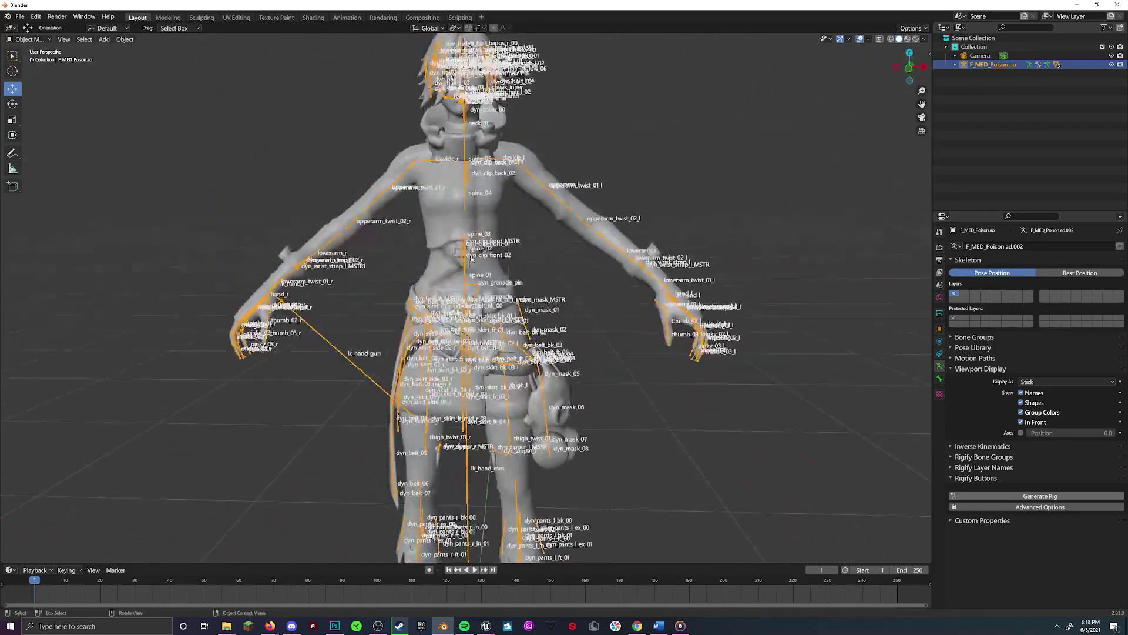
{"action": "scroll", "coordinate": [487, 93], "scroll_direction": "down", "scroll_amount": 5}
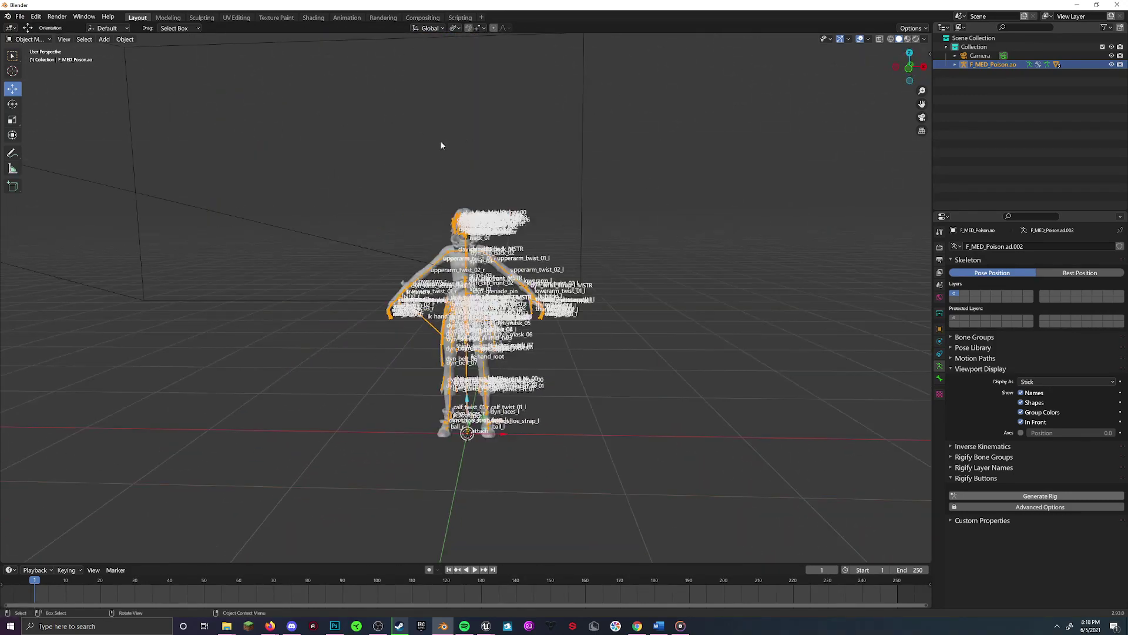
{"action": "key", "text": "alt+Tab"}
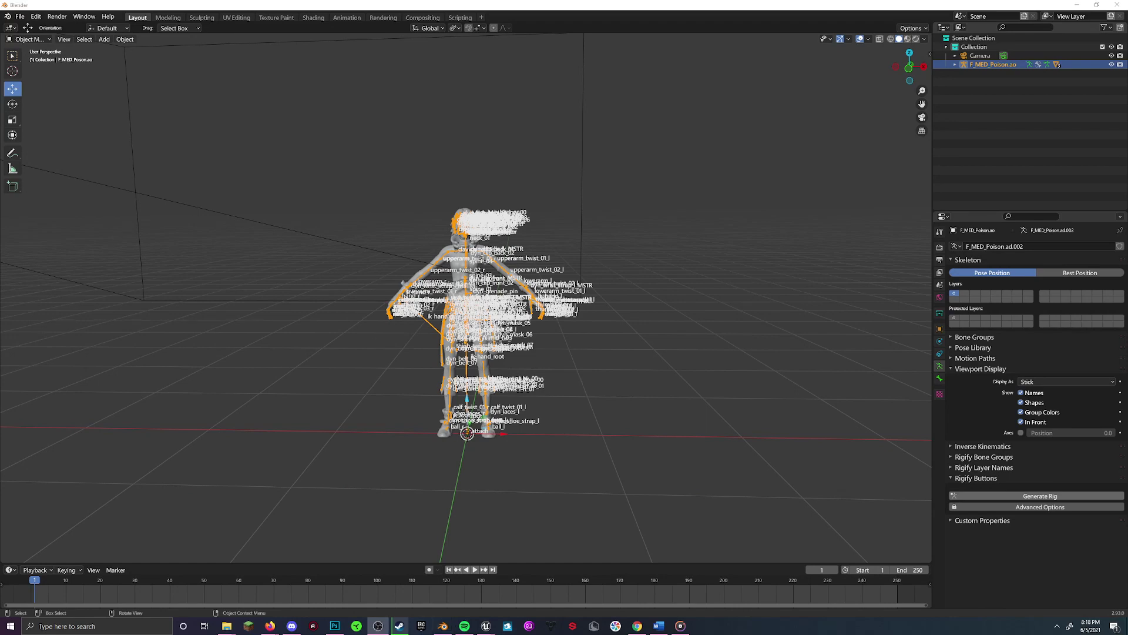
{"action": "scroll", "coordinate": [185, 350], "scroll_direction": "up", "scroll_amount": 3}
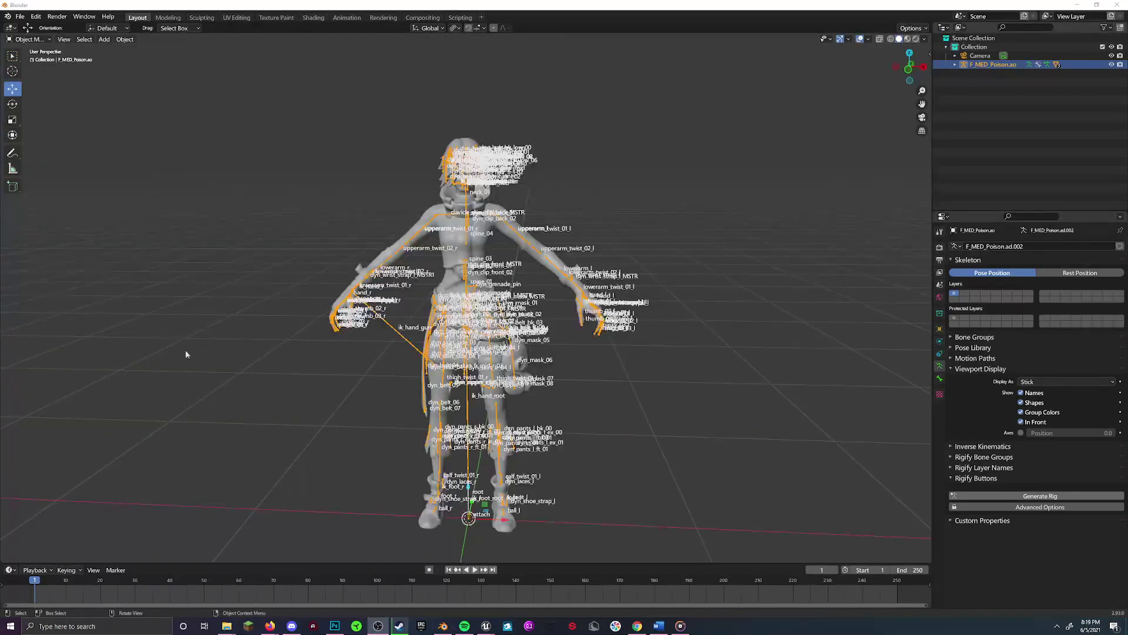
{"action": "left_click", "coordinate": [956, 64]}
Point the head mesh's Armature modifier at F_MED_Poison.ao
{"action": "left_click", "coordinate": [1002, 101]}
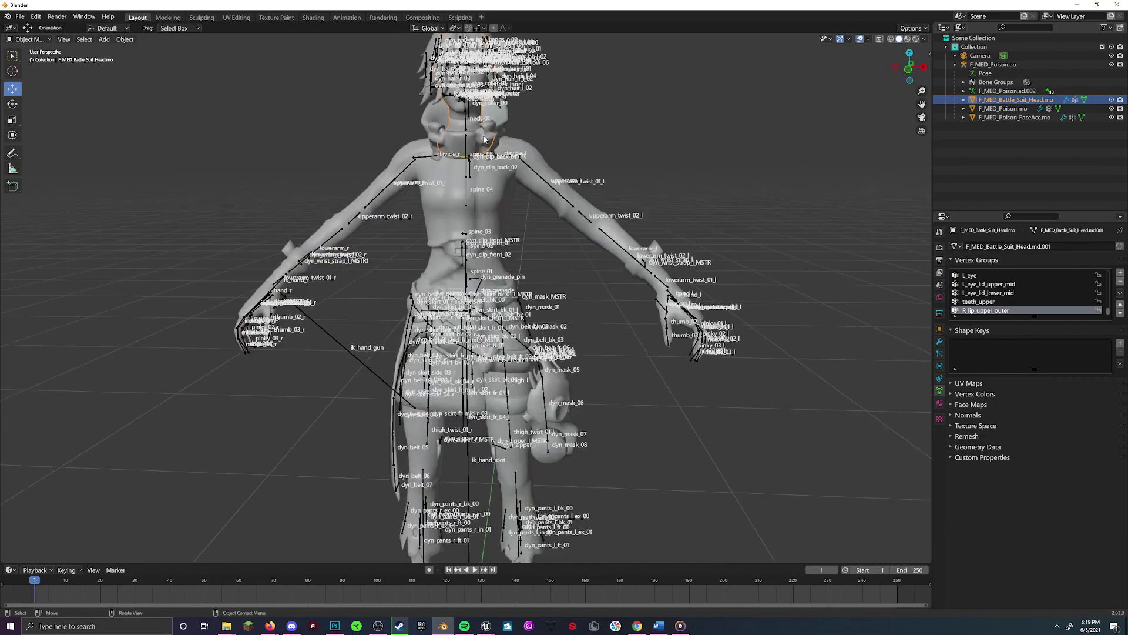
{"action": "key", "text": "KP_Decimal"}
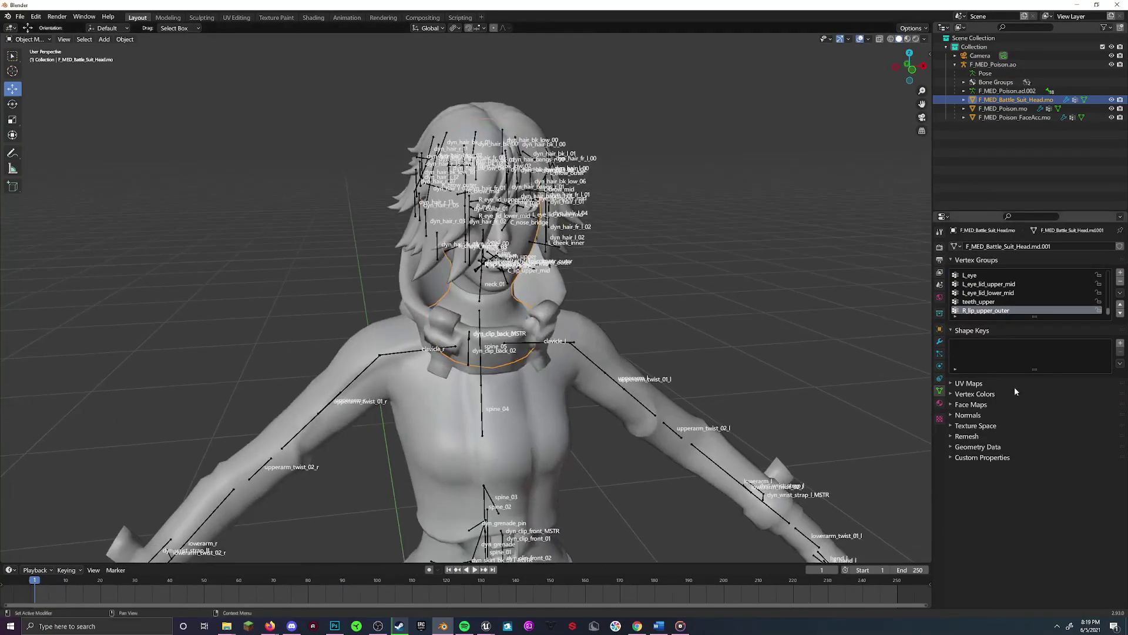
{"action": "left_click", "coordinate": [940, 342]}
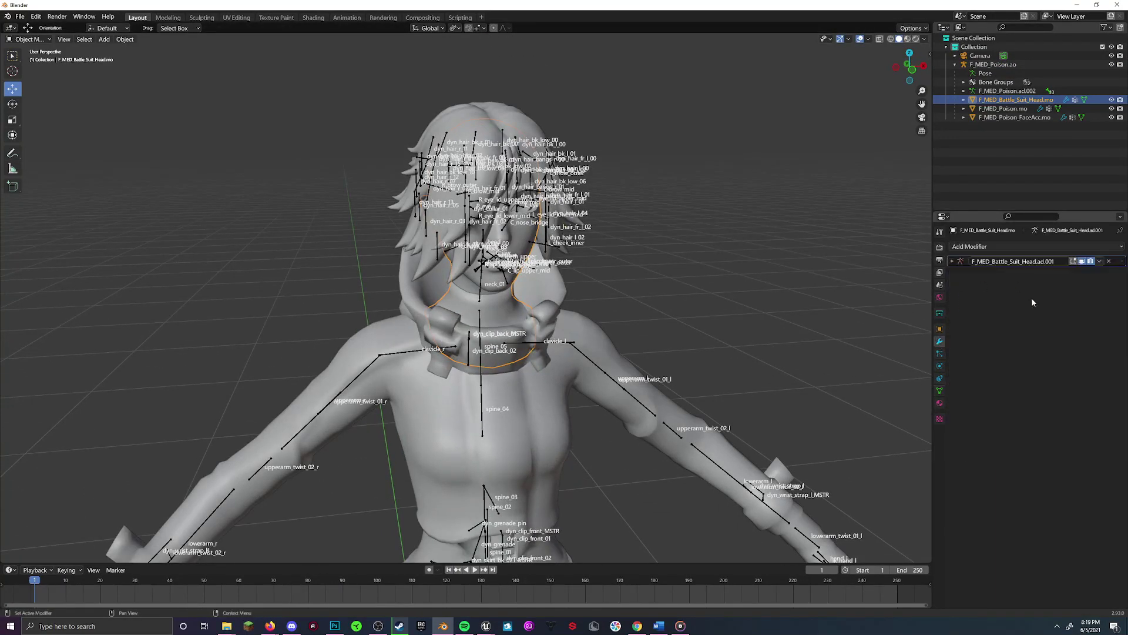
{"action": "left_click", "coordinate": [953, 261]}
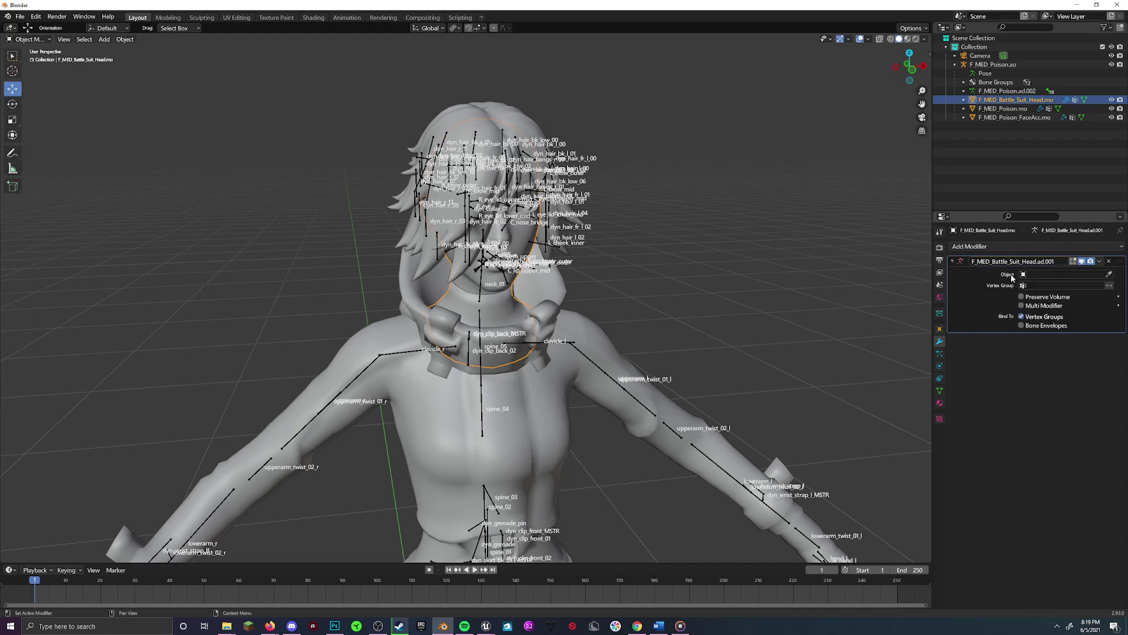
{"action": "left_click", "coordinate": [1036, 274]}
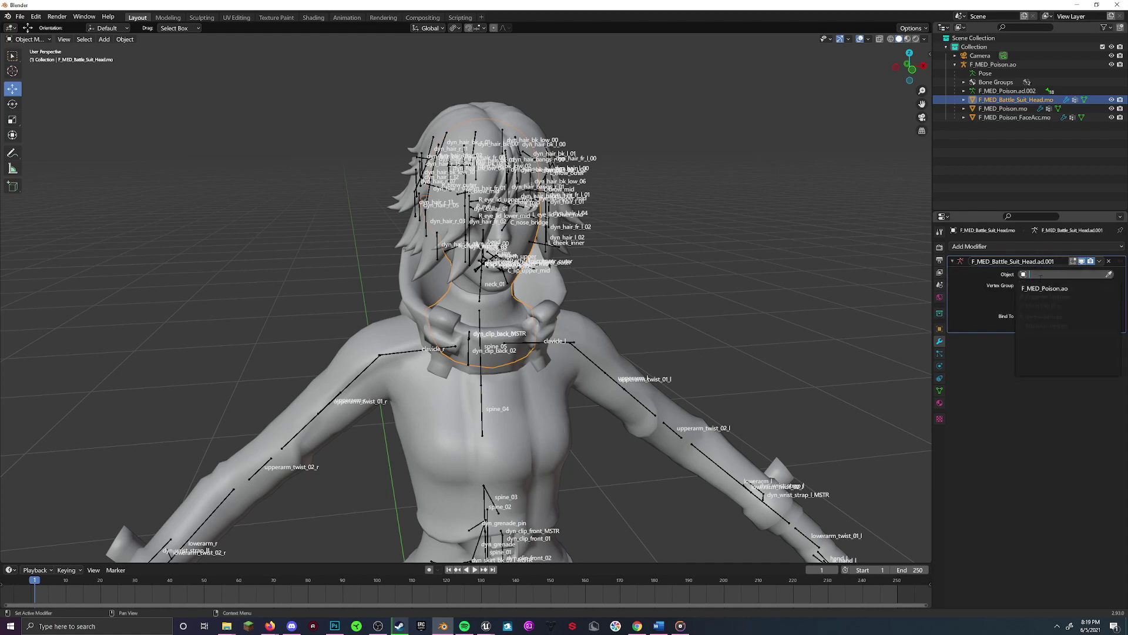
{"action": "left_click", "coordinate": [1045, 288]}
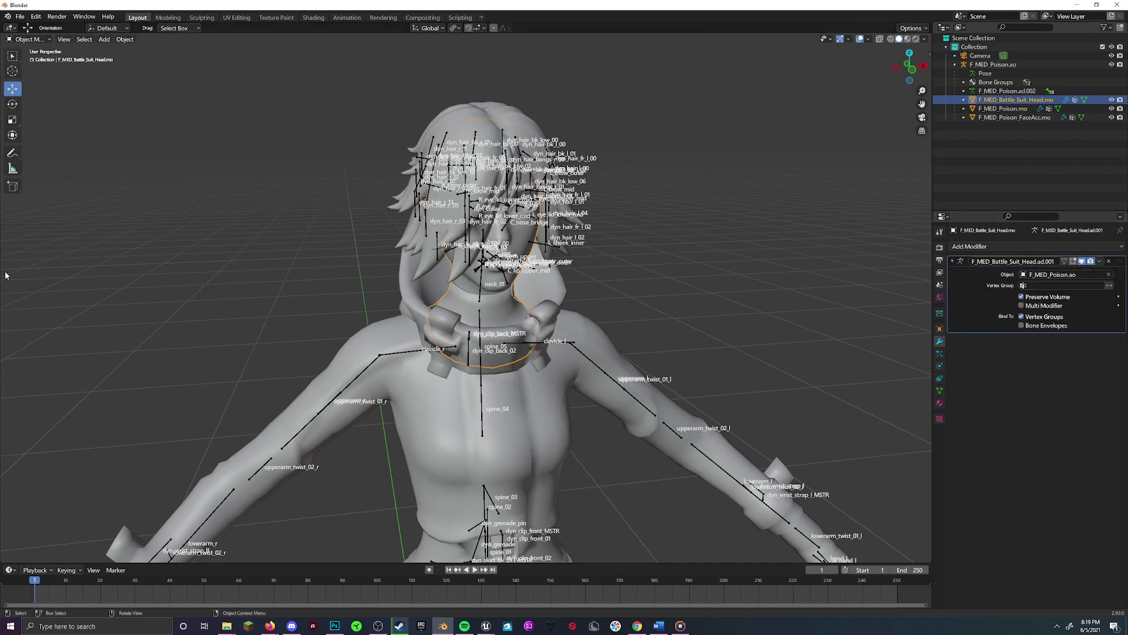
{"action": "key", "text": "alt+Tab"}
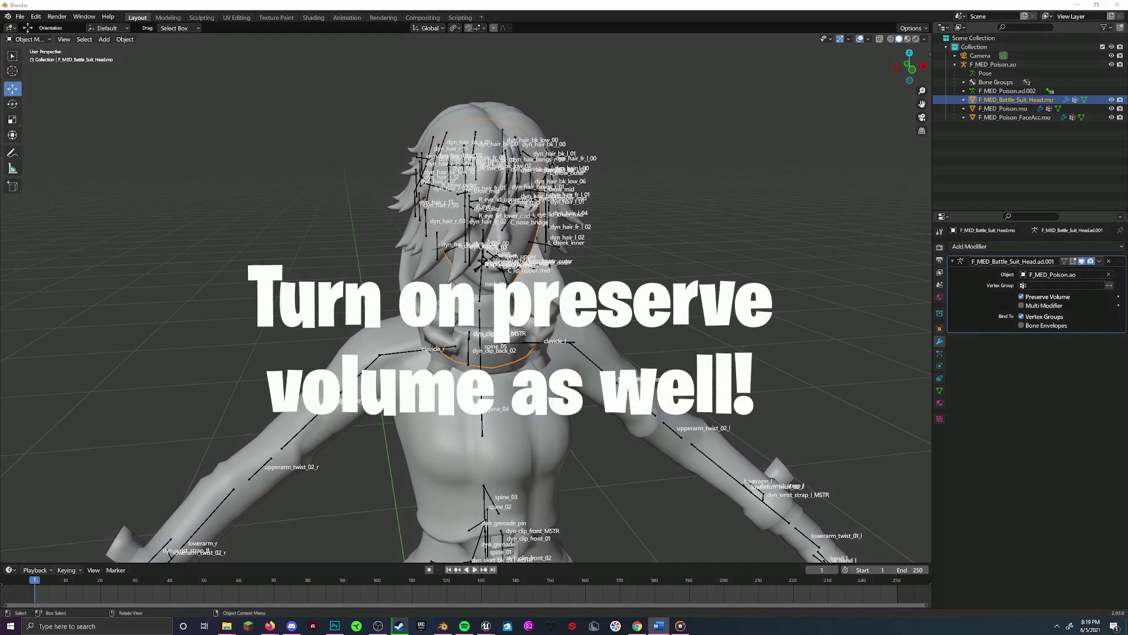
Set the face accessory's Armature modifier object to F_MED_Poison.ao
{"action": "left_click", "coordinate": [499, 347]}
{"action": "left_click", "coordinate": [499, 347]}
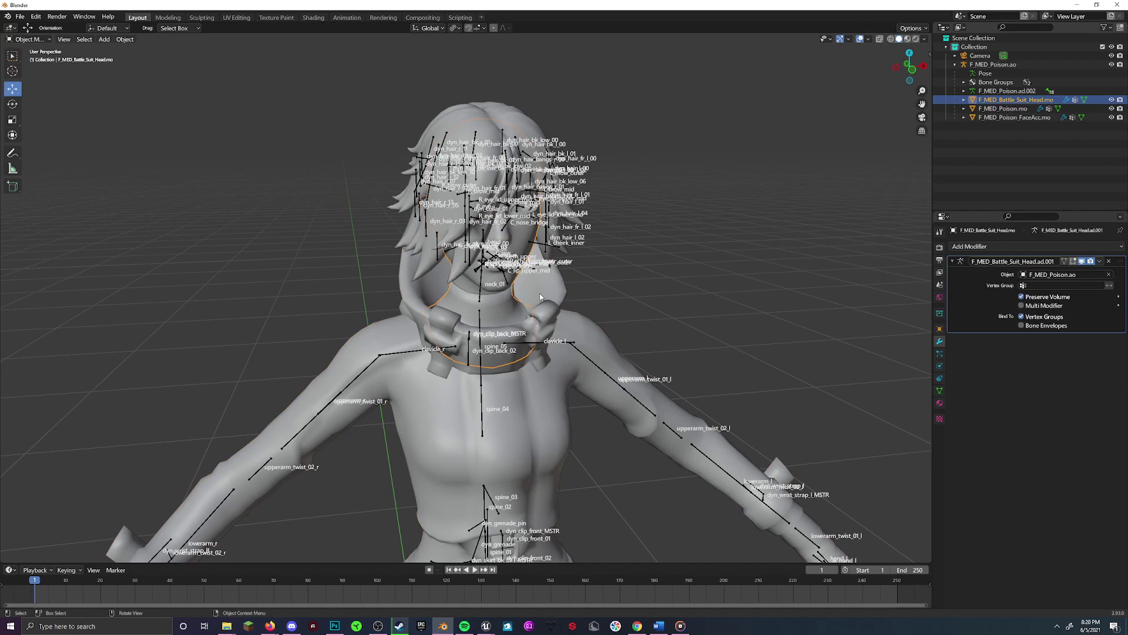
{"action": "left_click", "coordinate": [500, 347]}
{"action": "left_click", "coordinate": [441, 263]}
{"action": "left_click", "coordinate": [952, 260]}
{"action": "left_click", "coordinate": [1034, 274]}
{"action": "left_click", "coordinate": [1047, 288]}
Target F_MED_Poison.ao from the body mesh's Armature modifier with Preserve Volume on
{"action": "left_click", "coordinate": [1022, 297]}
{"action": "left_click", "coordinate": [576, 372]}
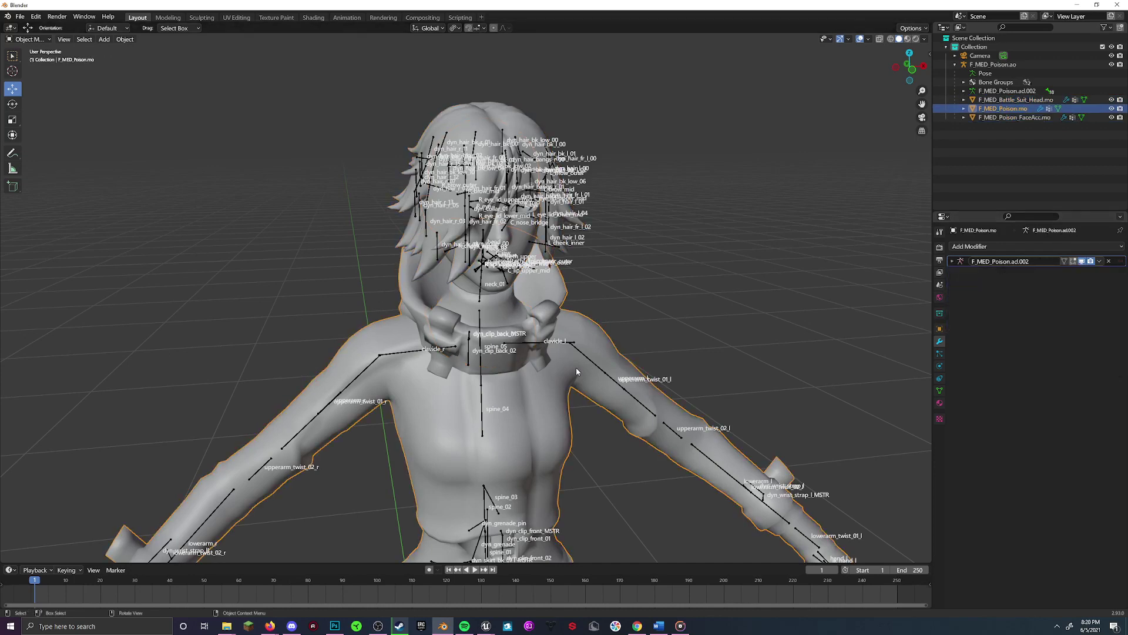
{"action": "left_click", "coordinate": [952, 261]}
{"action": "left_click", "coordinate": [1022, 297]}
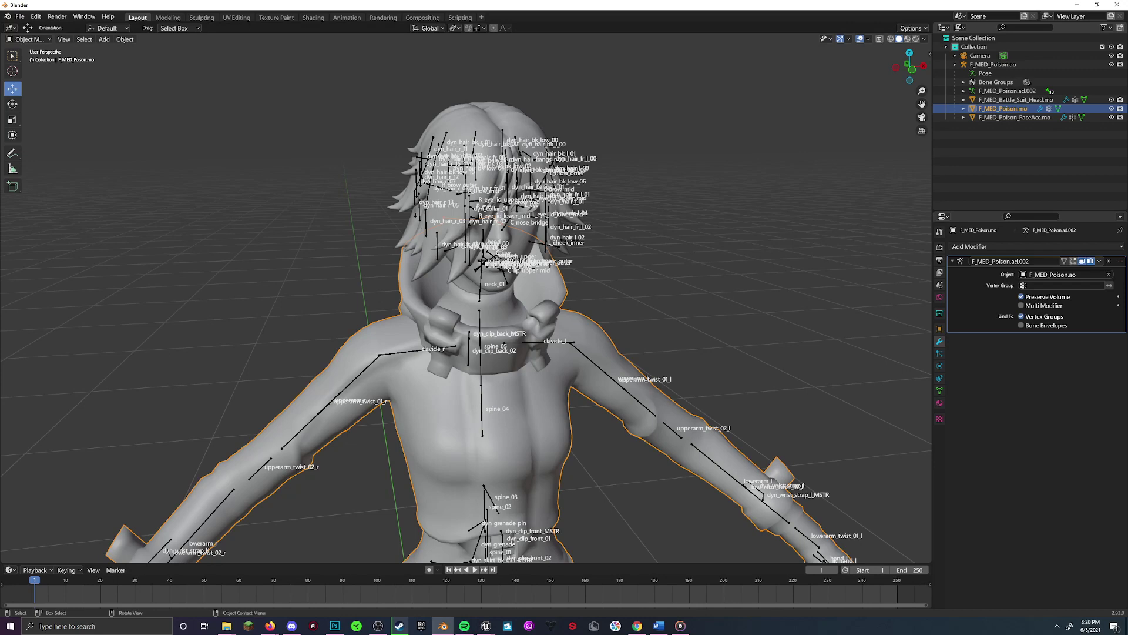
{"action": "scroll", "coordinate": [533, 337], "scroll_direction": "up", "scroll_amount": 3}
Enter Edit Mode on the F_MED_Poison.ao armature and select the neck_01 bone
{"action": "left_click", "coordinate": [540, 330]}
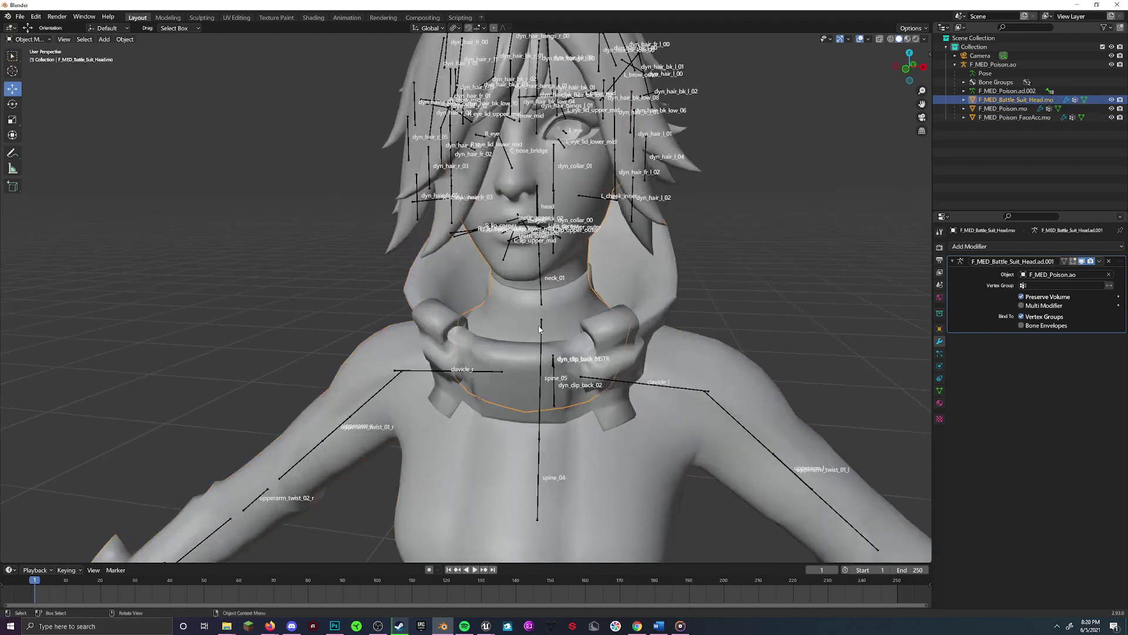
{"action": "left_click", "coordinate": [542, 328]}
{"action": "key", "text": "Tab"}
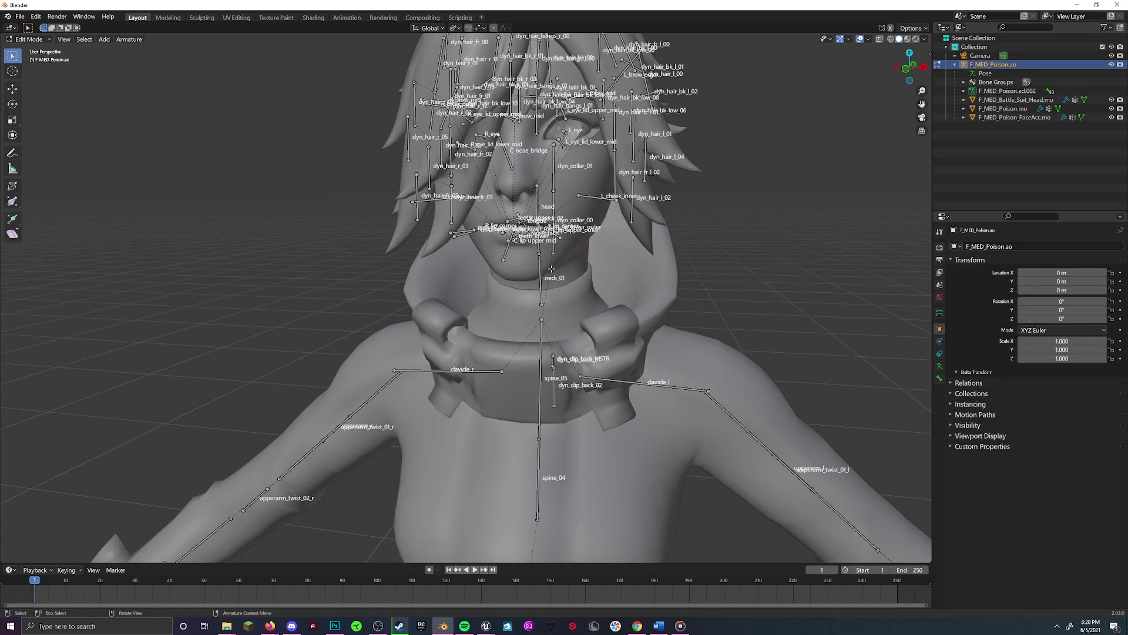
{"action": "left_click", "coordinate": [504, 299]}
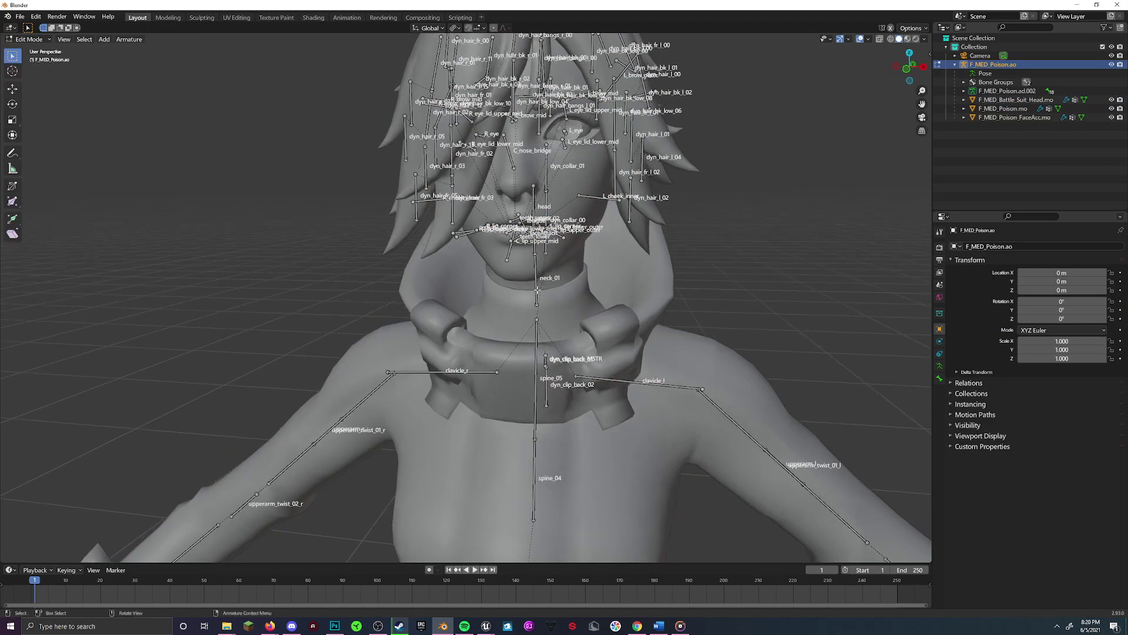
{"action": "middle_click_drag", "start_coordinate": [538, 289], "coordinate": [418, 339]}
{"action": "left_click", "coordinate": [502, 283]}
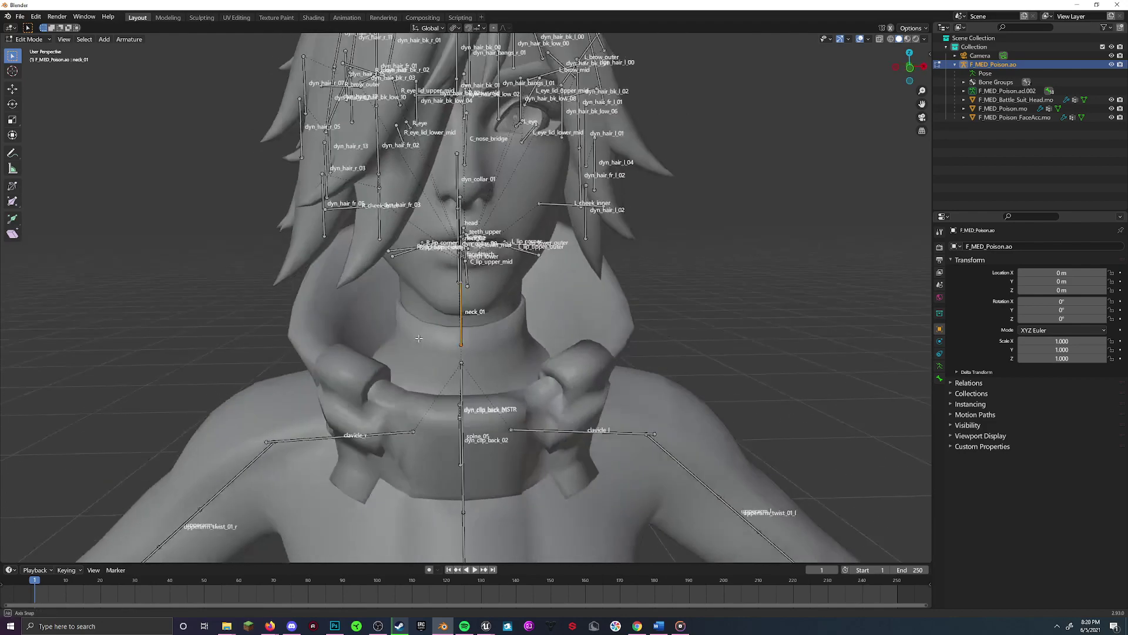
{"action": "middle_click_drag", "start_coordinate": [455, 378], "coordinate": [564, 377]}
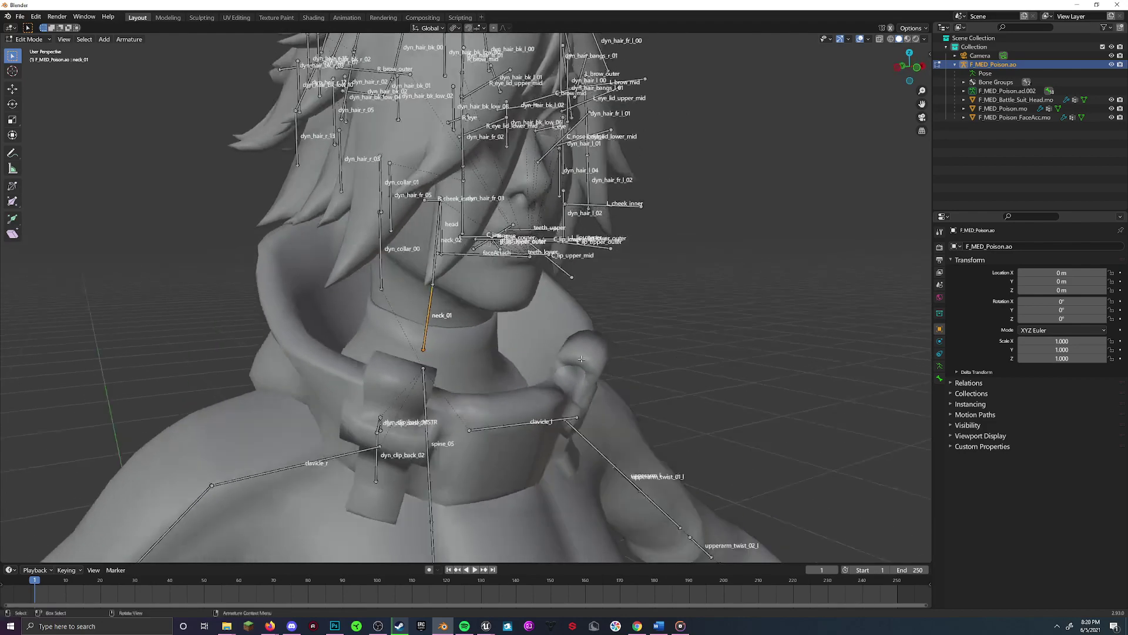
Parent neck_01 to spine_05 with Keep Offset
{"action": "left_click", "coordinate": [939, 379]}
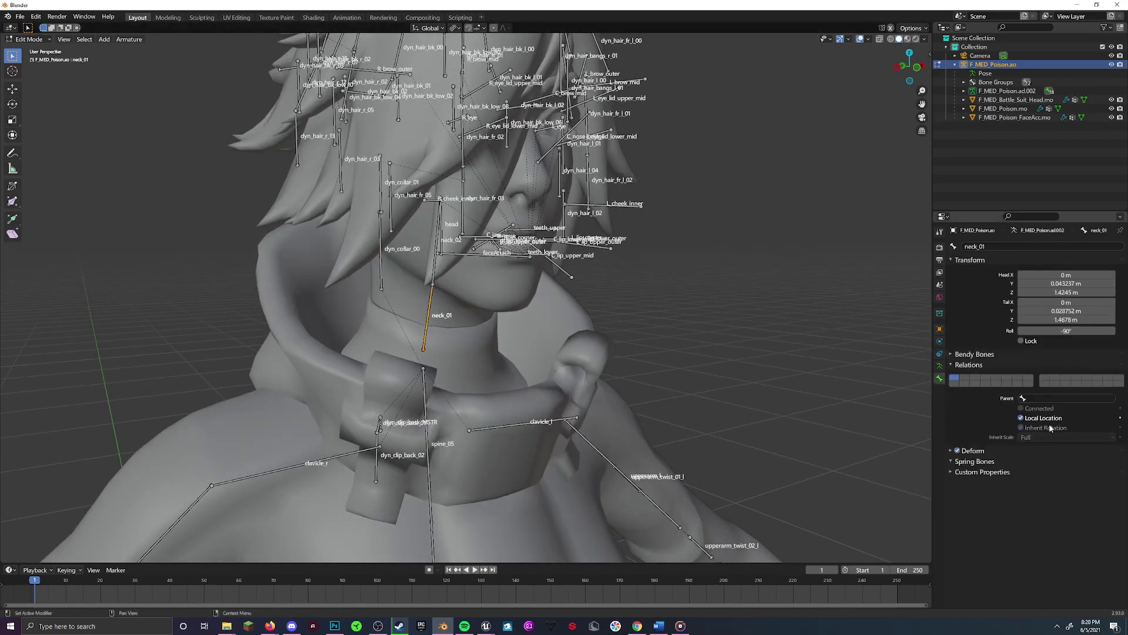
{"action": "scroll", "coordinate": [490, 370], "scroll_direction": "up", "scroll_amount": 3}
{"action": "middle_click_drag", "start_coordinate": [489, 371], "coordinate": [445, 431]}
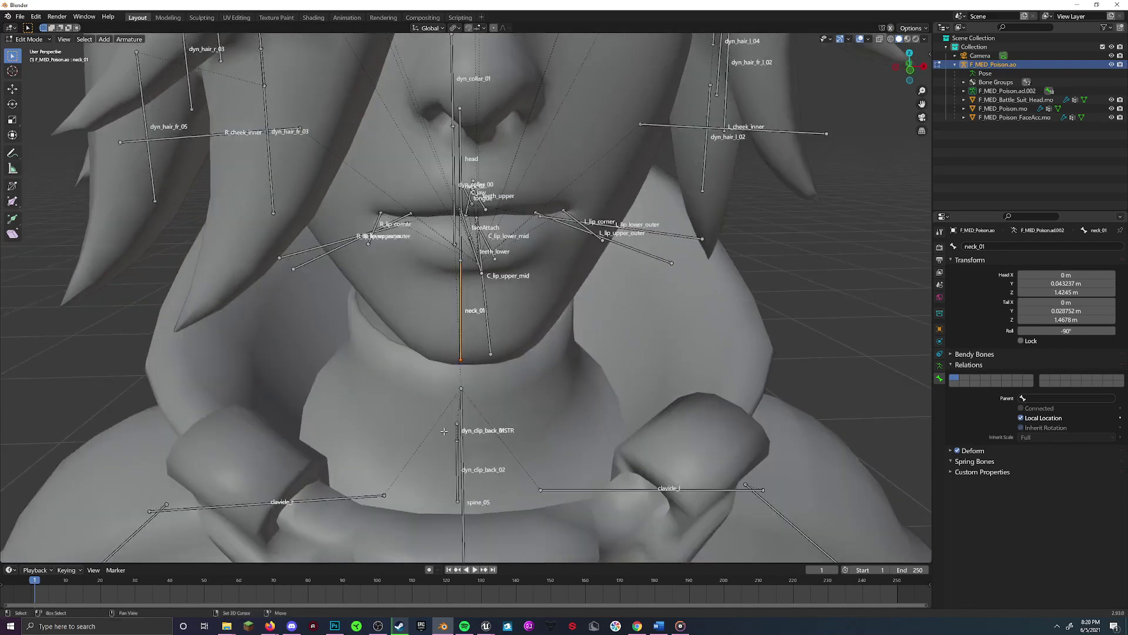
{"action": "left_click", "coordinate": [462, 411]}
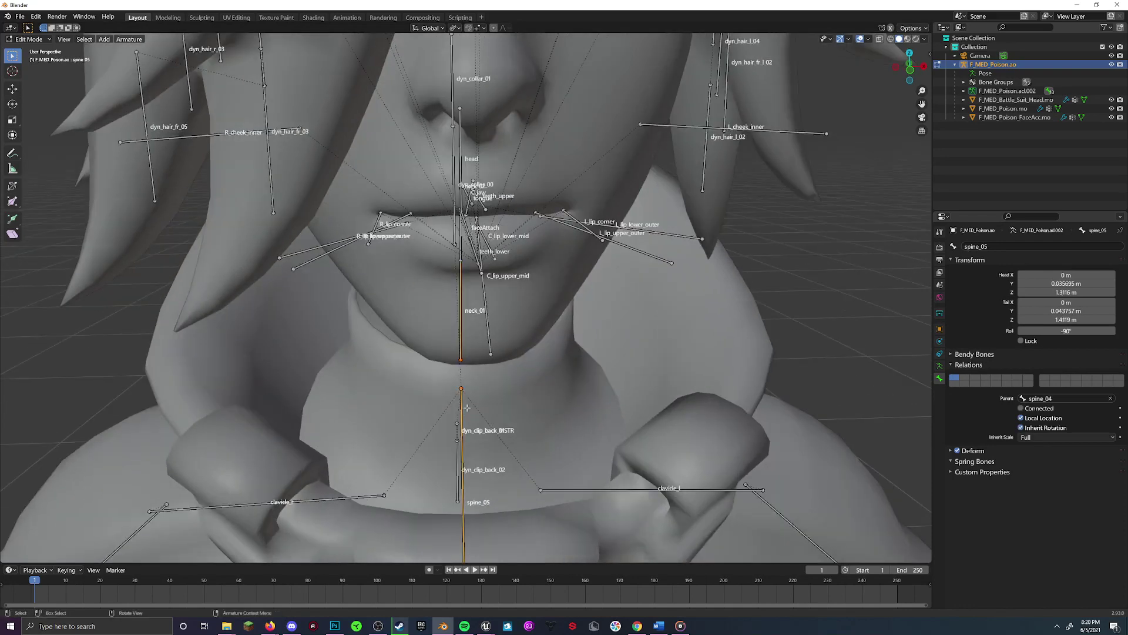
{"action": "key", "text": "ctrl+p"}
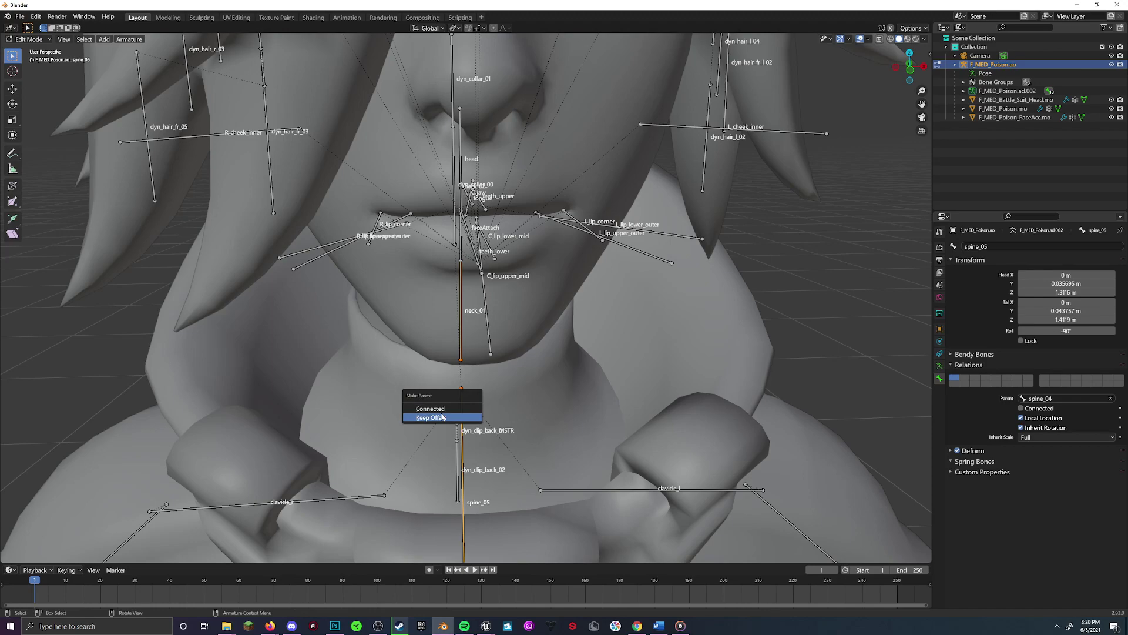
{"action": "left_click", "coordinate": [437, 418]}
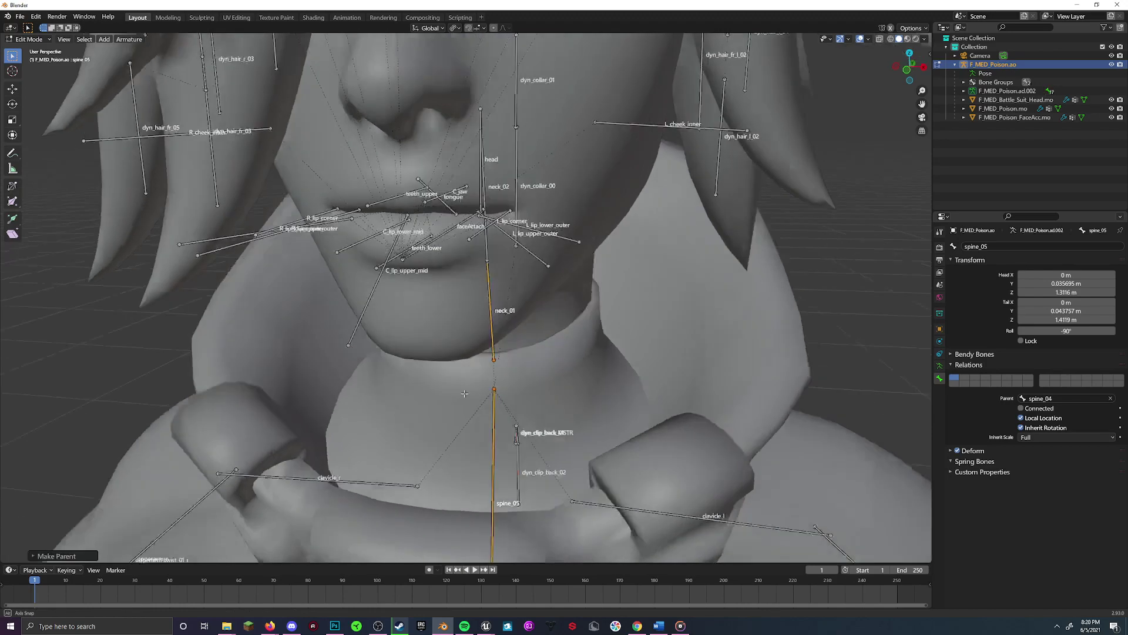
{"action": "middle_click_drag", "start_coordinate": [464, 394], "coordinate": [677, 303]}
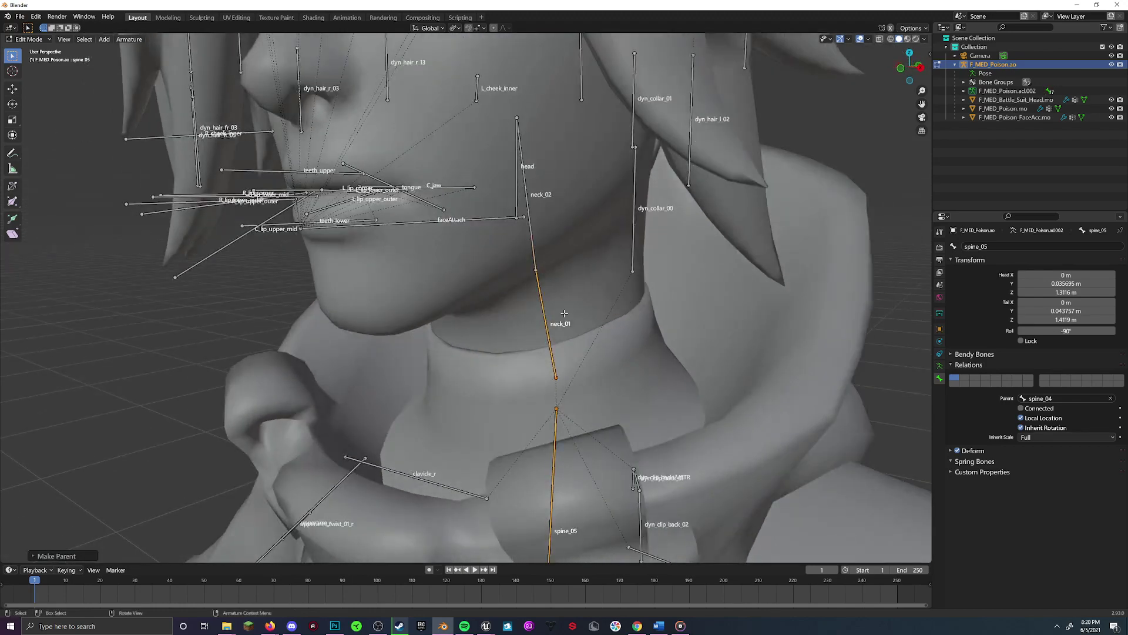
{"action": "scroll", "coordinate": [564, 313], "scroll_direction": "down", "scroll_amount": 4}
{"action": "middle_click_drag", "start_coordinate": [411, 332], "coordinate": [438, 345]}
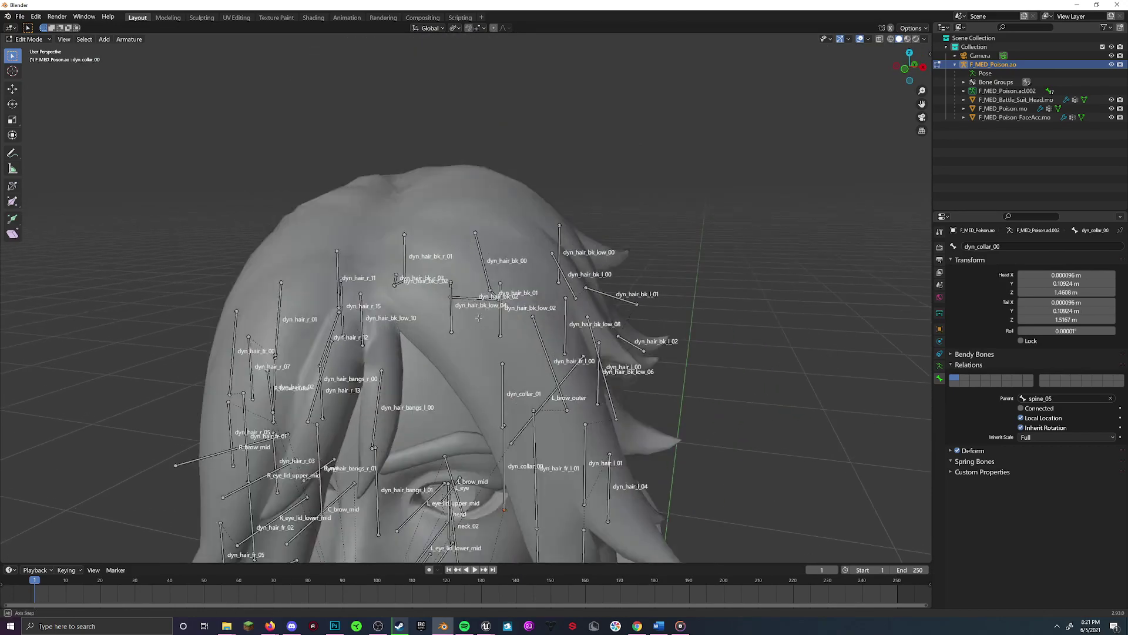
Hide bone names in the armature's viewport display
{"action": "middle_click_drag", "start_coordinate": [587, 329], "coordinate": [447, 317]}
{"action": "left_click", "coordinate": [940, 366]}
{"action": "left_click", "coordinate": [1021, 392]}
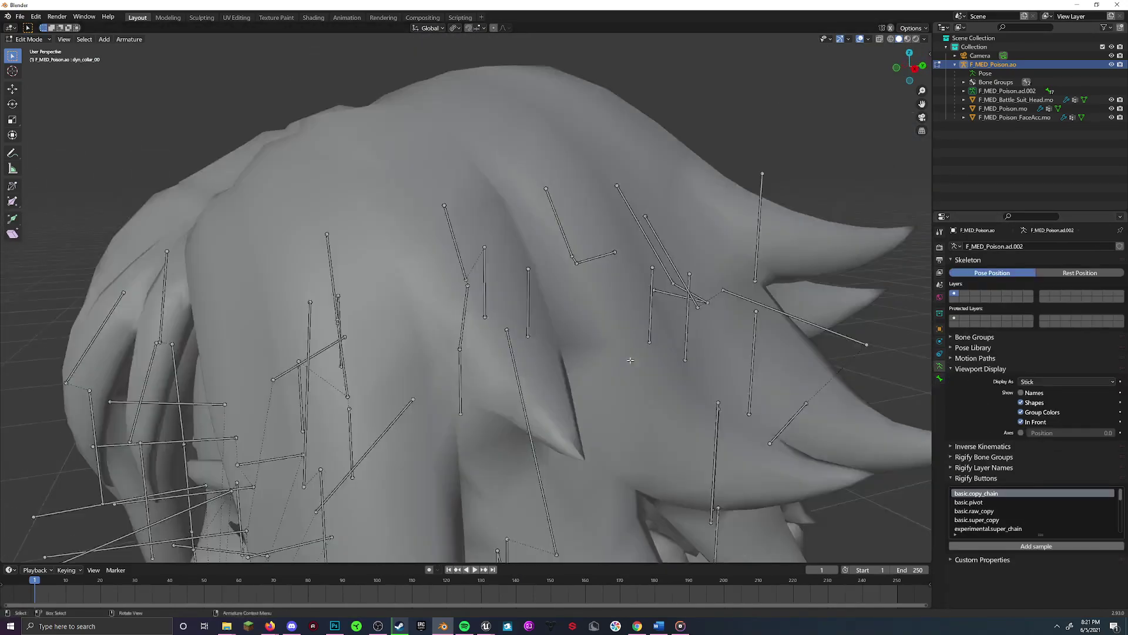
Select all dyn_hair bones and dyn_collar_01 together with the head bone
{"action": "left_click", "coordinate": [523, 402]}
{"action": "middle_click_drag", "start_coordinate": [523, 403], "coordinate": [391, 400]}
{"action": "left_click", "coordinate": [454, 438], "text": "shift"}
{"action": "left_click", "coordinate": [817, 408], "text": "shift"}
{"action": "middle_click_drag", "start_coordinate": [817, 408], "coordinate": [546, 282]}
{"action": "left_click", "coordinate": [716, 405], "text": "shift"}
{"action": "left_click", "coordinate": [766, 327], "text": "shift"}
{"action": "left_click", "coordinate": [600, 283], "text": "shift"}
{"action": "middle_click_drag", "start_coordinate": [646, 317], "coordinate": [635, 405]}
{"action": "left_click", "coordinate": [585, 338]}
{"action": "left_click", "coordinate": [553, 314], "text": "shift"}
{"action": "left_click", "coordinate": [609, 368], "text": "shift"}
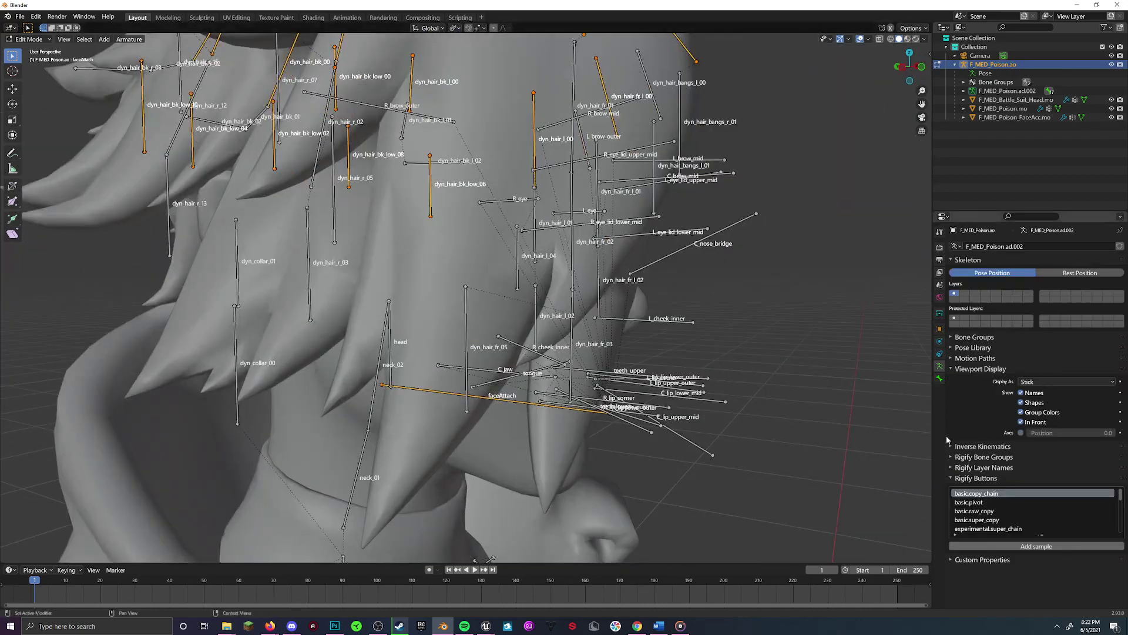
Parent the selected hair bones to the head with Keep Offset and leave Edit Mode
{"action": "key", "text": "ctrl+p"}
{"action": "left_click", "coordinate": [573, 348]}
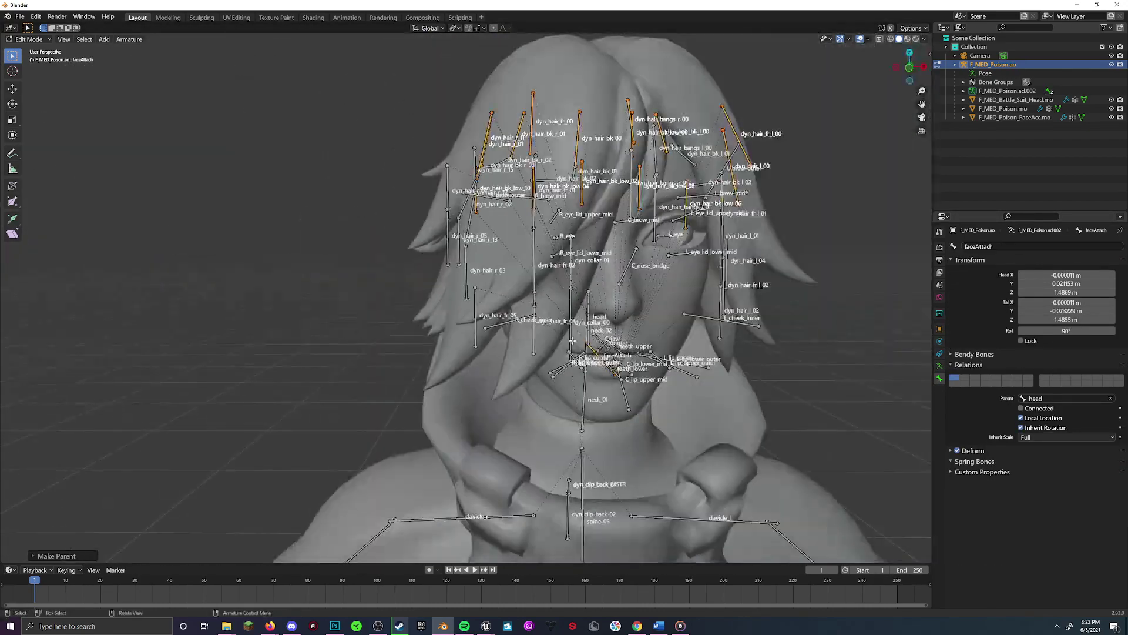
{"action": "key", "text": "Tab"}
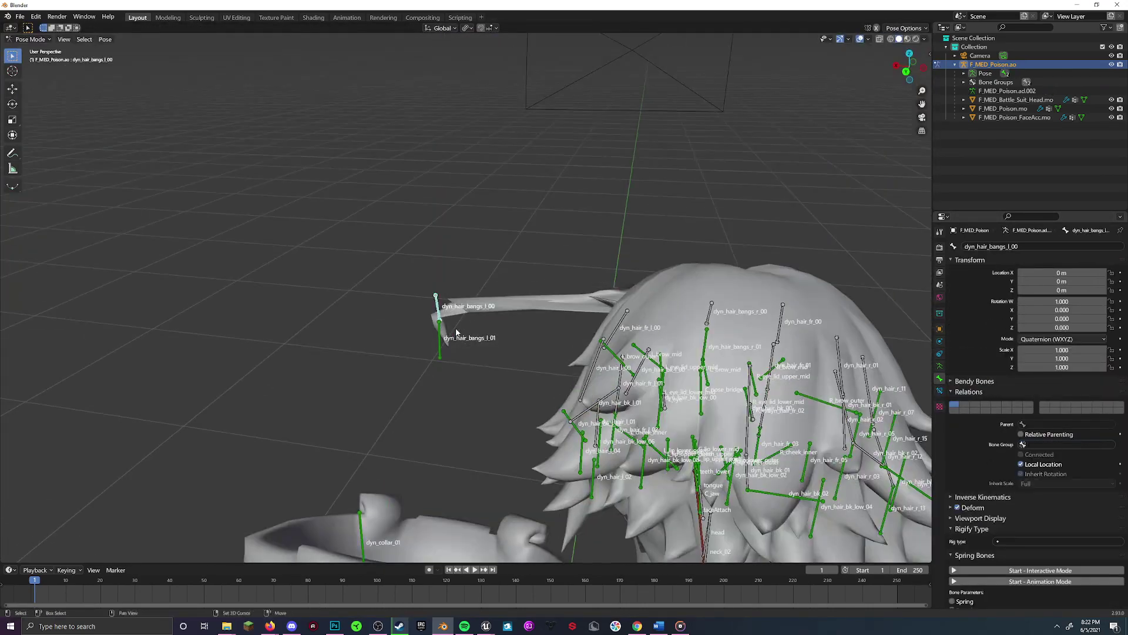
{"action": "middle_click_drag", "start_coordinate": [456, 332], "coordinate": [25, 361]}
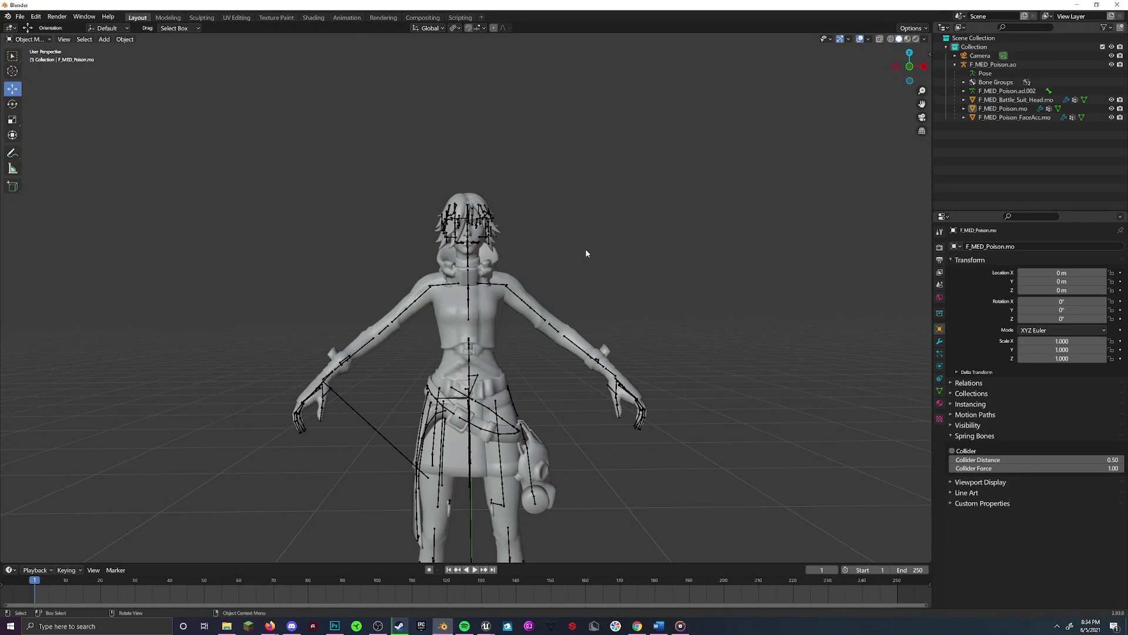
Switch to the Shading workspace showing the F_MED_Poison_Body material's node tree
{"action": "left_click", "coordinate": [313, 17]}
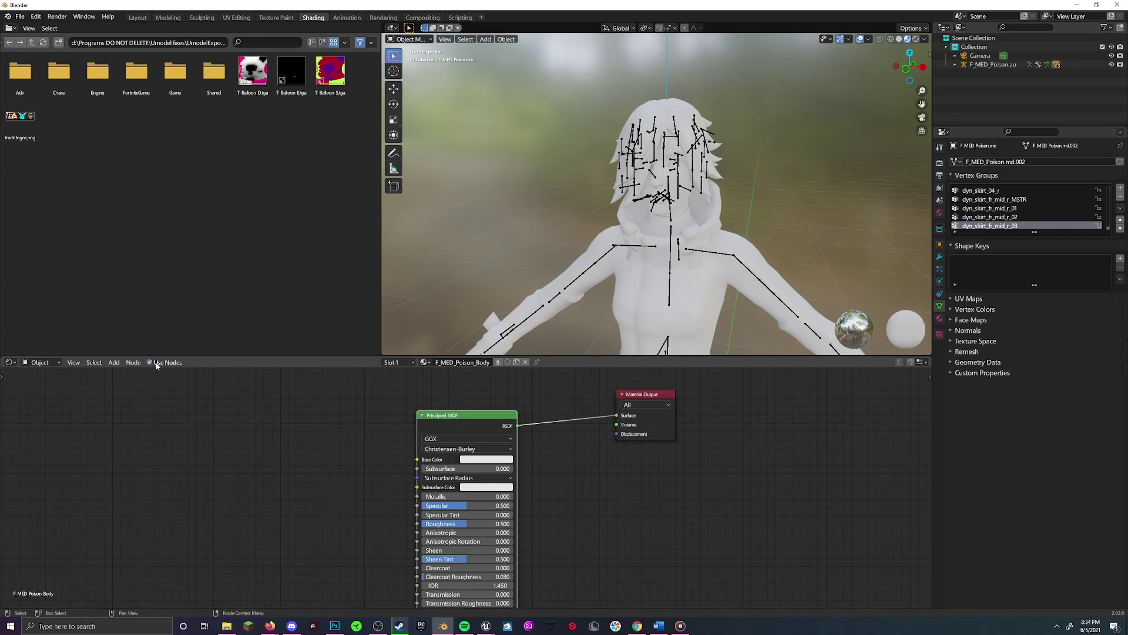
{"action": "left_click", "coordinate": [113, 364]}
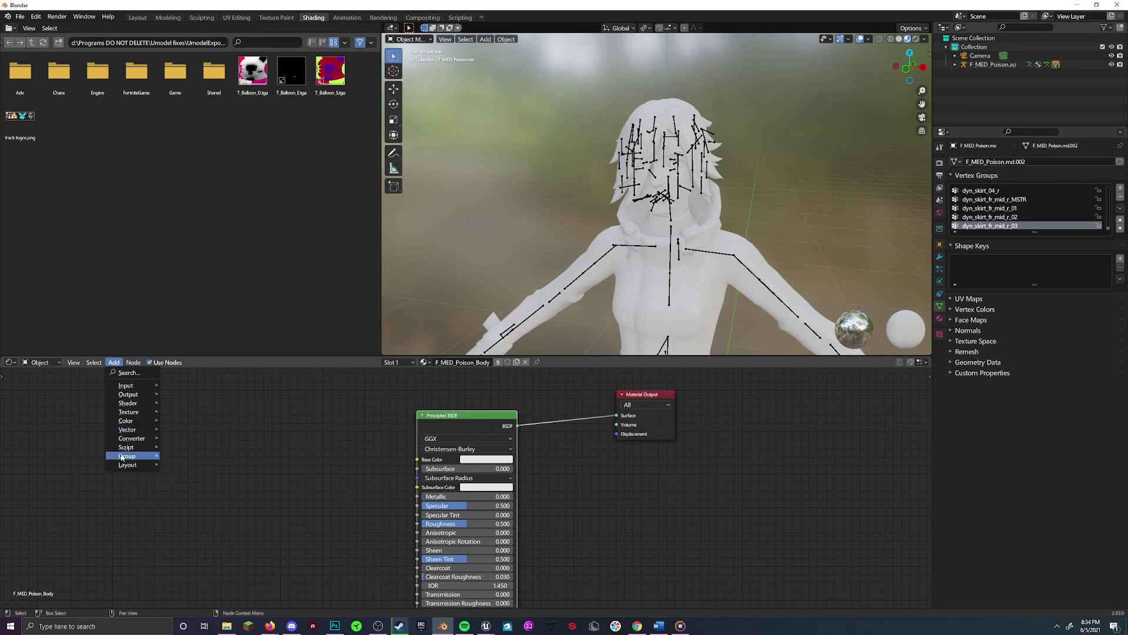
Append the Custom_FN_Shader_1.5_standard node group from FN_Standard_Shader_1.5.blend
{"action": "left_click", "coordinate": [220, 629]}
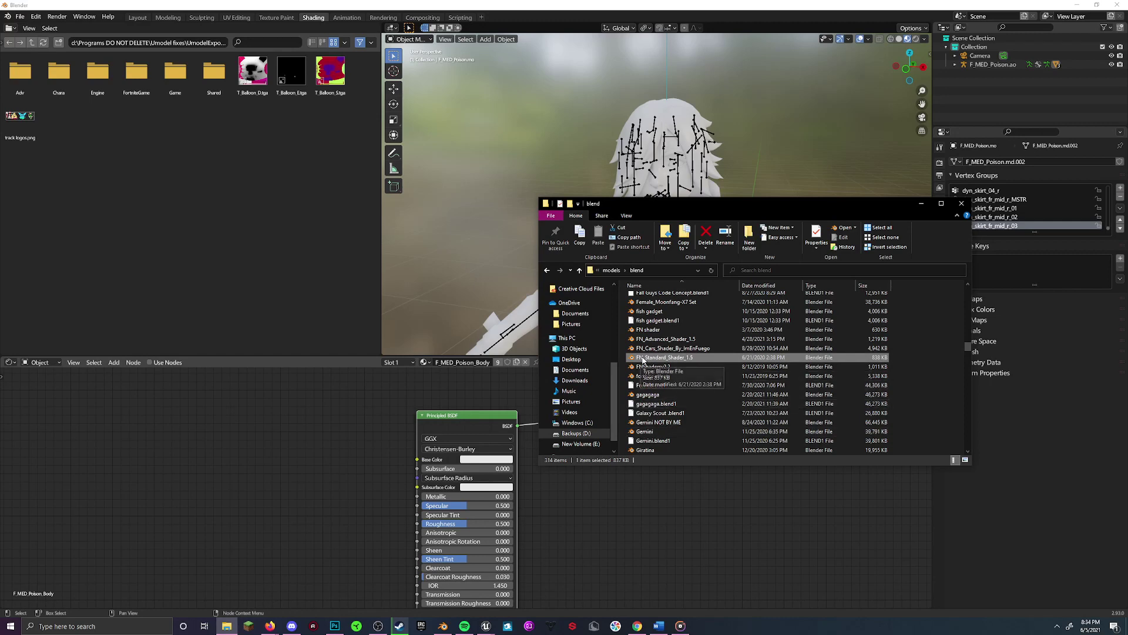
{"action": "left_click_drag", "start_coordinate": [318, 404], "coordinate": [317, 405]}
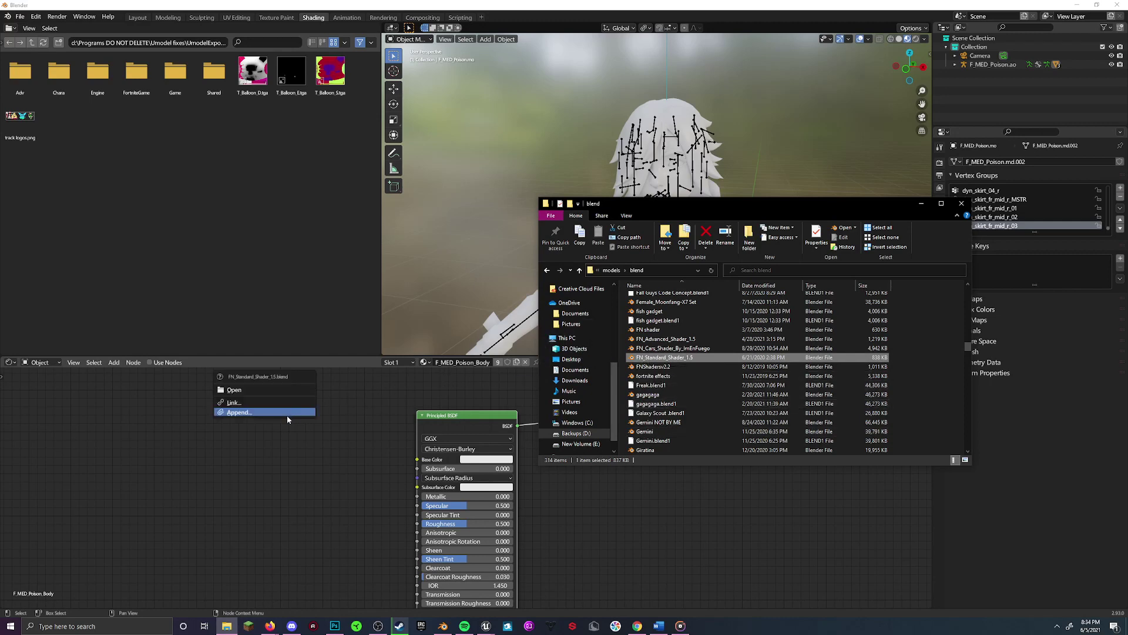
{"action": "left_click", "coordinate": [287, 414]}
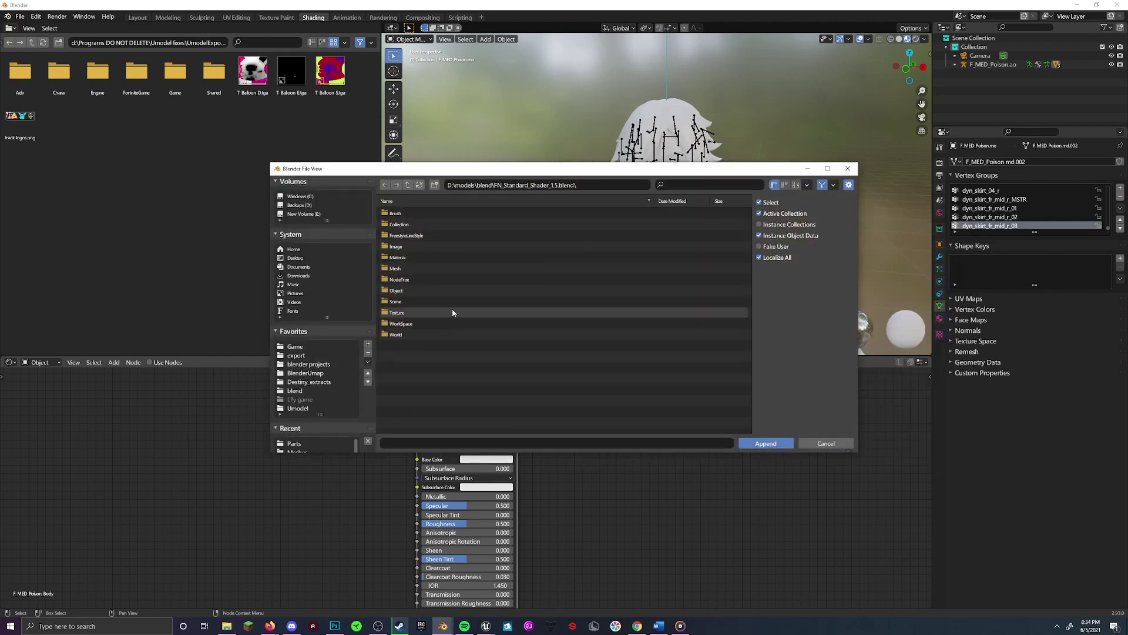
{"action": "double_click", "coordinate": [443, 279]}
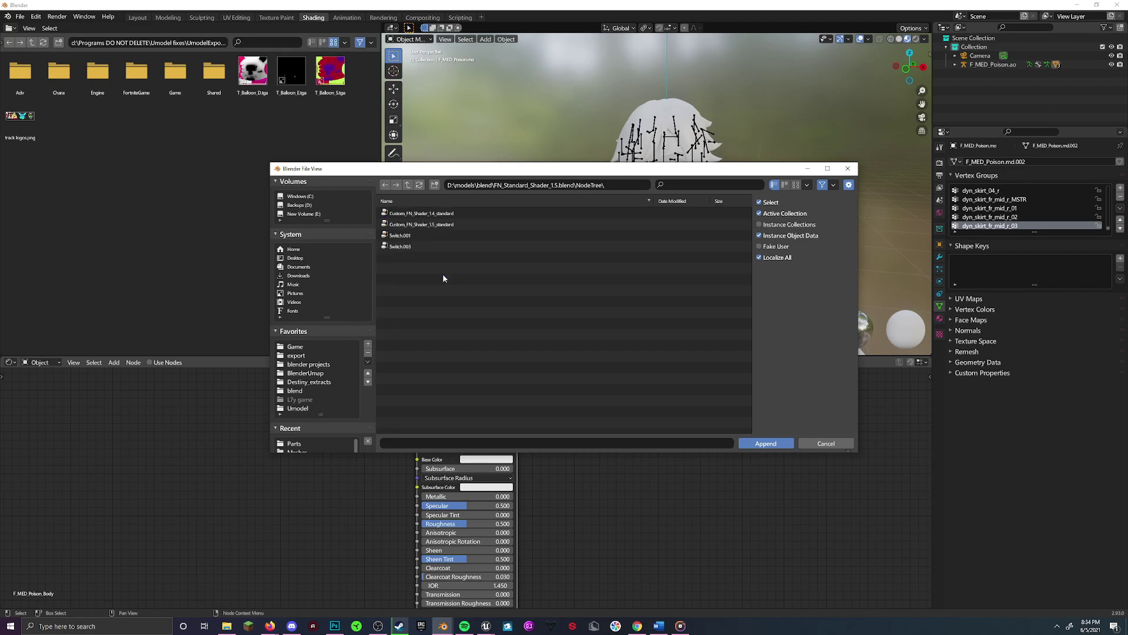
{"action": "double_click", "coordinate": [603, 227]}
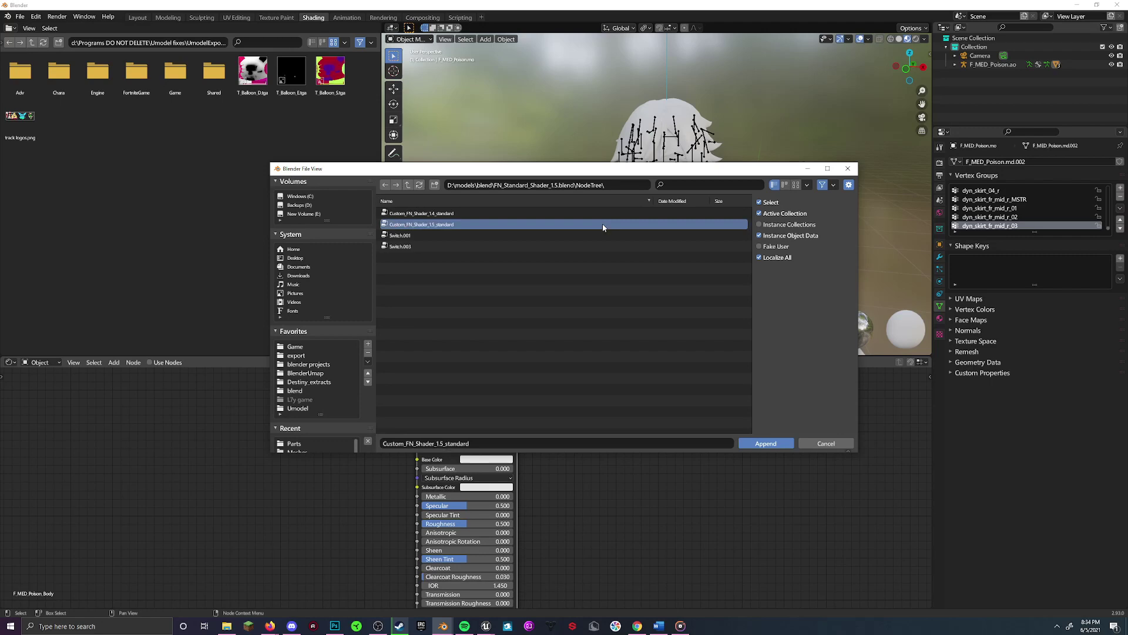
Add the shader group, wire its BSDF to Material Output Surface, and delete Principled BSDF
{"action": "left_click", "coordinate": [113, 362]}
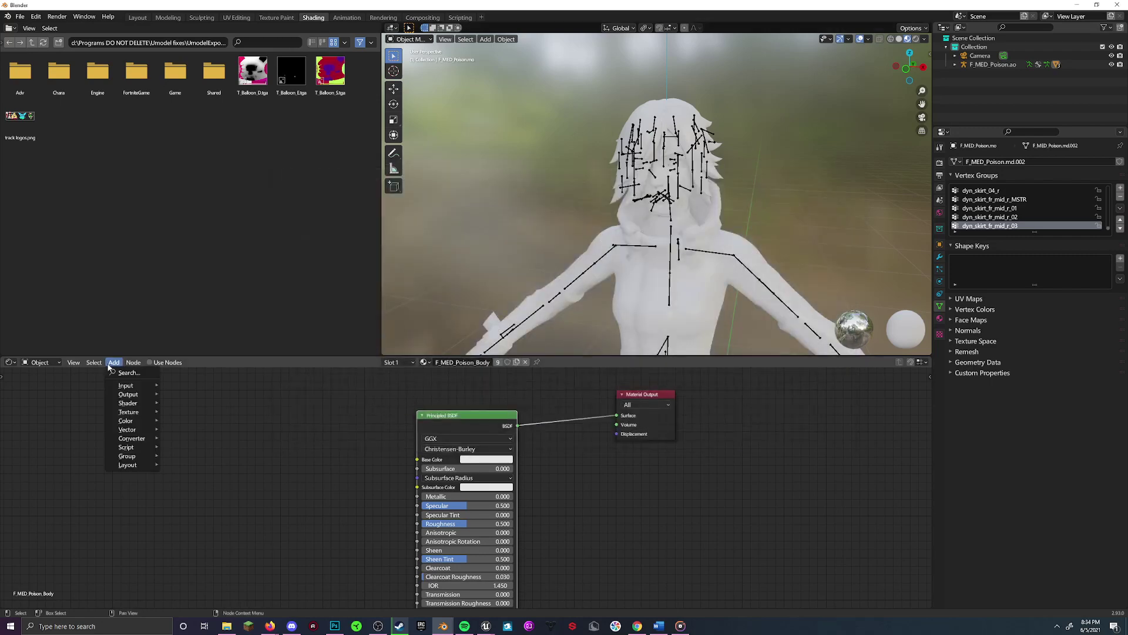
{"action": "mouse_move", "coordinate": [133, 462]}
{"action": "left_click", "coordinate": [205, 506]}
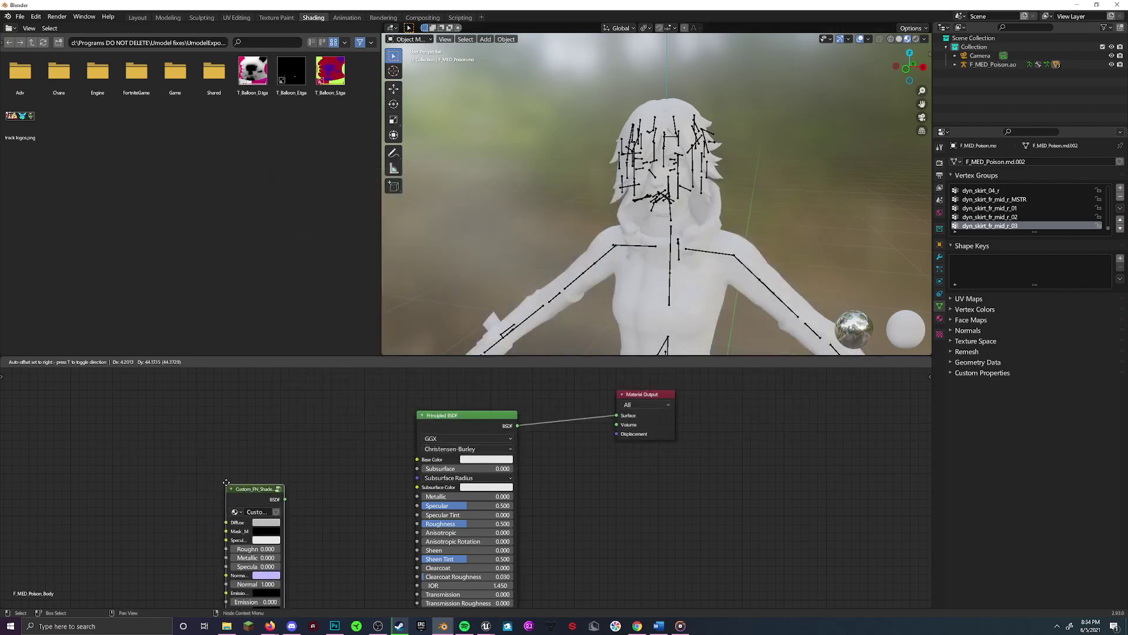
{"action": "left_click", "coordinate": [301, 412]}
{"action": "mouse_move", "coordinate": [355, 429]}
{"action": "left_mouse_down"}
{"action": "mouse_move", "coordinate": [623, 416]}
{"action": "mouse_move", "coordinate": [456, 411]}
{"action": "mouse_move", "coordinate": [469, 413]}
{"action": "left_mouse_up"}
{"action": "left_click", "coordinate": [470, 416]}
{"action": "key", "text": "x"}
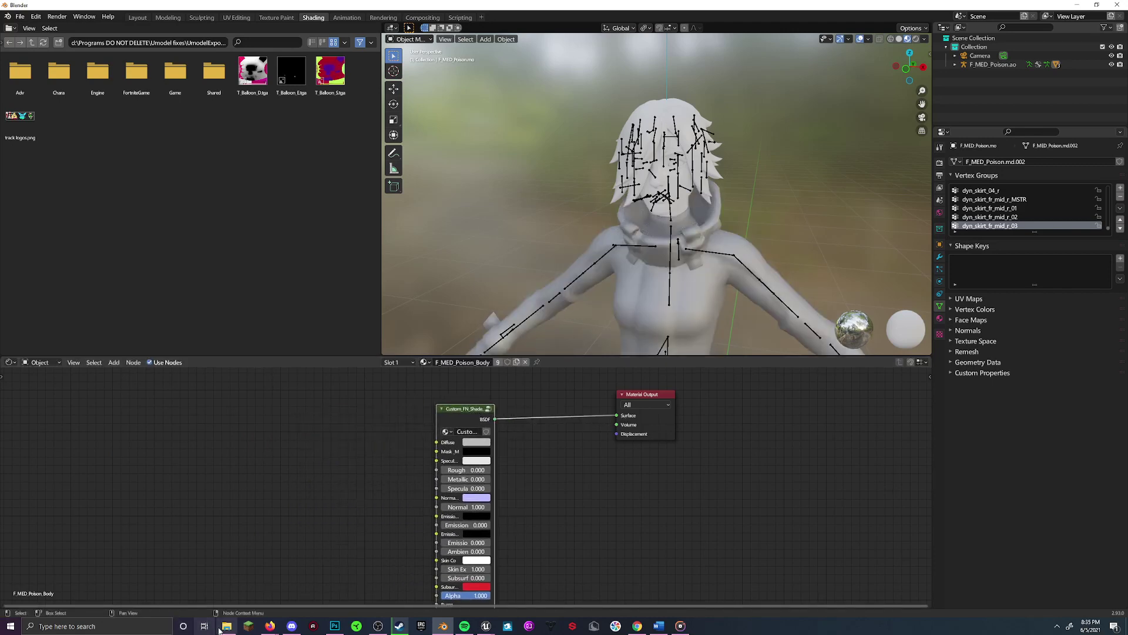
{"action": "left_click", "coordinate": [225, 626]}
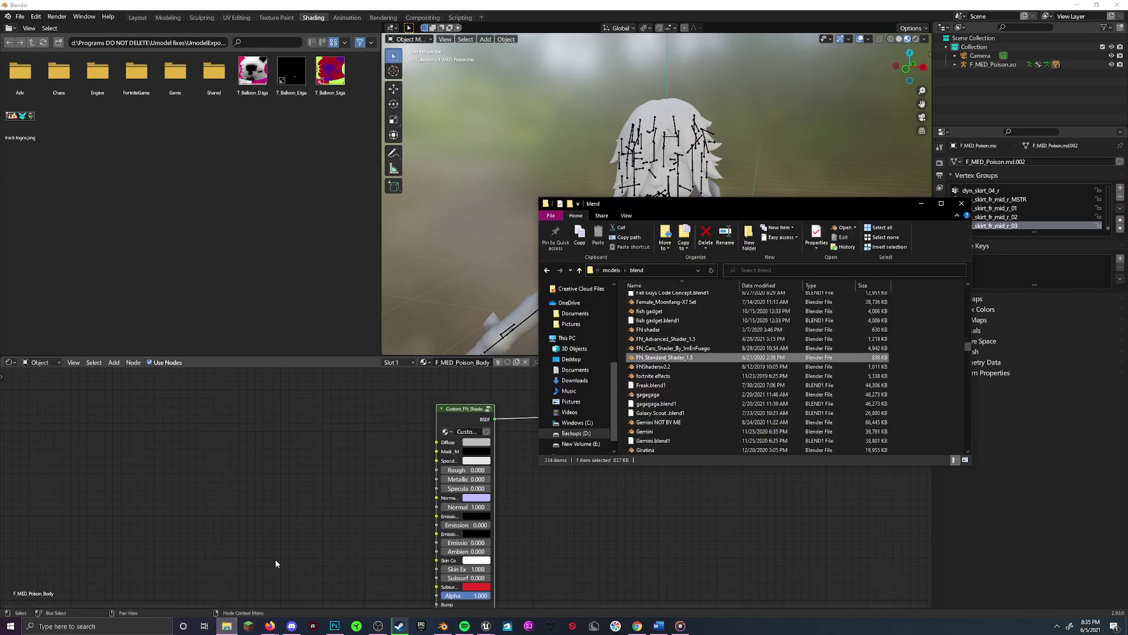
Browse the exported assets down to the F_MED_Poison Textures folder
{"action": "left_click", "coordinate": [223, 627]}
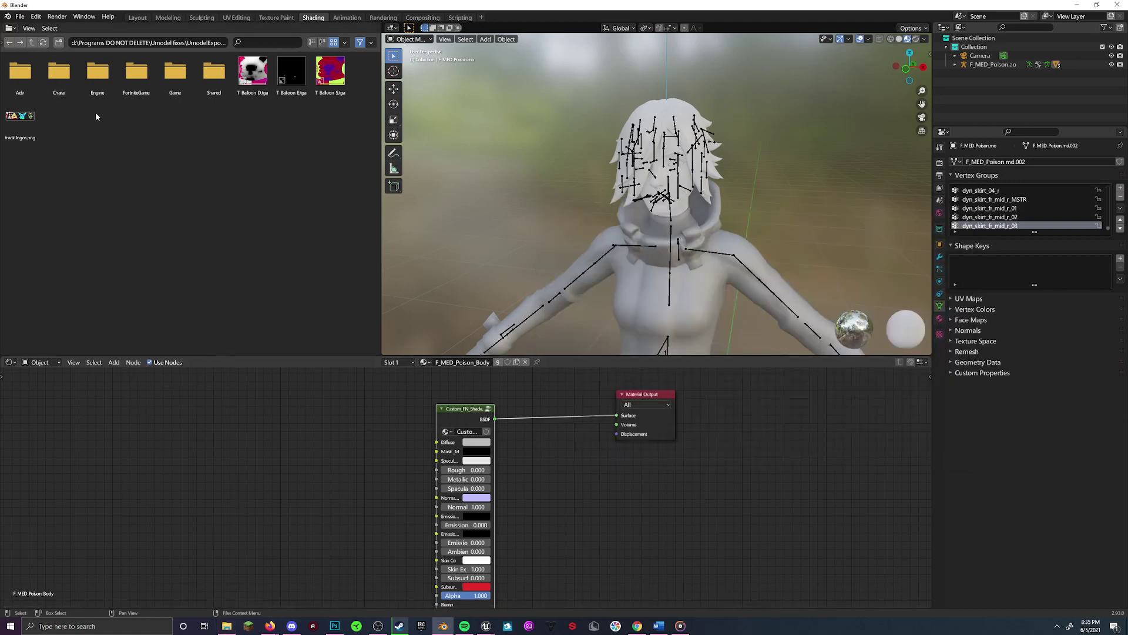
{"action": "double_click", "coordinate": [175, 74]}
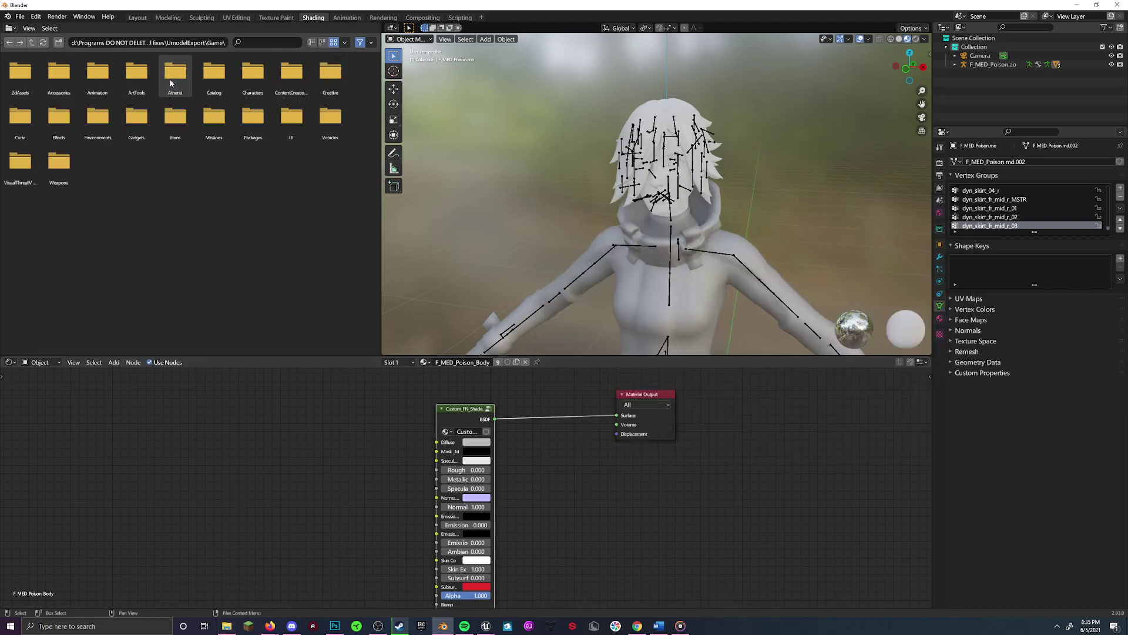
{"action": "double_click", "coordinate": [256, 81]}
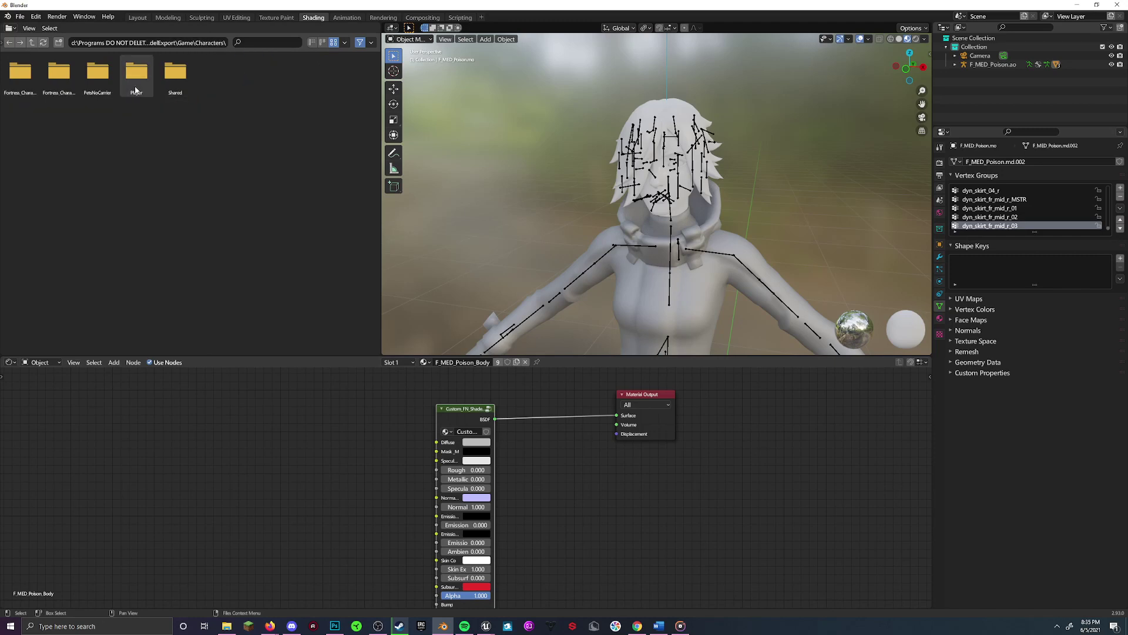
{"action": "double_click", "coordinate": [140, 83]}
{"action": "double_click", "coordinate": [66, 84]}
{"action": "double_click", "coordinate": [65, 83]}
{"action": "left_click", "coordinate": [28, 84]}
{"action": "double_click", "coordinate": [28, 87]}
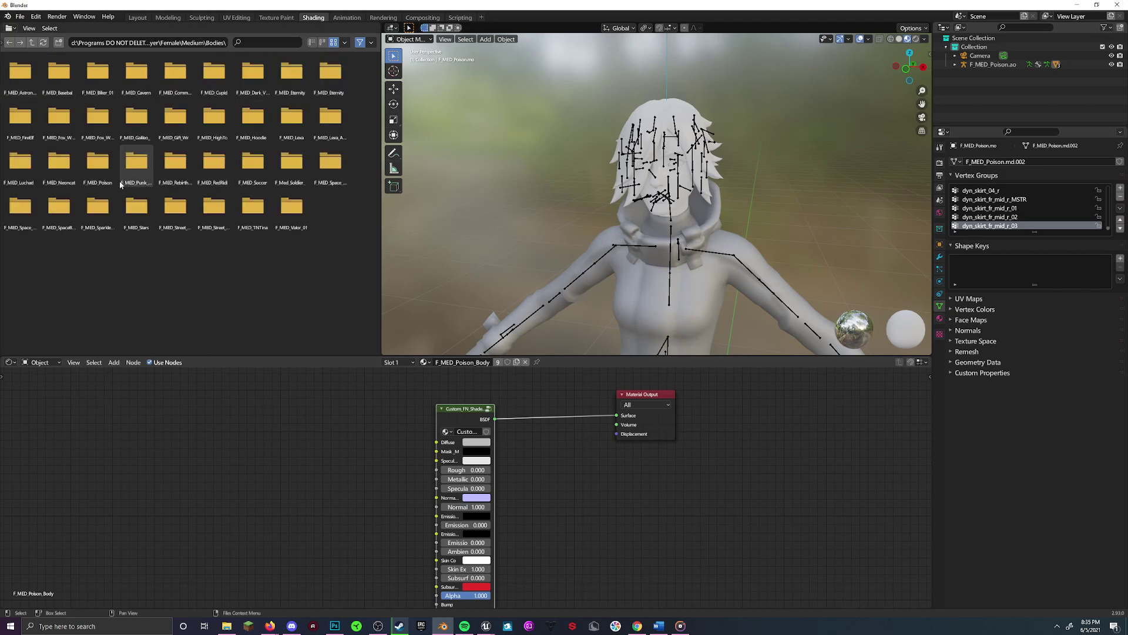
{"action": "double_click", "coordinate": [59, 161]}
{"action": "left_click", "coordinate": [100, 72]}
{"action": "double_click", "coordinate": [99, 72]}
Drop the body diffuse, FX, M, normal and S textures into the node editor
{"action": "left_click_drag", "start_coordinate": [20, 72], "coordinate": [115, 418]}
{"action": "left_click_drag", "start_coordinate": [103, 89], "coordinate": [47, 476]}
{"action": "left_click_drag", "start_coordinate": [175, 72], "coordinate": [184, 539]}
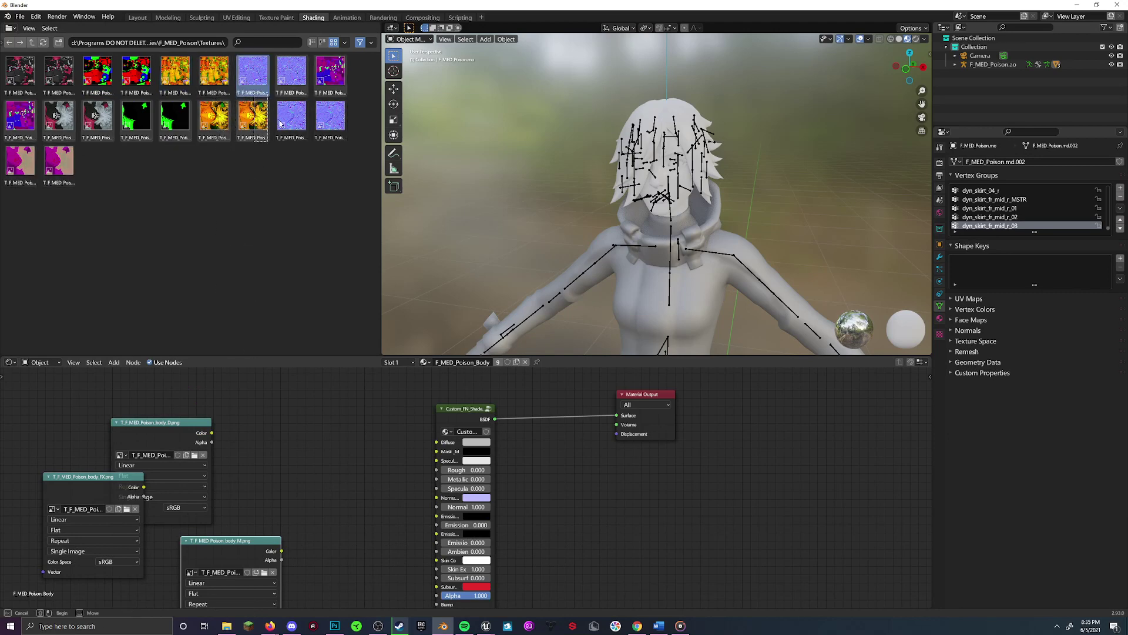
{"action": "left_click_drag", "start_coordinate": [253, 72], "coordinate": [241, 484]}
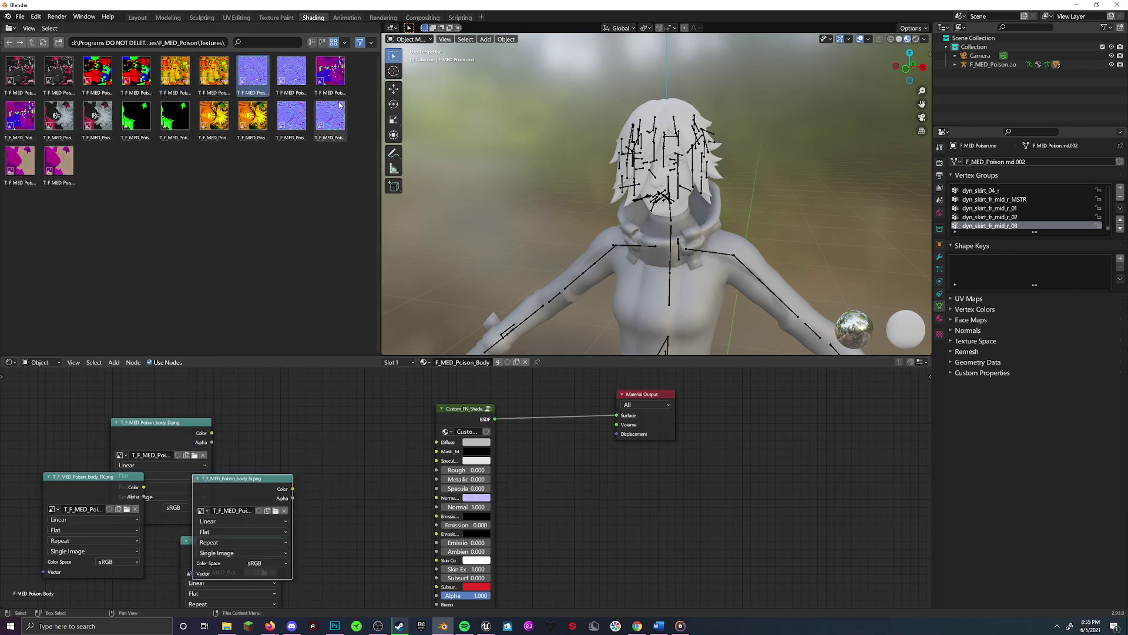
{"action": "left_click_drag", "start_coordinate": [331, 71], "coordinate": [201, 508]}
Connect diffuse to Diffuse, normal map to Normal, S to the shader, and M to Mask_M
{"action": "left_click_drag", "start_coordinate": [210, 433], "coordinate": [255, 434]}
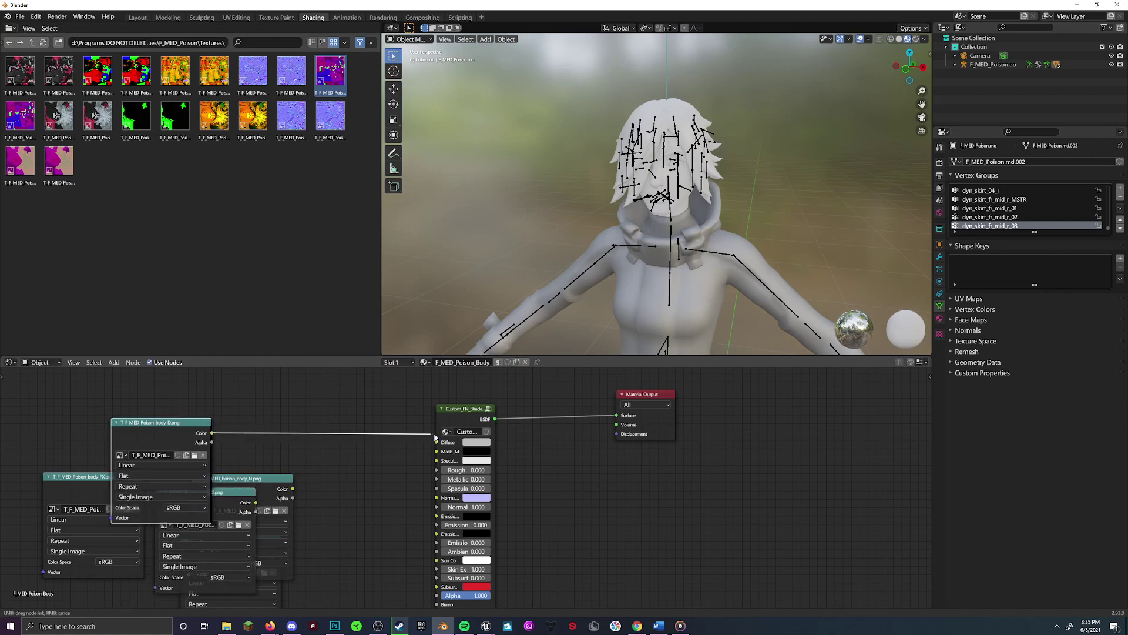
{"action": "left_click_drag", "start_coordinate": [434, 437], "coordinate": [436, 442]}
{"action": "left_click_drag", "start_coordinate": [180, 427], "coordinate": [268, 369]}
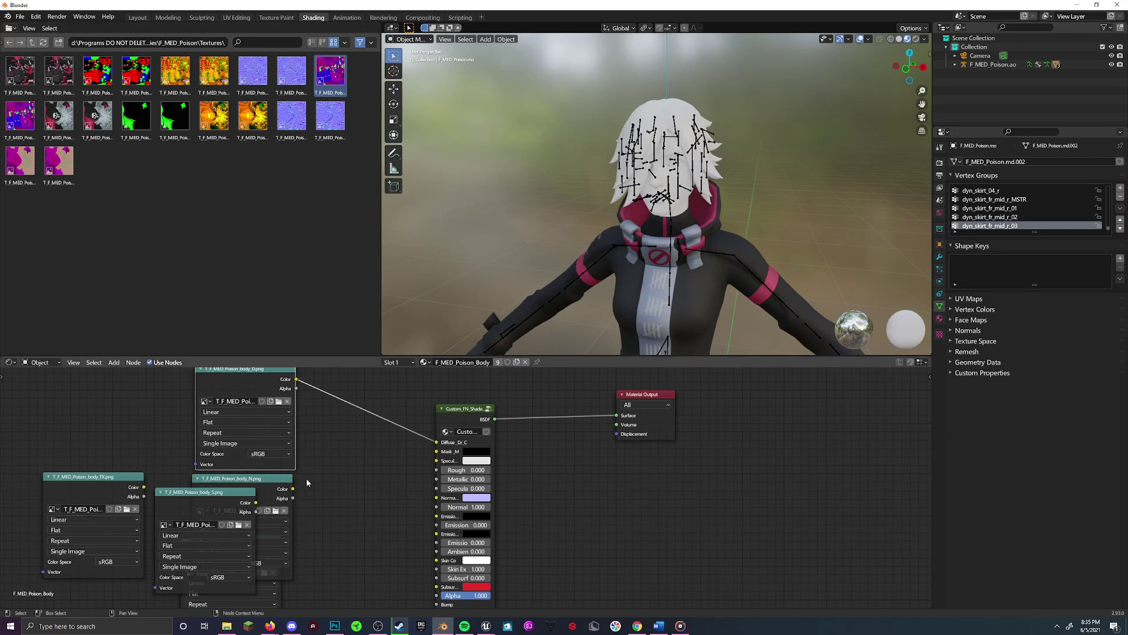
{"action": "left_click_drag", "start_coordinate": [292, 489], "coordinate": [303, 489]}
{"action": "left_click_drag", "start_coordinate": [437, 498], "coordinate": [436, 499]}
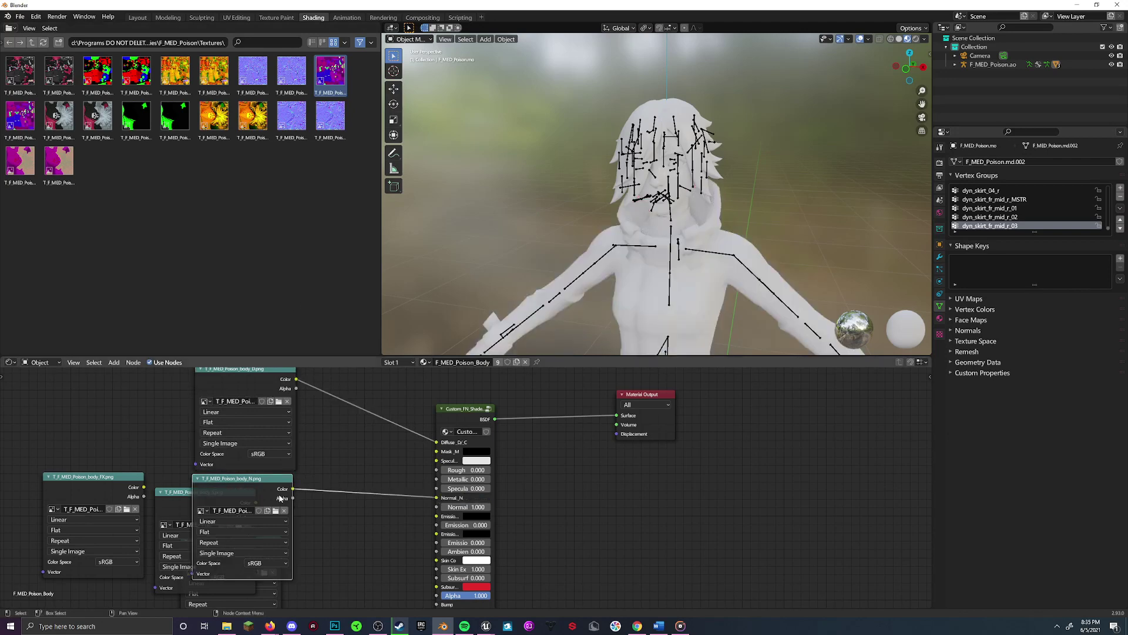
{"action": "left_click_drag", "start_coordinate": [266, 488], "coordinate": [327, 528]}
{"action": "left_click_drag", "start_coordinate": [256, 502], "coordinate": [437, 461]}
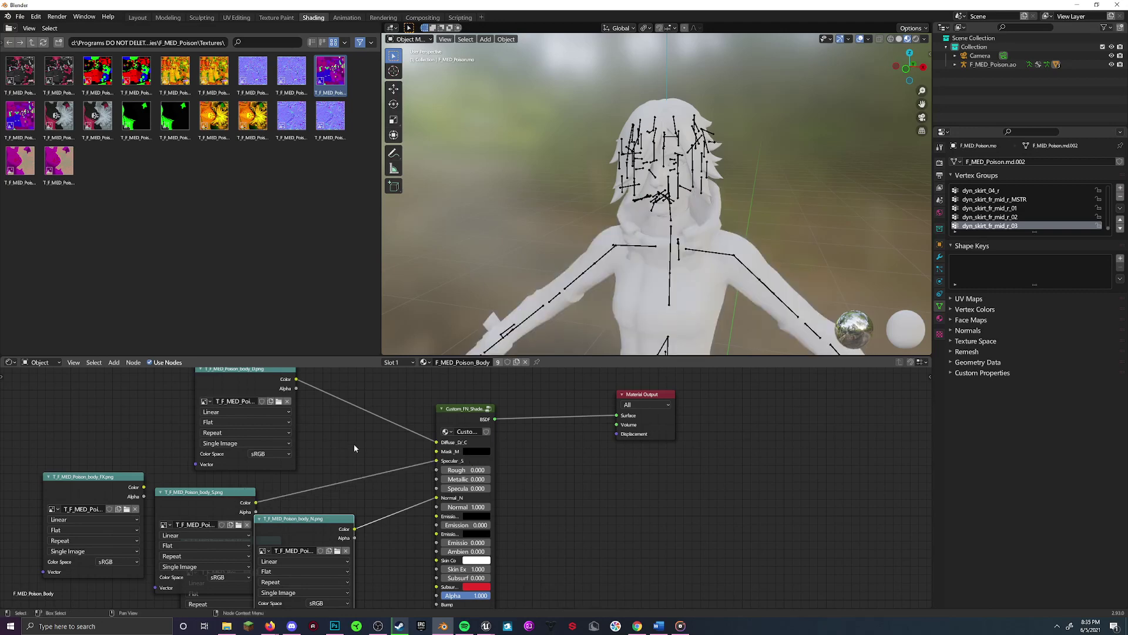
{"action": "left_click_drag", "start_coordinate": [218, 500], "coordinate": [311, 422]}
{"action": "middle_click_drag", "start_coordinate": [311, 467], "coordinate": [356, 419]}
{"action": "left_click_drag", "start_coordinate": [245, 506], "coordinate": [201, 514]}
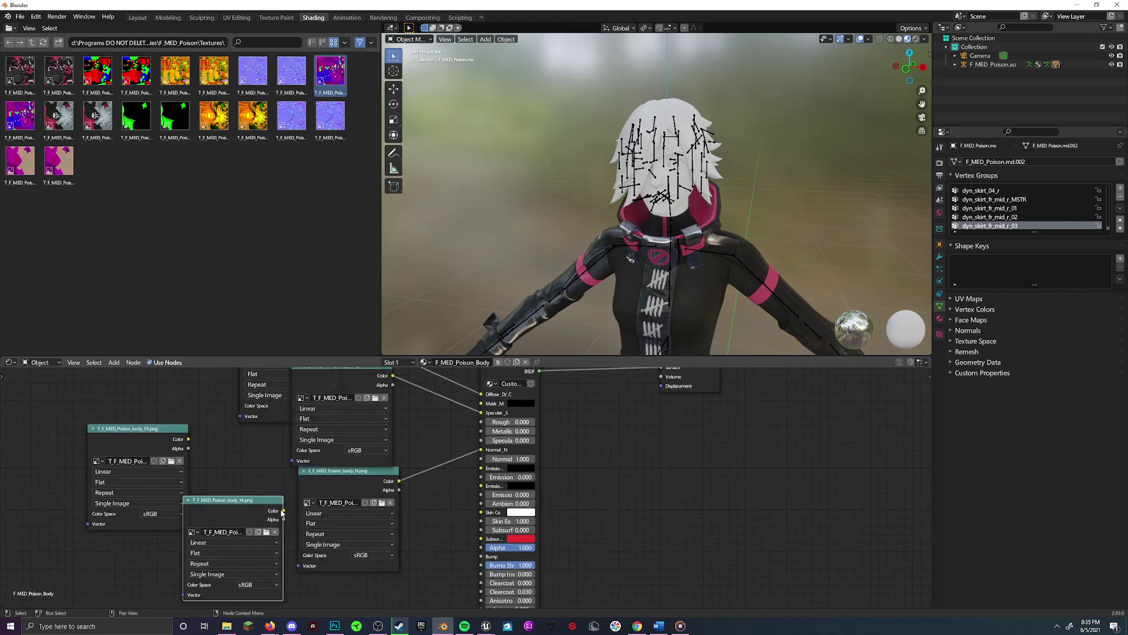
{"action": "left_click_drag", "start_coordinate": [284, 512], "coordinate": [494, 401]}
Set the S texture and normal map colour spaces to Non-Color
{"action": "left_click", "coordinate": [356, 531]}
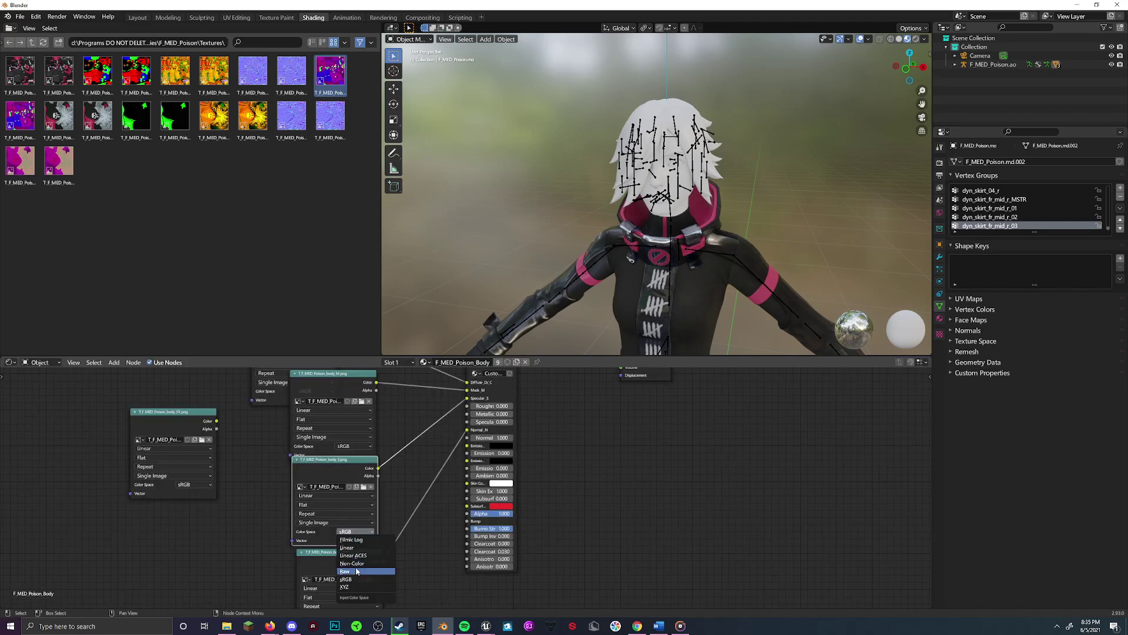
{"action": "left_click", "coordinate": [355, 563]}
{"action": "scroll", "coordinate": [363, 556], "scroll_direction": "down", "scroll_amount": 3, "text": "shift"}
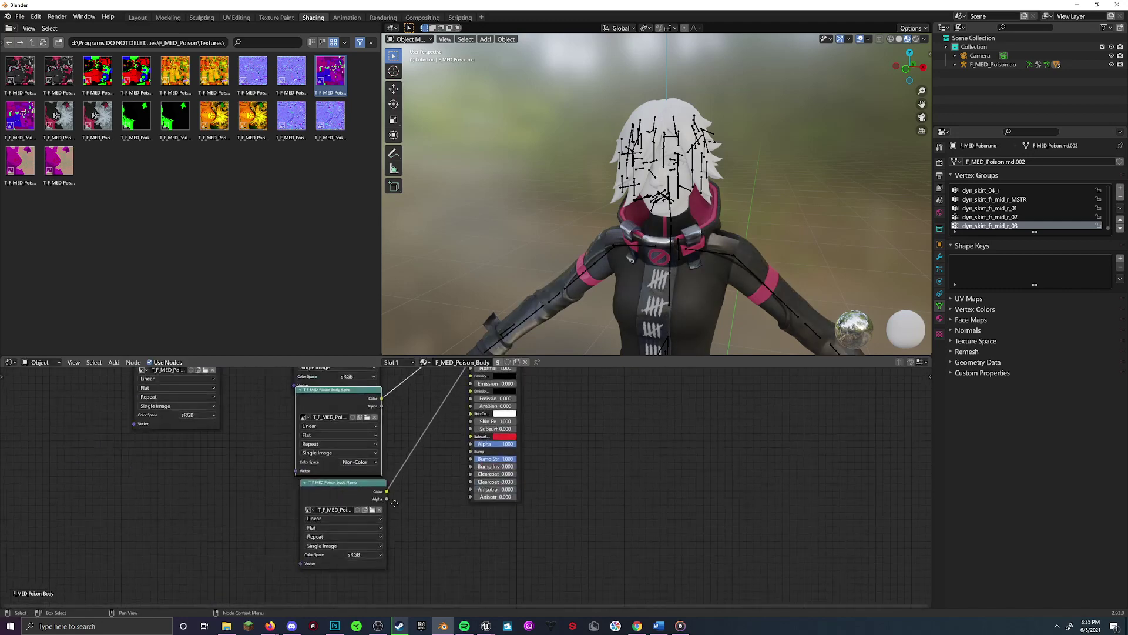
{"action": "left_click", "coordinate": [366, 555]}
{"action": "left_click", "coordinate": [368, 524]}
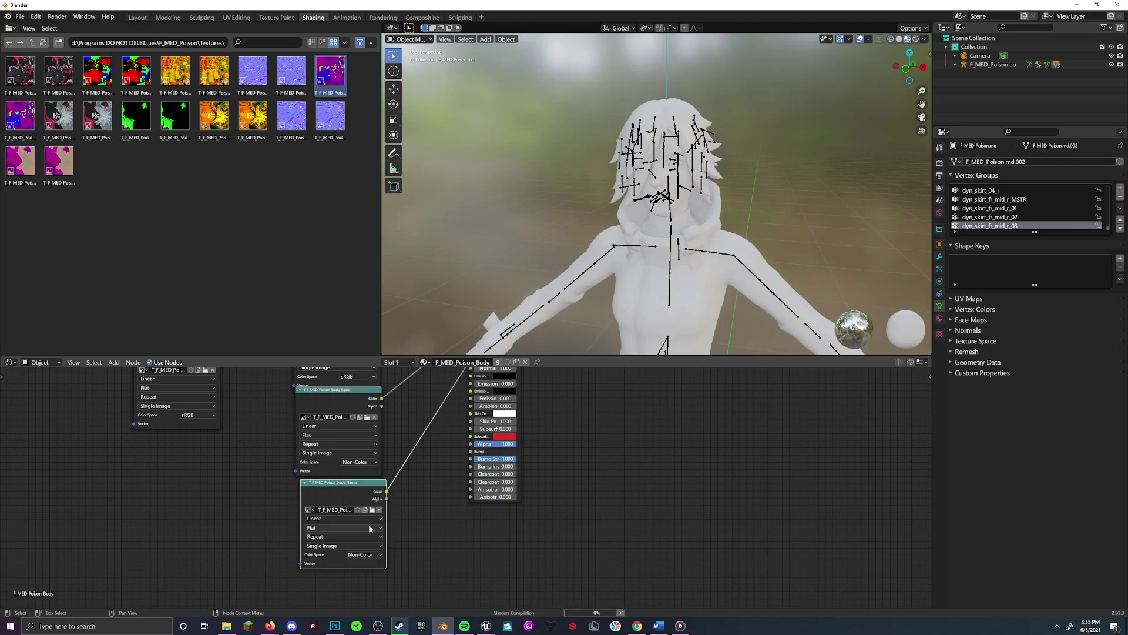
{"action": "scroll", "coordinate": [382, 508], "scroll_direction": "up", "scroll_amount": 3, "text": "shift"}
{"action": "scroll", "coordinate": [399, 495], "scroll_direction": "up", "scroll_amount": 2}
{"action": "middle_click_drag", "start_coordinate": [405, 461], "coordinate": [424, 572]}
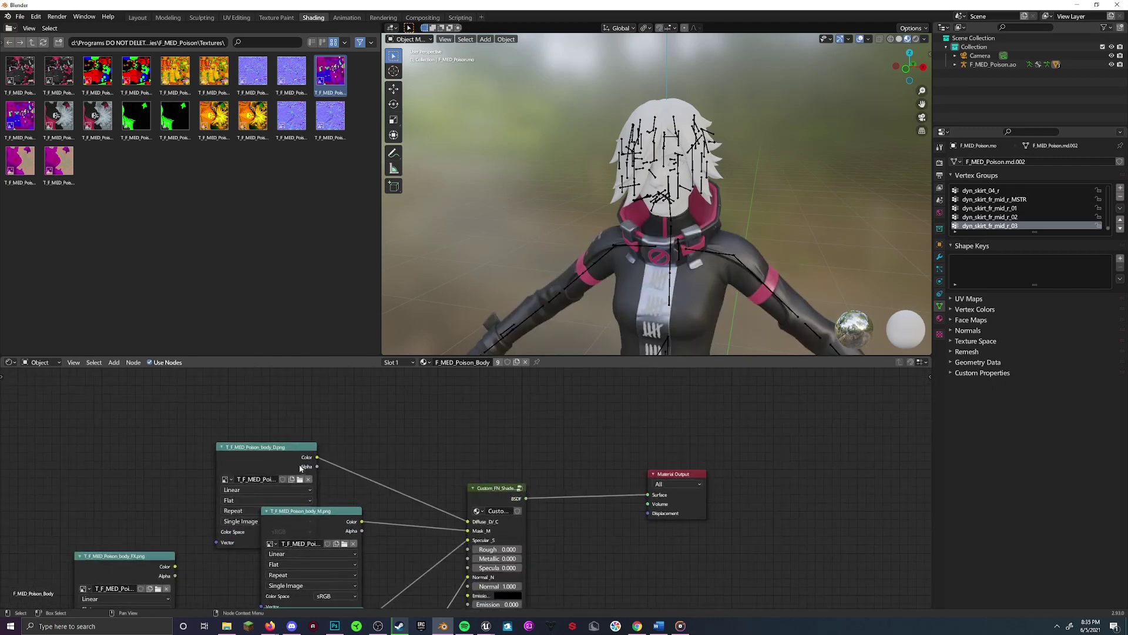
{"action": "left_click_drag", "start_coordinate": [303, 468], "coordinate": [357, 424]}
{"action": "scroll", "coordinate": [356, 446], "scroll_direction": "down", "scroll_amount": 4, "text": "shift"}
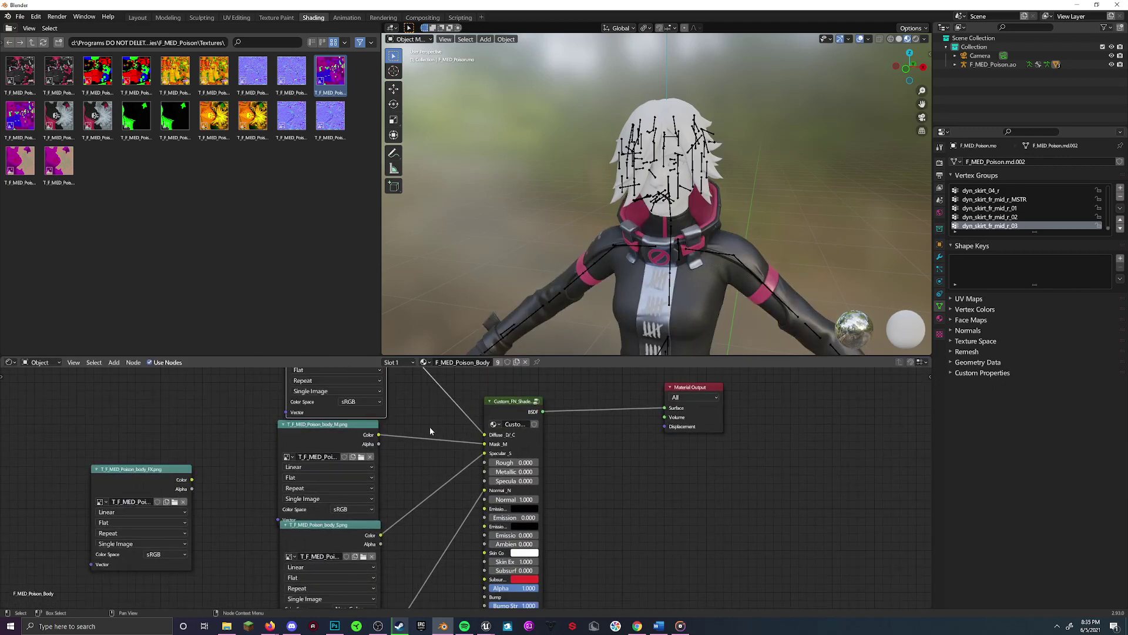
Raise the shader's Subsurf value to 0.010
{"action": "middle_click_drag", "start_coordinate": [607, 301], "coordinate": [666, 271]}
{"action": "middle_click_drag", "start_coordinate": [514, 562], "coordinate": [500, 511]}
{"action": "left_click_drag", "start_coordinate": [501, 519], "coordinate": [503, 519]}
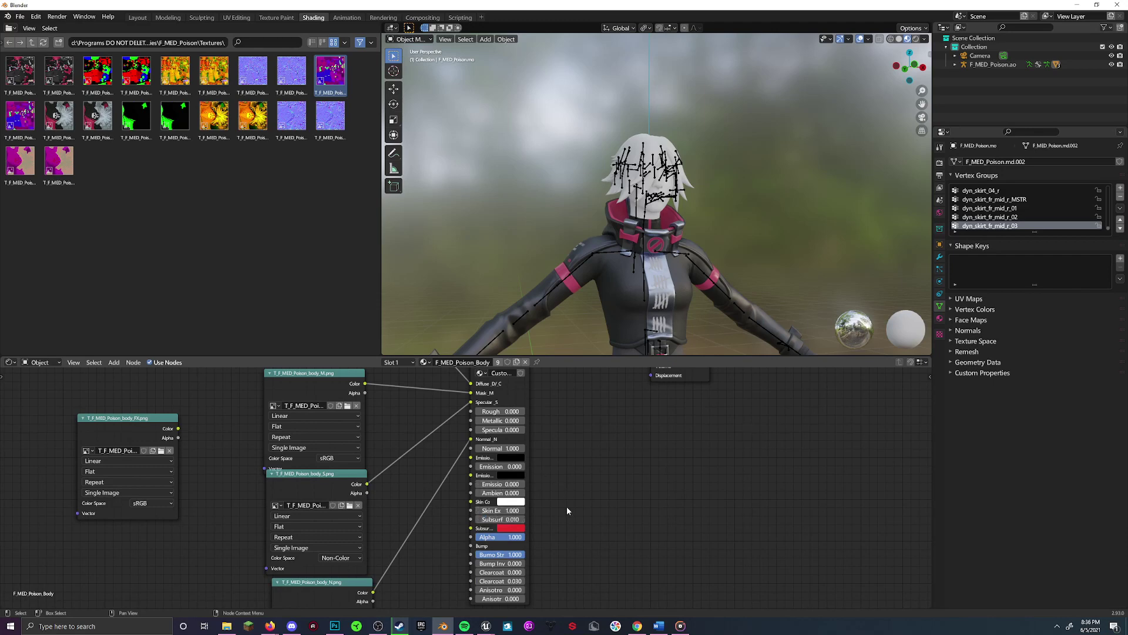
Select the FaceAcc hair accessory object to show its material
{"action": "middle_click_drag", "start_coordinate": [572, 472], "coordinate": [578, 493]}
{"action": "scroll", "coordinate": [574, 494], "scroll_direction": "up", "scroll_amount": 2}
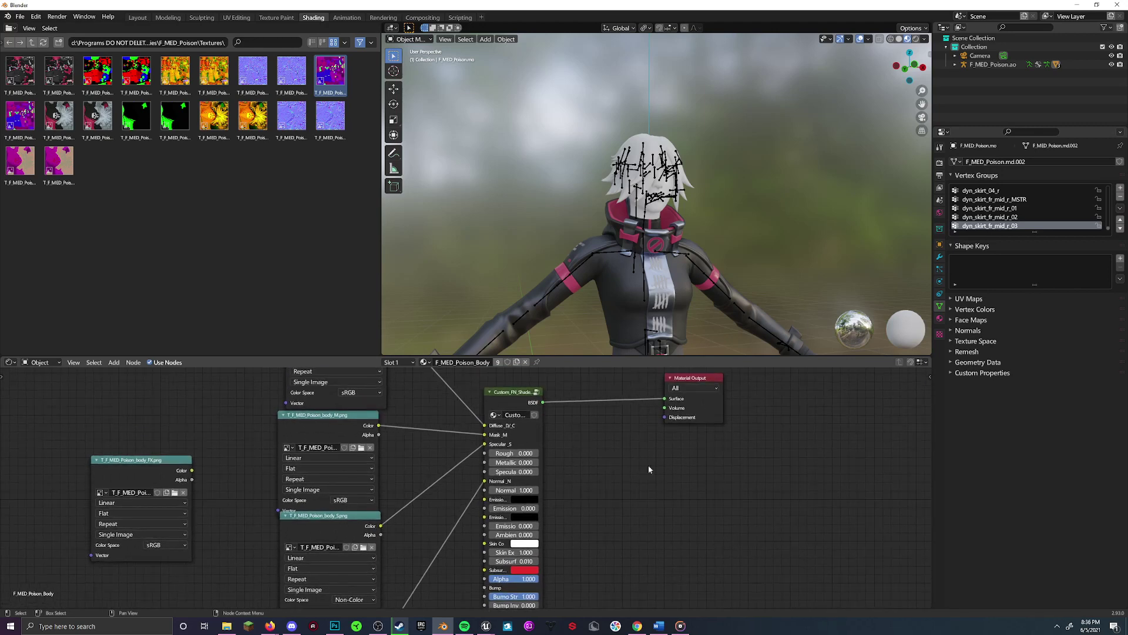
{"action": "middle_click_drag", "start_coordinate": [615, 310], "coordinate": [586, 333]}
Give the hair material a Custom_FN_Shader group in place of Principled BSDF, wired to the output
{"action": "scroll", "coordinate": [652, 194], "scroll_direction": "up", "scroll_amount": 2}
{"action": "left_click", "coordinate": [654, 133]}
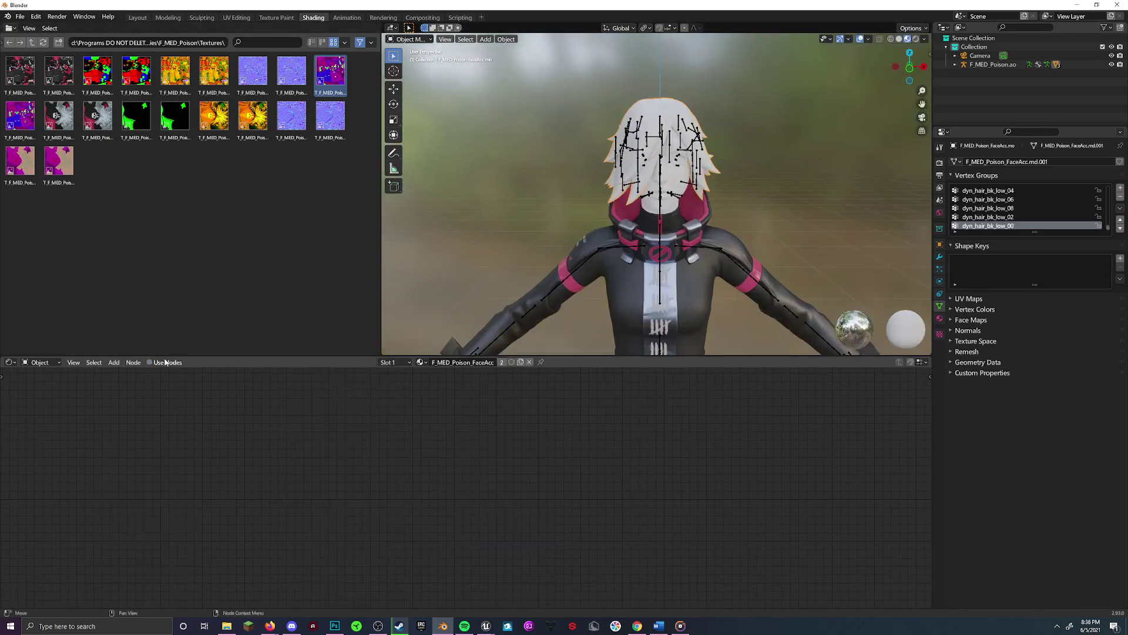
{"action": "left_click", "coordinate": [150, 362]}
{"action": "left_click", "coordinate": [114, 362]}
{"action": "left_click", "coordinate": [217, 482]}
{"action": "key", "text": "x"}
{"action": "left_click_drag", "start_coordinate": [585, 398], "coordinate": [664, 398]}
Bring the hair D, S, M, N and FX textures into the node graph
{"action": "left_click_drag", "start_coordinate": [64, 128], "coordinate": [165, 452]}
{"action": "left_click_drag", "start_coordinate": [137, 119], "coordinate": [55, 483]}
{"action": "left_click_drag", "start_coordinate": [214, 119], "coordinate": [213, 518]}
{"action": "left_click_drag", "start_coordinate": [291, 119], "coordinate": [234, 537]}
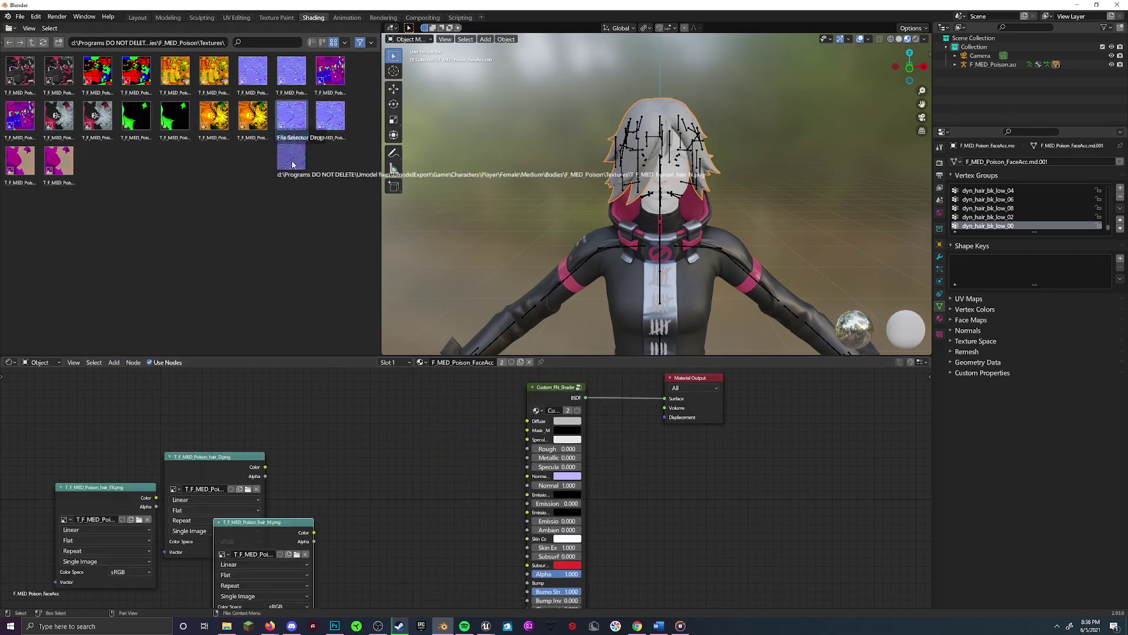
{"action": "left_click_drag", "start_coordinate": [213, 456], "coordinate": [305, 396]}
Connect the hair D texture to Diffuse and S to Specular, tidying the nodes
{"action": "left_click_drag", "start_coordinate": [359, 407], "coordinate": [527, 421]}
{"action": "left_click_drag", "start_coordinate": [20, 163], "coordinate": [182, 501]}
{"action": "left_click_drag", "start_coordinate": [283, 515], "coordinate": [527, 440]}
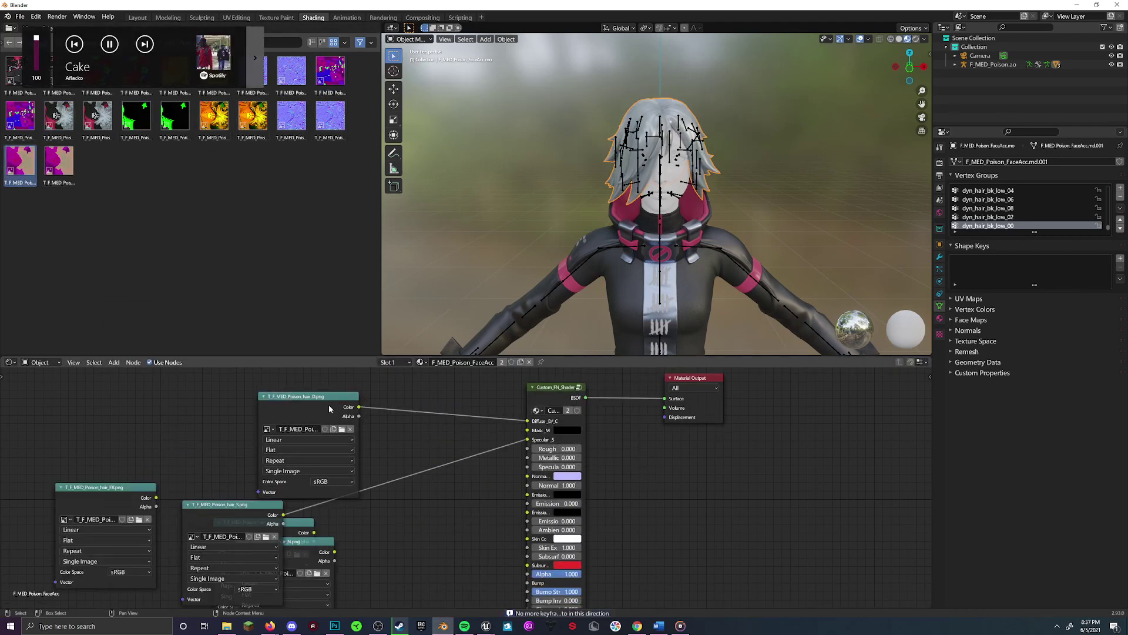
{"action": "left_click_drag", "start_coordinate": [320, 400], "coordinate": [288, 353]}
{"action": "left_click_drag", "start_coordinate": [235, 505], "coordinate": [269, 448]}
{"action": "left_click_drag", "start_coordinate": [299, 541], "coordinate": [312, 579]}
{"action": "middle_click_drag", "start_coordinate": [312, 579], "coordinate": [373, 530]}
Connect hair M to Mask_M and N to Normal_N, and set the S texture to Non-Color
{"action": "left_click", "coordinate": [273, 486]}
{"action": "left_click_drag", "start_coordinate": [276, 489], "coordinate": [270, 522]}
{"action": "left_click_drag", "start_coordinate": [328, 556], "coordinate": [548, 422]}
{"action": "left_click_drag", "start_coordinate": [282, 548], "coordinate": [185, 404]}
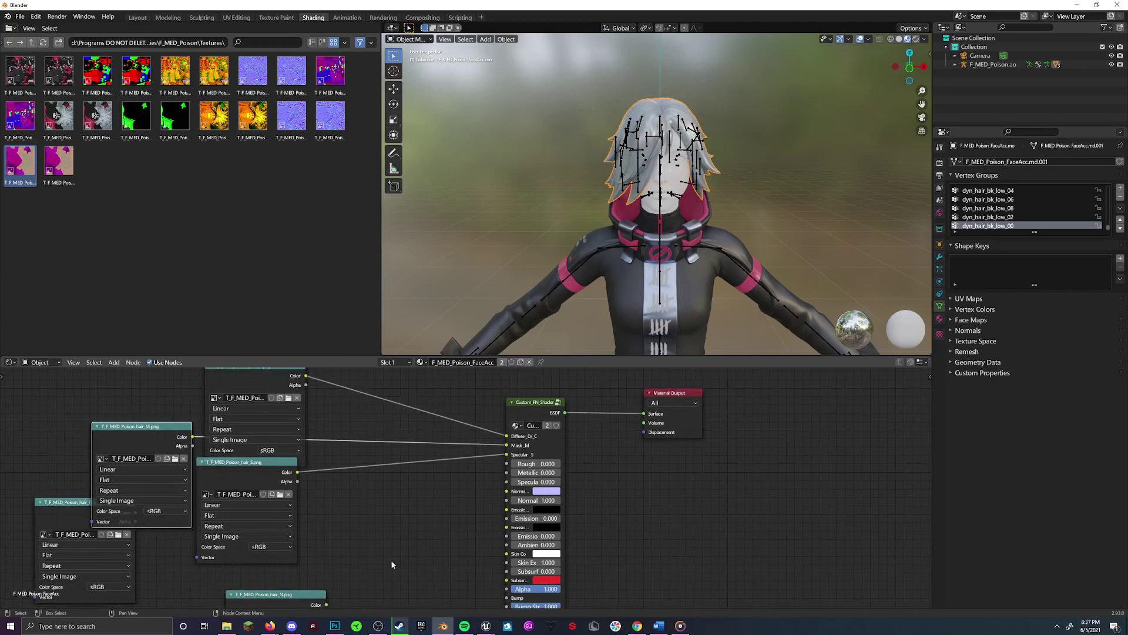
{"action": "middle_click_drag", "start_coordinate": [390, 564], "coordinate": [493, 484]}
{"action": "left_click_drag", "start_coordinate": [439, 518], "coordinate": [593, 421]}
{"action": "left_click", "coordinate": [392, 468]}
{"action": "left_click", "coordinate": [395, 503]}
{"action": "middle_click_drag", "start_coordinate": [517, 454], "coordinate": [486, 526]}
Select the head mesh and browse to the Poison head textures folder
{"action": "left_click", "coordinate": [658, 198]}
{"action": "triple_click", "coordinate": [31, 42]}
{"action": "double_click", "coordinate": [61, 79]}
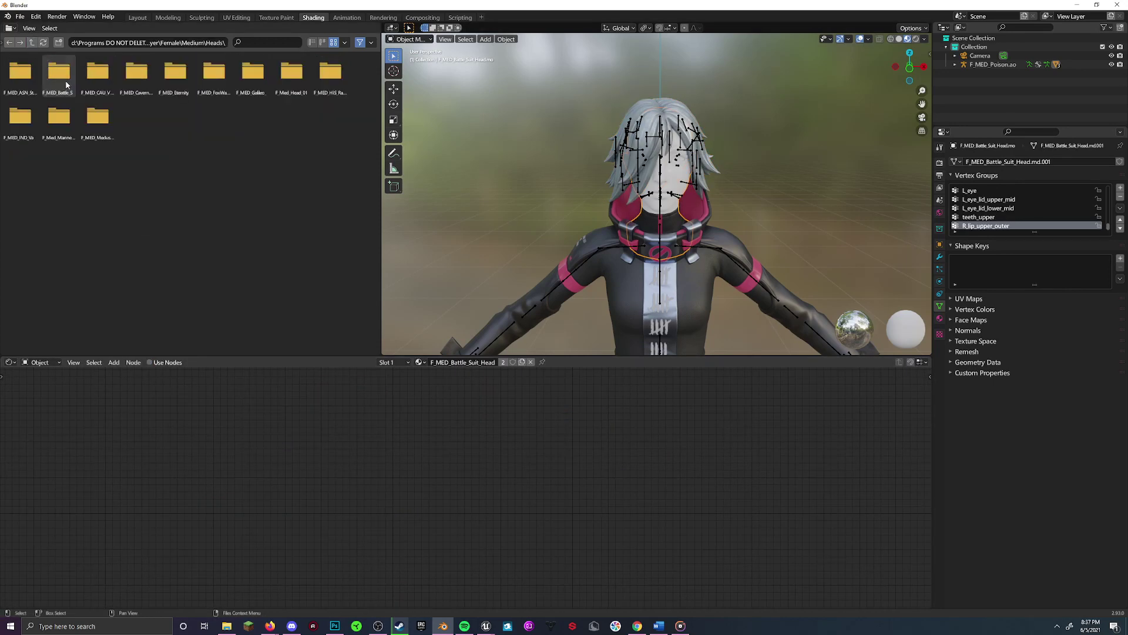
{"action": "double_click", "coordinate": [63, 82]}
{"action": "double_click", "coordinate": [60, 81]}
{"action": "double_click", "coordinate": [25, 77]}
{"action": "double_click", "coordinate": [23, 77]}
Give the head material a Custom_FN_Shader group wired to the output, deleting Principled BSDF
{"action": "left_click", "coordinate": [164, 363]}
{"action": "left_click", "coordinate": [113, 362]}
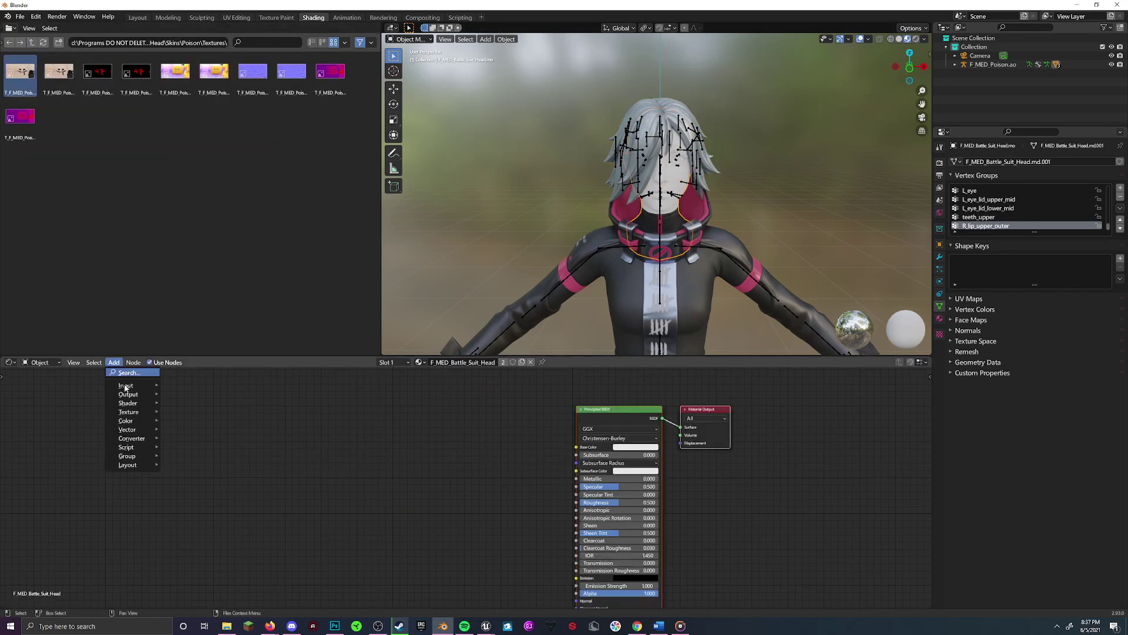
{"action": "left_click", "coordinate": [200, 482]}
{"action": "left_click", "coordinate": [451, 390]}
{"action": "left_click_drag", "start_coordinate": [501, 402], "coordinate": [680, 427]}
{"action": "left_click", "coordinate": [653, 407]}
{"action": "key", "text": "Delete"}
Bring the head D, FX and M textures into the node graph
{"action": "left_click_drag", "start_coordinate": [20, 73], "coordinate": [128, 424]}
{"action": "left_click_drag", "start_coordinate": [98, 74], "coordinate": [60, 471]}
{"action": "left_click_drag", "start_coordinate": [176, 75], "coordinate": [185, 541]}
{"action": "left_click_drag", "start_coordinate": [291, 75], "coordinate": [187, 490]}
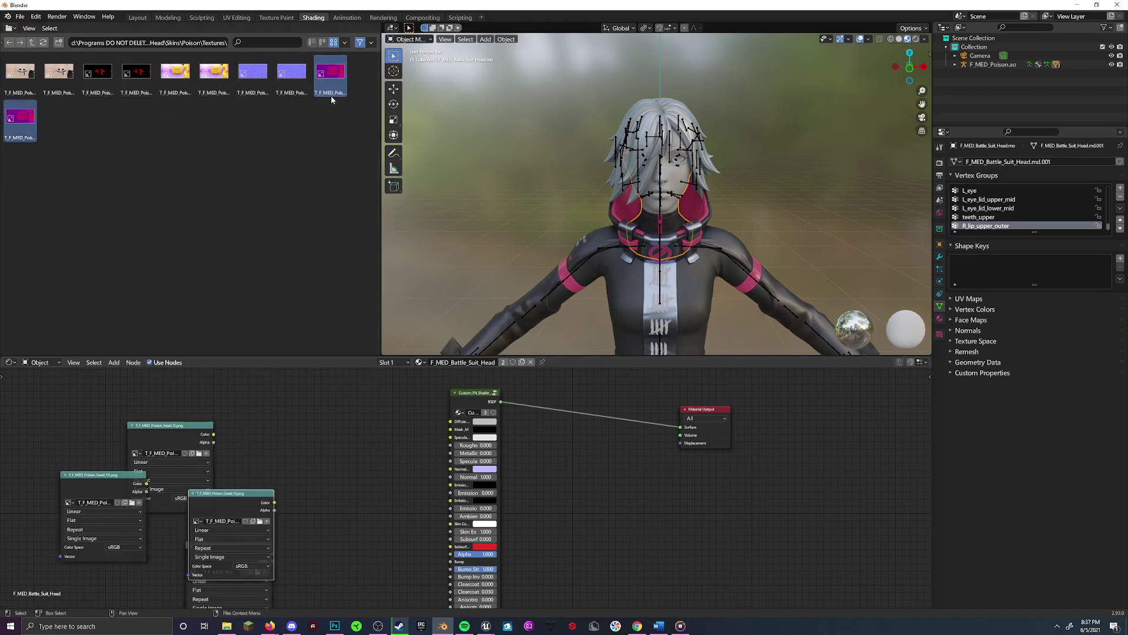
{"action": "scroll", "coordinate": [262, 411], "scroll_direction": "up", "scroll_amount": 1}
Connect the head D texture to Diffuse, S to Specular and N to Normal_N
{"action": "left_click_drag", "start_coordinate": [330, 88], "coordinate": [448, 410]}
{"action": "key", "text": "h"}
{"action": "left_click_drag", "start_coordinate": [122, 414], "coordinate": [226, 395]}
{"action": "middle_click_drag", "start_coordinate": [267, 457], "coordinate": [310, 410]}
{"action": "left_click_drag", "start_coordinate": [316, 407], "coordinate": [491, 381]}
{"action": "left_click_drag", "start_coordinate": [285, 457], "coordinate": [490, 419]}
Set the head texture to Non-Color and connect the head M texture to Mask_M
{"action": "left_click", "coordinate": [260, 532]}
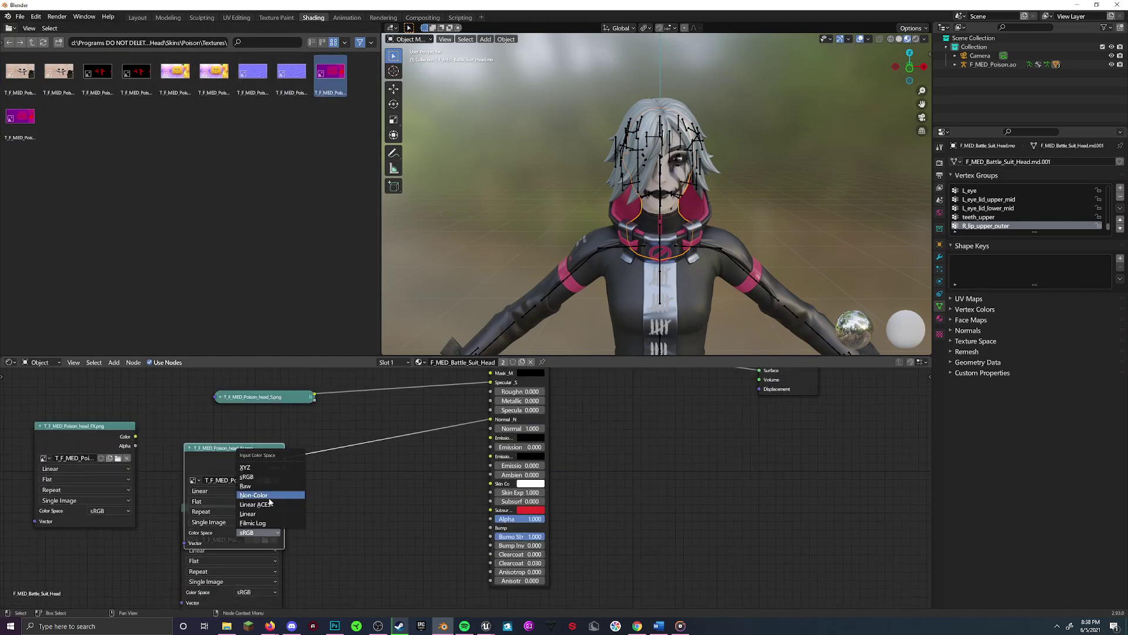
{"action": "left_click", "coordinate": [269, 498]}
{"action": "left_click_drag", "start_coordinate": [292, 540], "coordinate": [500, 395]}
{"action": "middle_click_drag", "start_coordinate": [559, 277], "coordinate": [508, 298], "text": "shift"}
{"action": "scroll", "coordinate": [509, 298], "scroll_direction": "up", "scroll_amount": 2}
{"action": "middle_click_drag", "start_coordinate": [394, 435], "coordinate": [451, 470]}
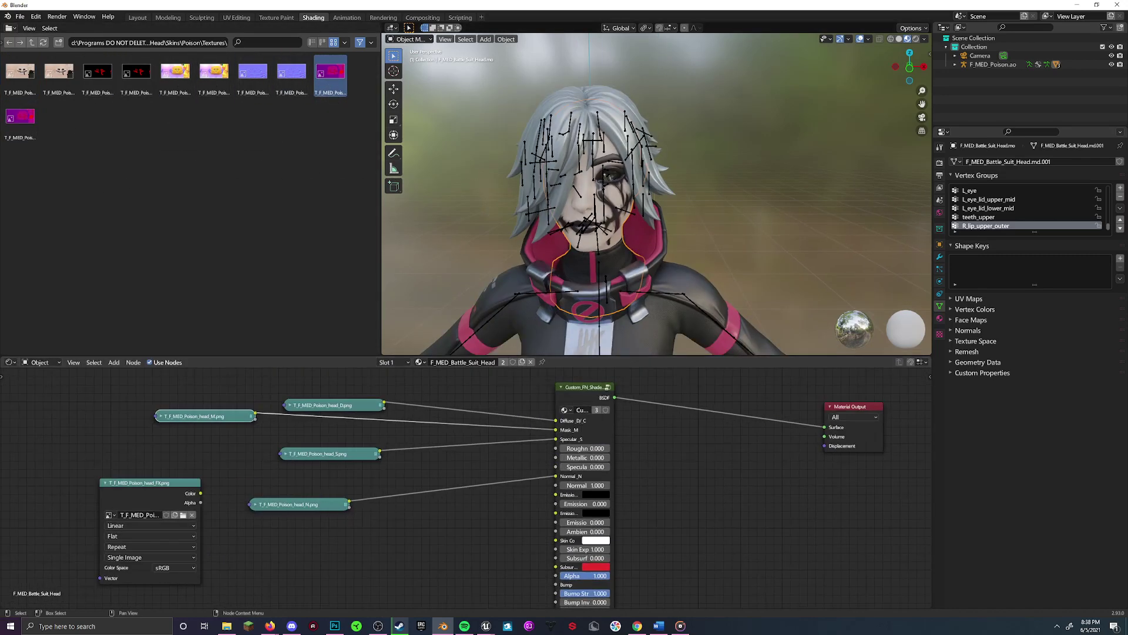
{"action": "double_click", "coordinate": [584, 559]}
Set the head shader's Subsurf value to .01
{"action": "type", "text": ".01"}
{"action": "key", "text": "Return"}
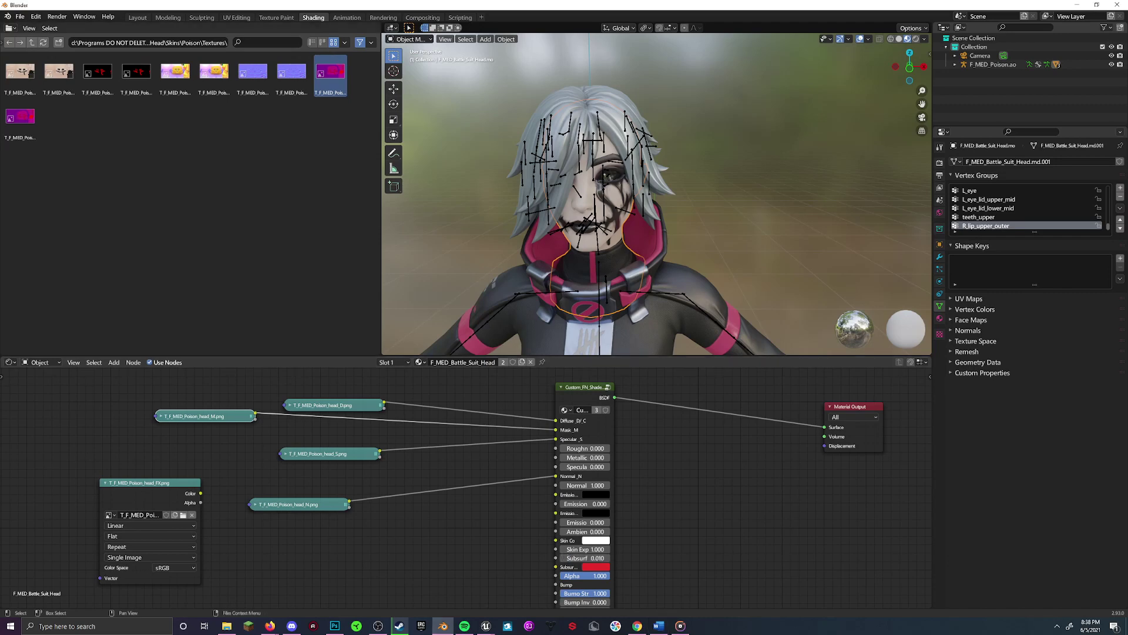
{"action": "scroll", "coordinate": [701, 249], "scroll_direction": "down", "scroll_amount": 4}
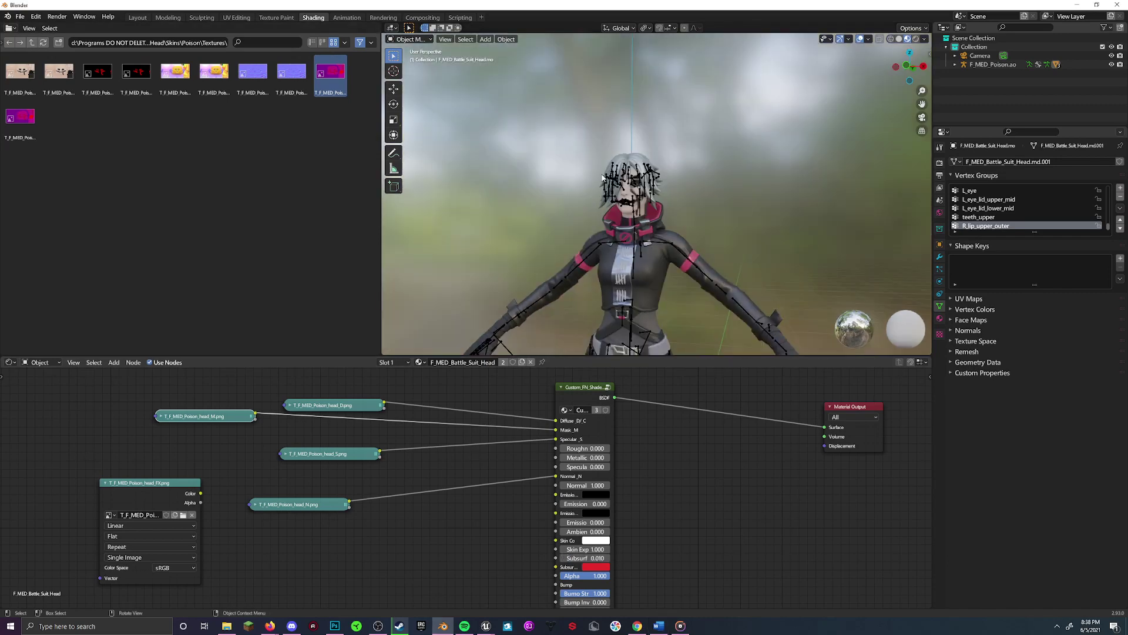
Pack all external texture files into the .blend file
{"action": "left_click", "coordinate": [30, 19]}
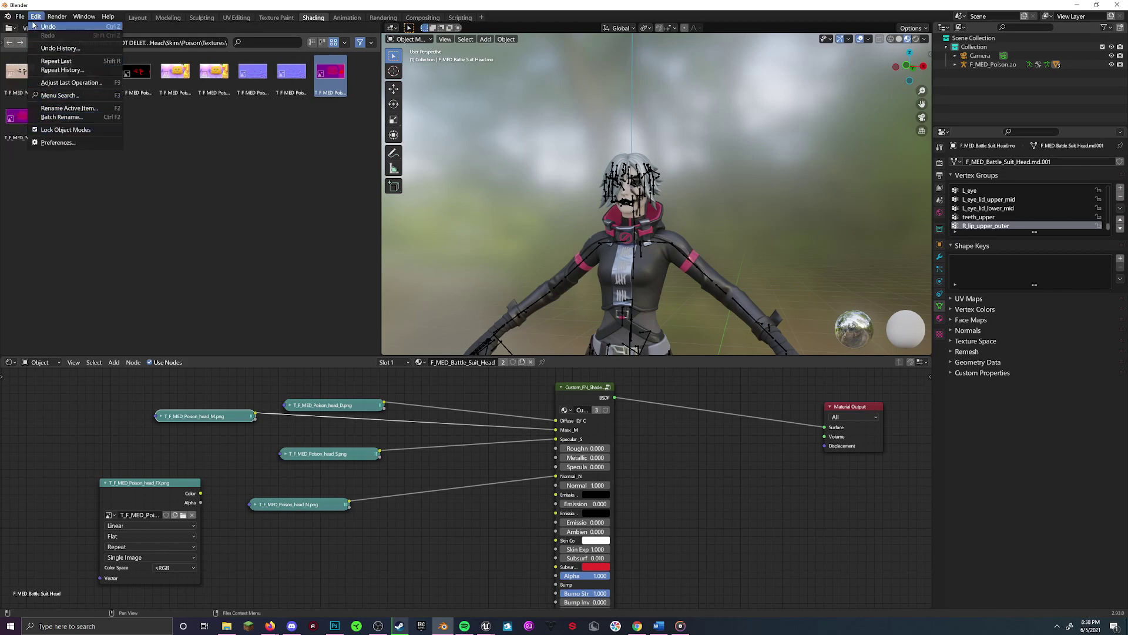
{"action": "left_click", "coordinate": [18, 17]}
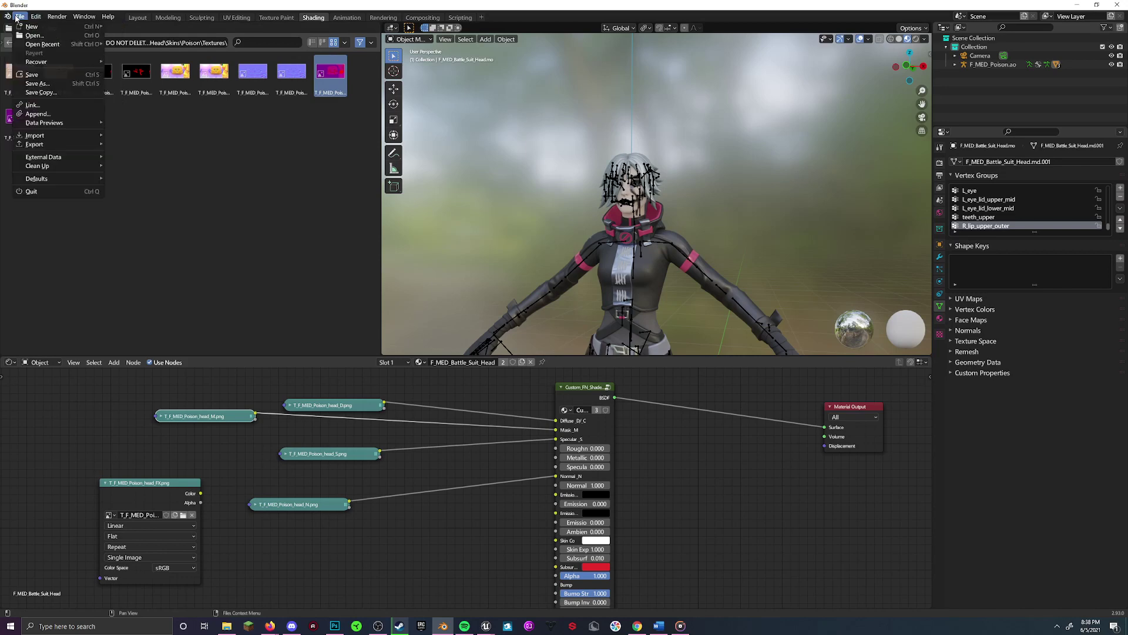
{"action": "mouse_move", "coordinate": [45, 154]}
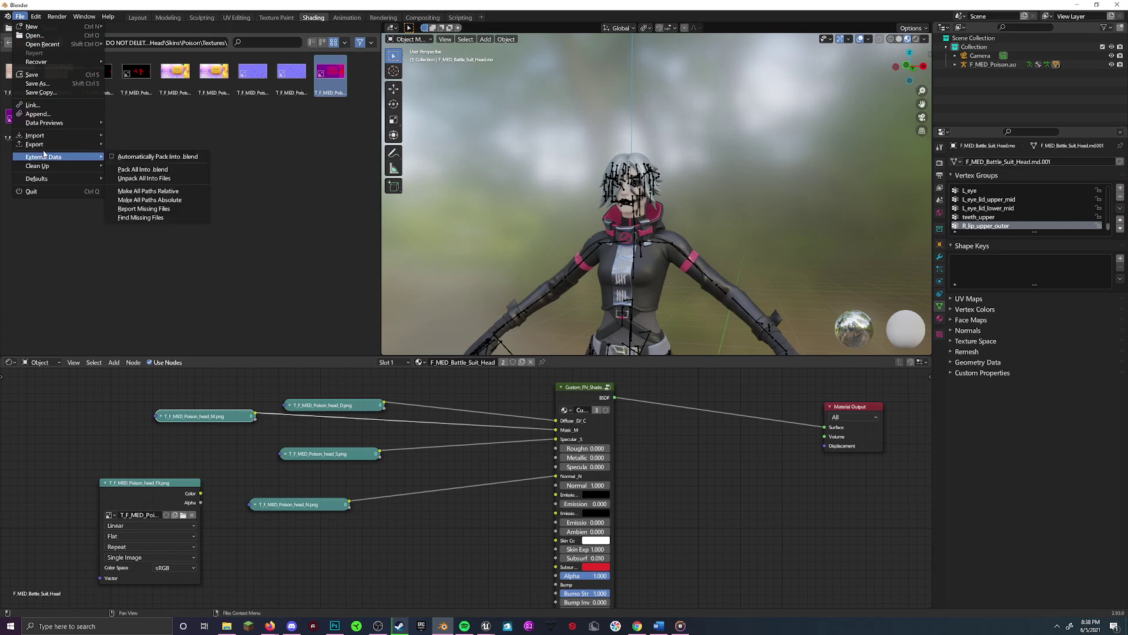
{"action": "left_click", "coordinate": [149, 157]}
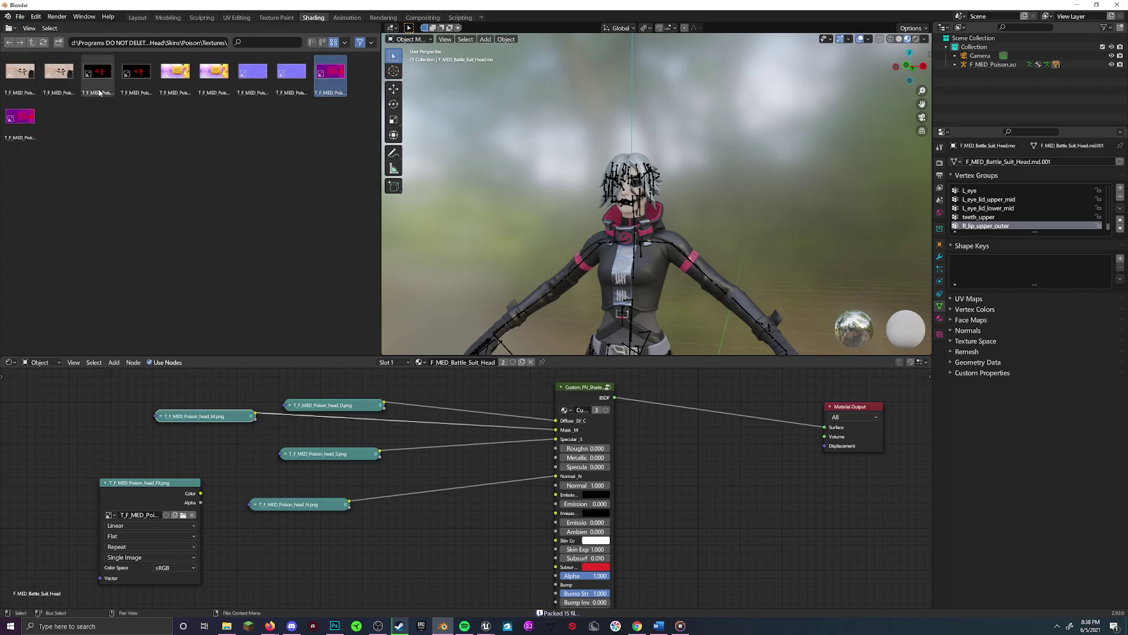
{"action": "left_click", "coordinate": [20, 16]}
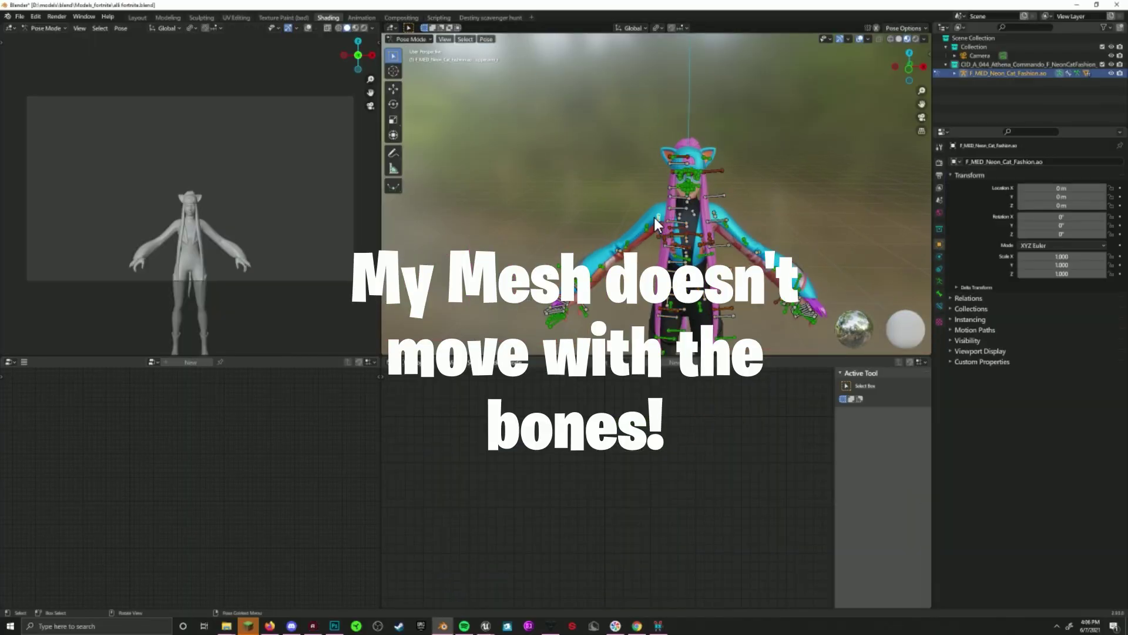
Rotate the Neon Cat's selected arm bones with R to test the mesh
{"action": "key", "text": "r"}
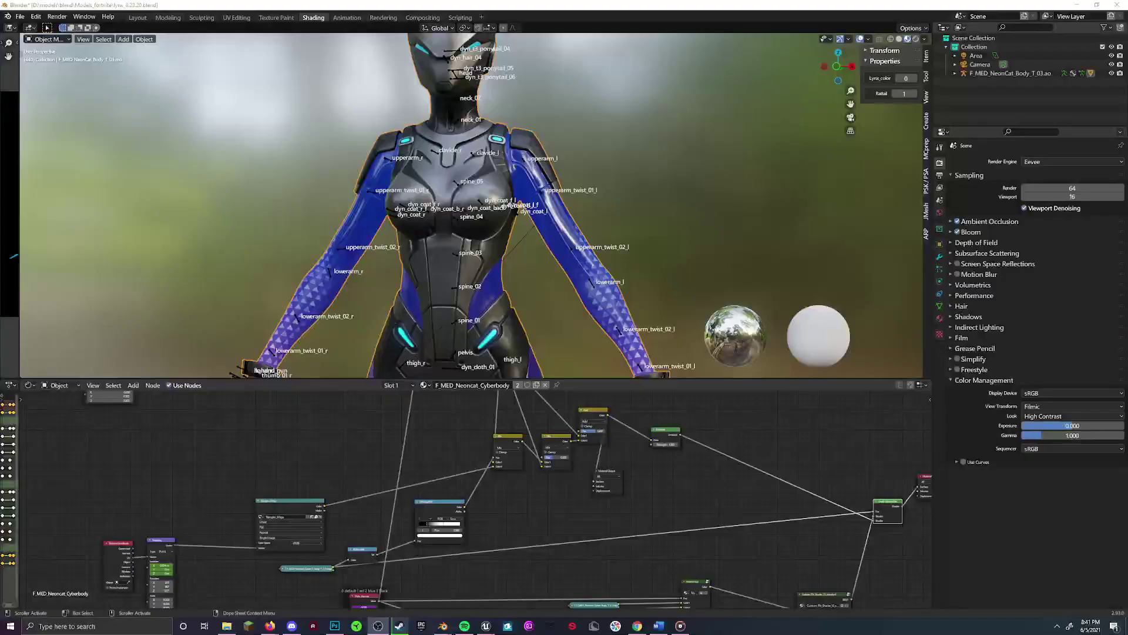
Preview the Neoncat cyberbody FX texture on the model and pull a link from its red channel
{"action": "left_click", "coordinate": [373, 520]}
{"action": "scroll", "coordinate": [366, 540], "scroll_direction": "up", "scroll_amount": 8}
{"action": "middle_click_drag", "start_coordinate": [366, 540], "coordinate": [508, 425]}
{"action": "left_click", "coordinate": [381, 477], "text": "ctrl+shift"}
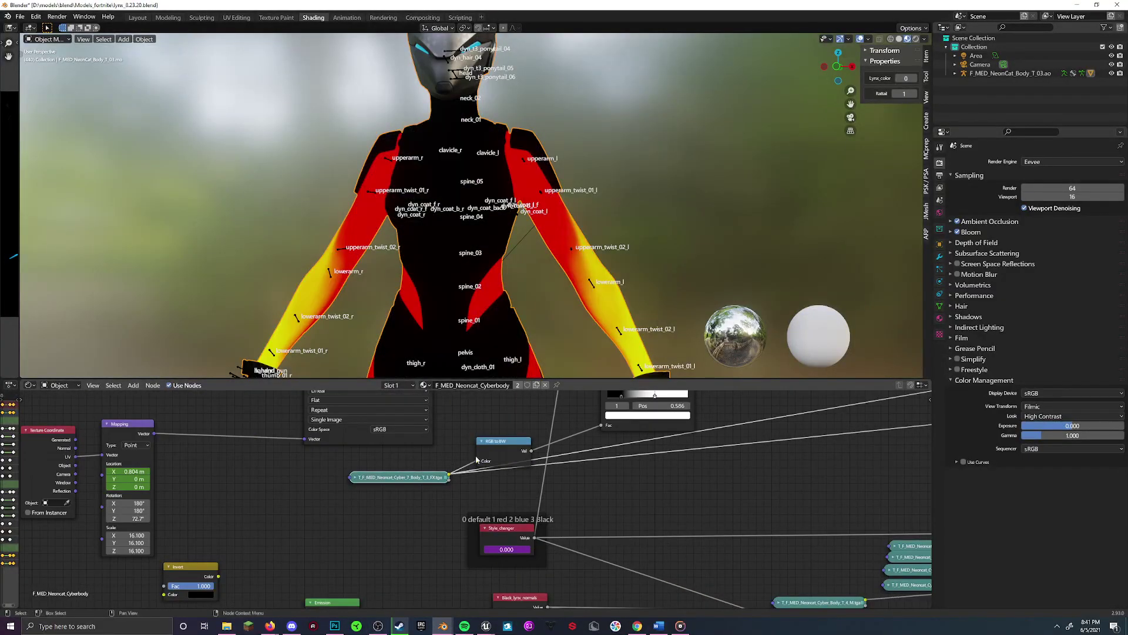
{"action": "left_click_drag", "start_coordinate": [327, 540], "coordinate": [590, 576]}
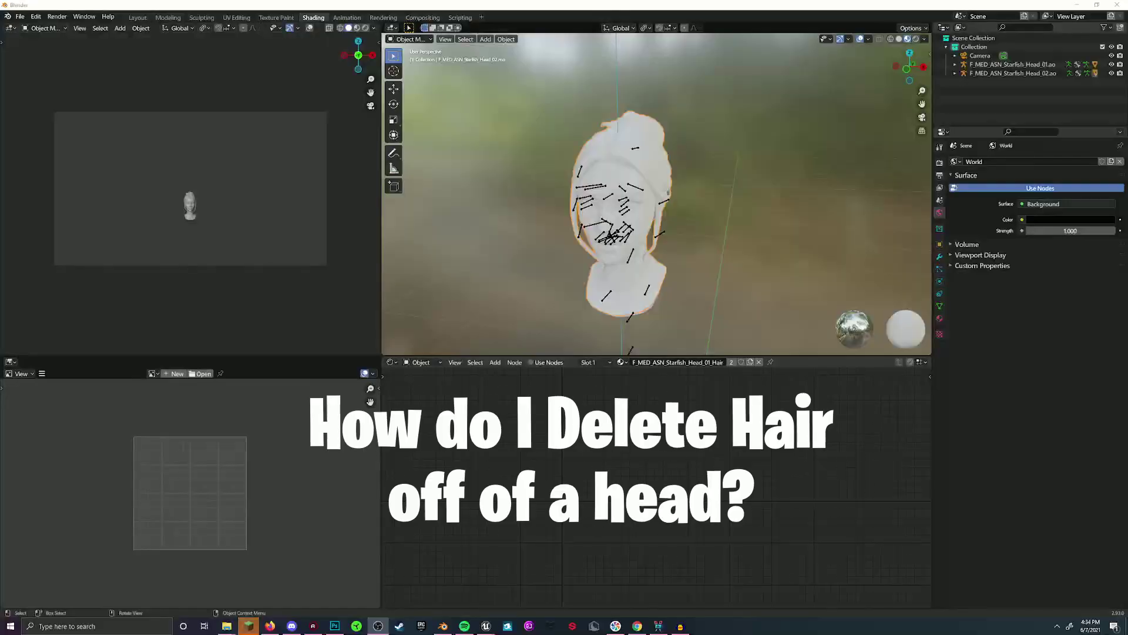
Delete the Head_02 object and smooth-shade the remaining head
{"action": "key", "text": "Delete"}
{"action": "middle_click_drag", "start_coordinate": [729, 216], "coordinate": [635, 165]}
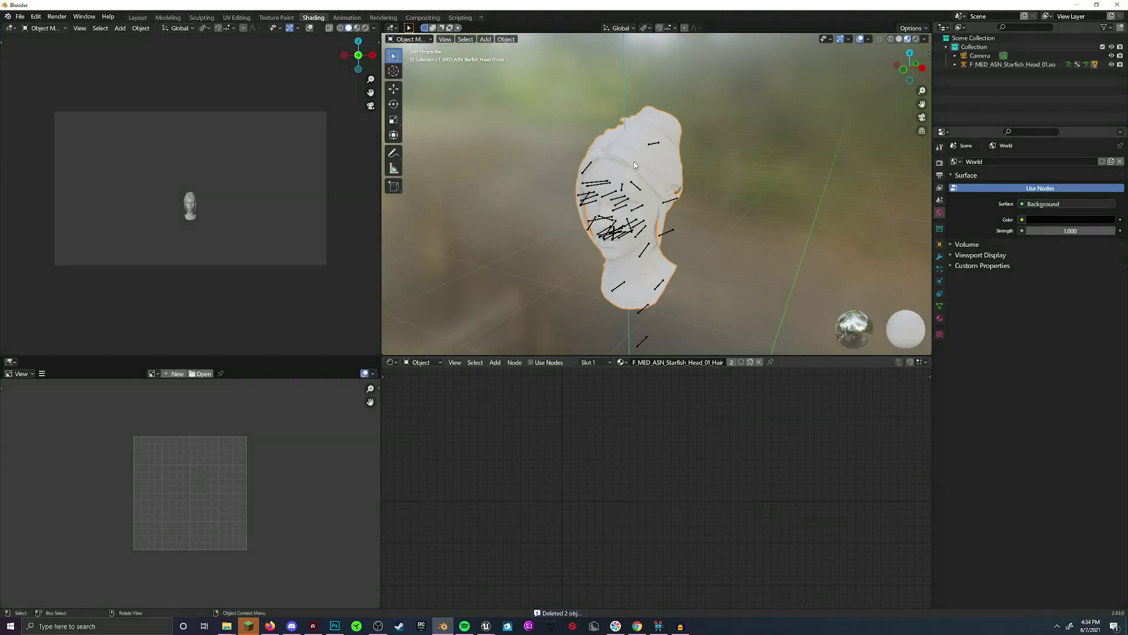
{"action": "right_click", "coordinate": [635, 166]}
{"action": "left_click", "coordinate": [635, 165]}
Separate the head mesh by material and delete the resulting hair piece
{"action": "key", "text": "Tab"}
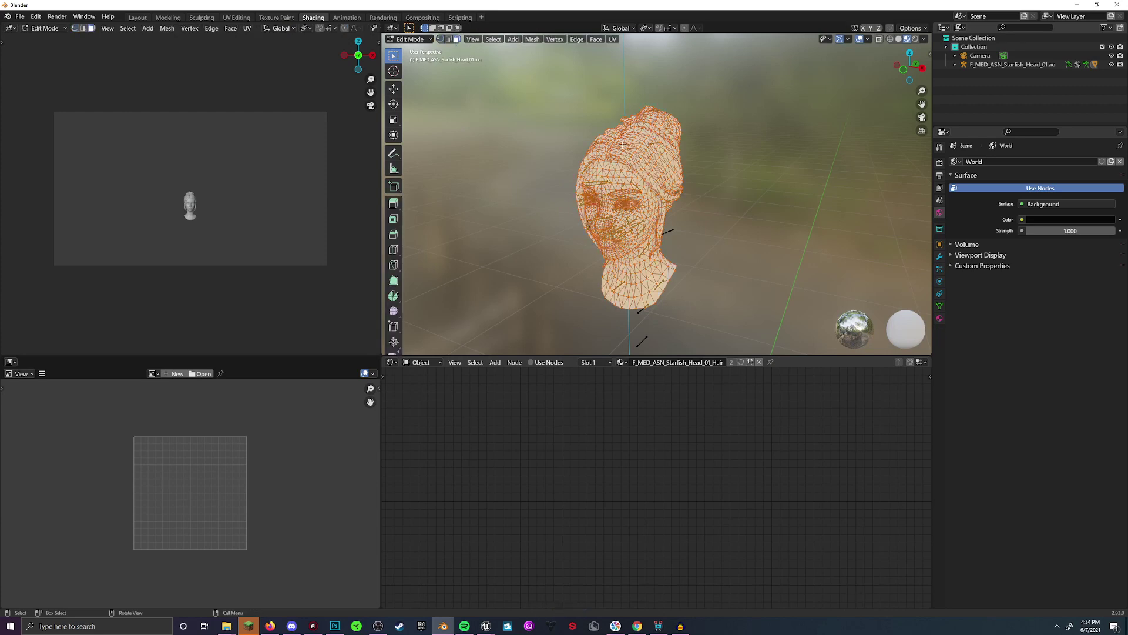
{"action": "key", "text": "alt+a"}
{"action": "key", "text": "a"}
{"action": "right_click", "coordinate": [620, 153]}
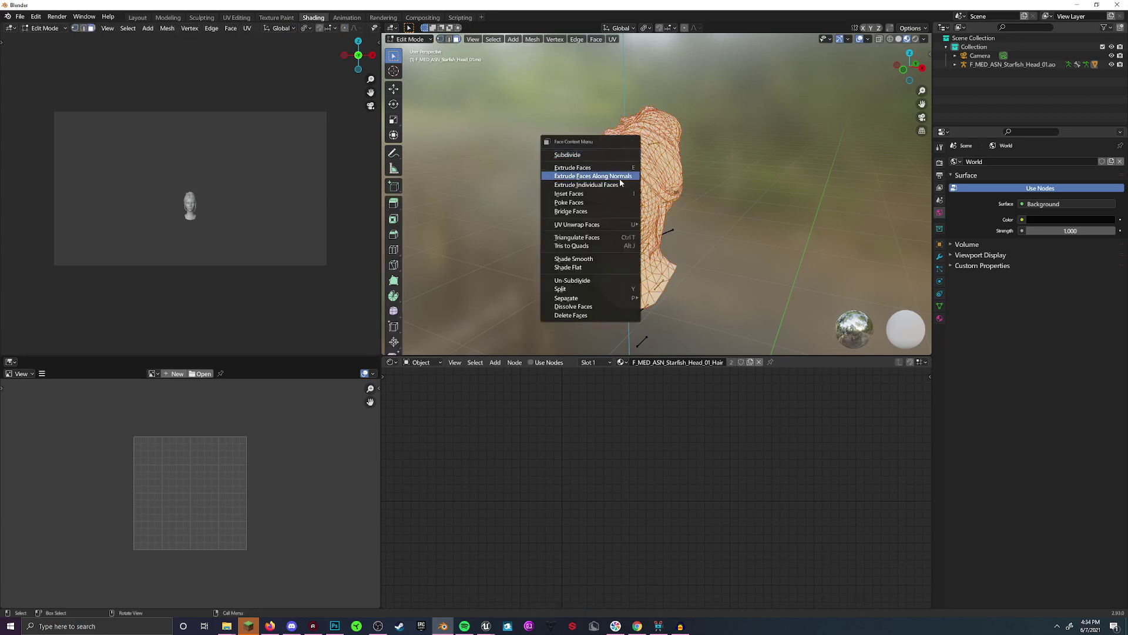
{"action": "mouse_move", "coordinate": [614, 298]}
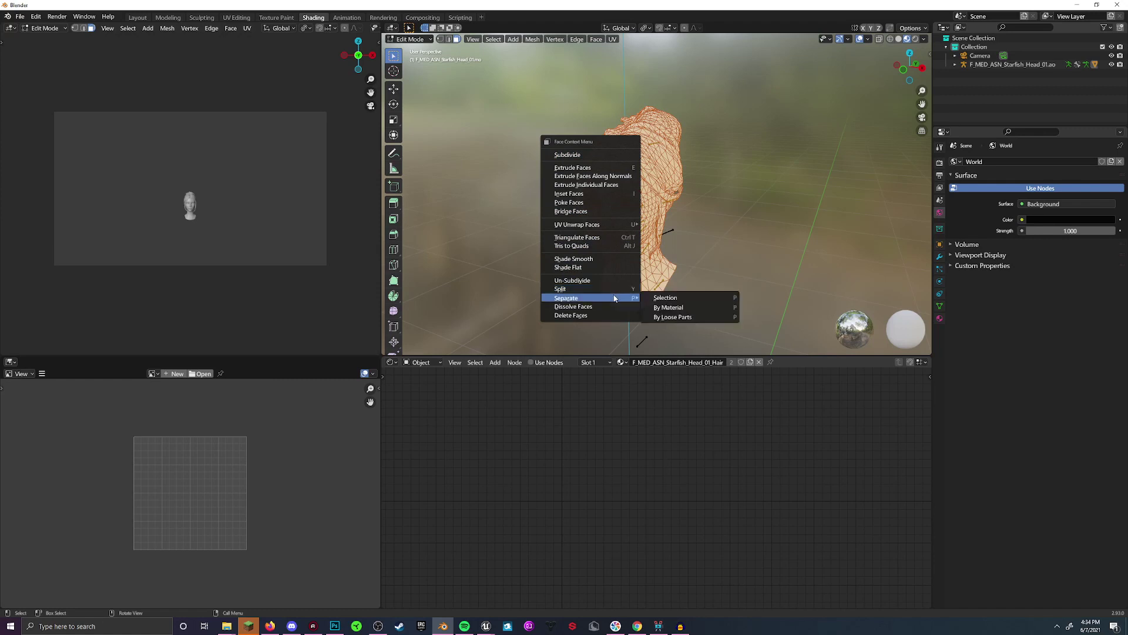
{"action": "left_click", "coordinate": [664, 307]}
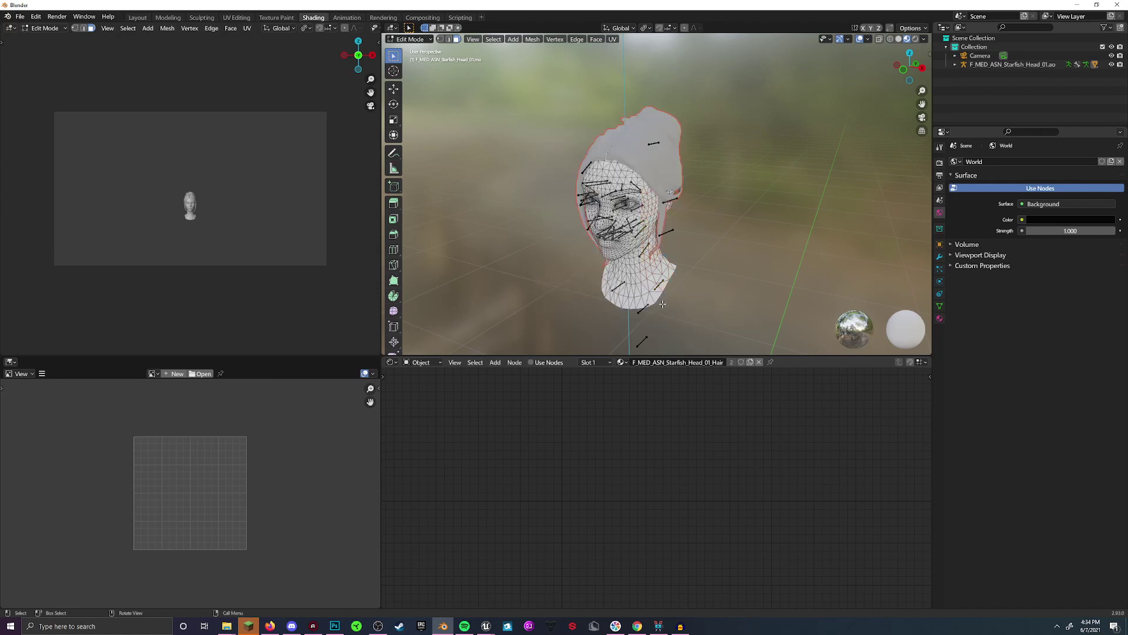
{"action": "key", "text": "Tab"}
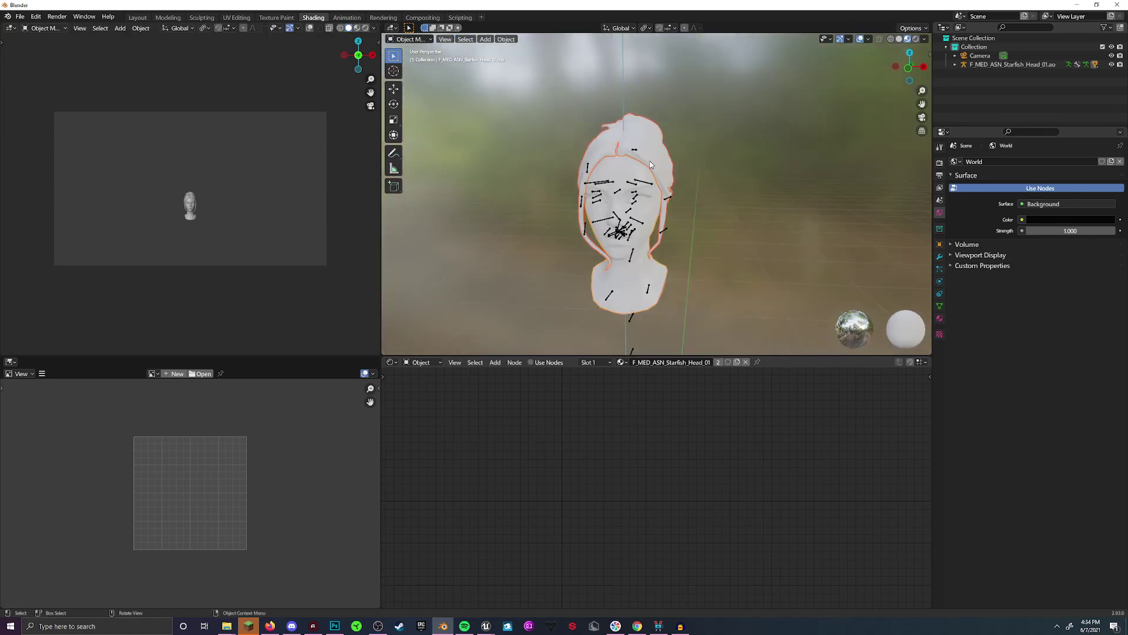
{"action": "left_click", "coordinate": [650, 164]}
{"action": "key", "text": "x"}
{"action": "left_click", "coordinate": [655, 152]}
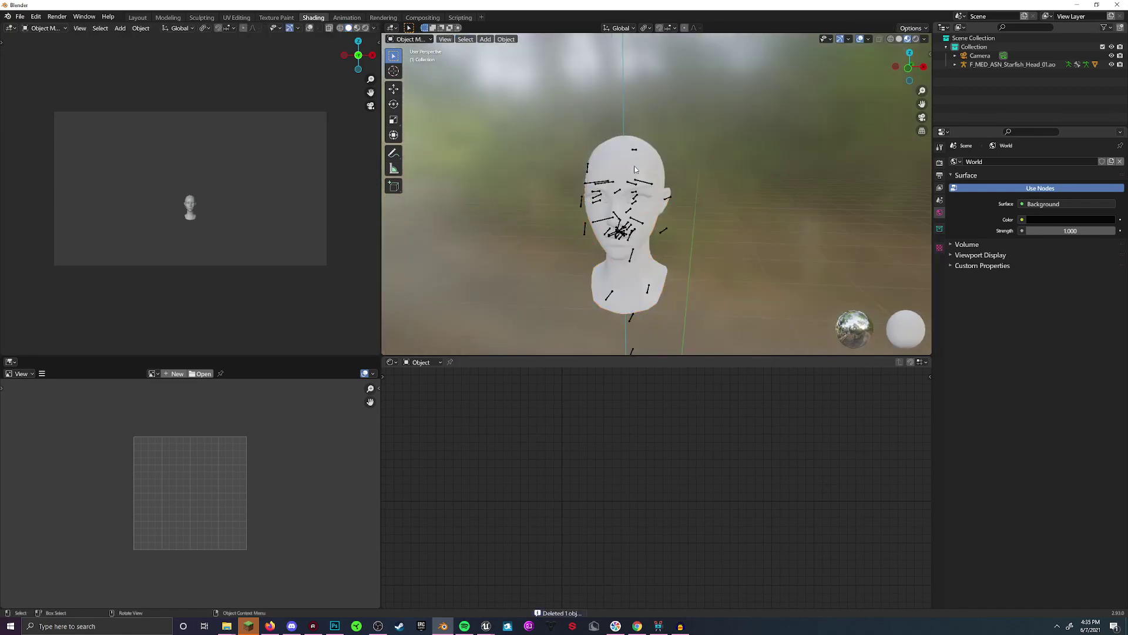
In the armature's Edit Mode, select bones dyn_hair_05, dyn_hair_05_a, dyn_hair_05_b and dyn_hair_01
{"action": "left_click", "coordinate": [636, 150]}
{"action": "key", "text": "Tab"}
{"action": "mouse_move", "coordinate": [626, 159]}
{"action": "middle_mouse_down"}
{"action": "mouse_move", "coordinate": [697, 214]}
{"action": "mouse_move", "coordinate": [591, 180]}
{"action": "mouse_move", "coordinate": [633, 175]}
{"action": "middle_mouse_up"}
{"action": "scroll", "coordinate": [590, 179], "scroll_direction": "up", "scroll_amount": 2}
{"action": "left_click", "coordinate": [633, 175]}
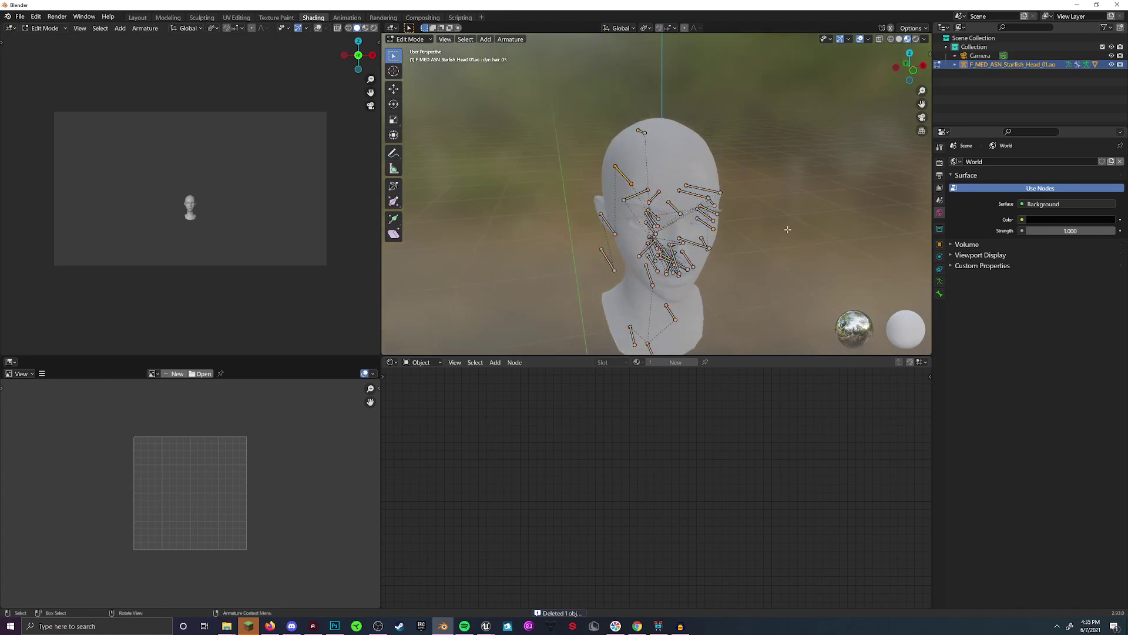
{"action": "left_click", "coordinate": [939, 295]}
{"action": "middle_click_drag", "start_coordinate": [587, 241], "coordinate": [652, 178]}
{"action": "left_click", "coordinate": [600, 230], "text": "shift"}
{"action": "left_click", "coordinate": [595, 273], "text": "shift"}
{"action": "left_click", "coordinate": [594, 159]}
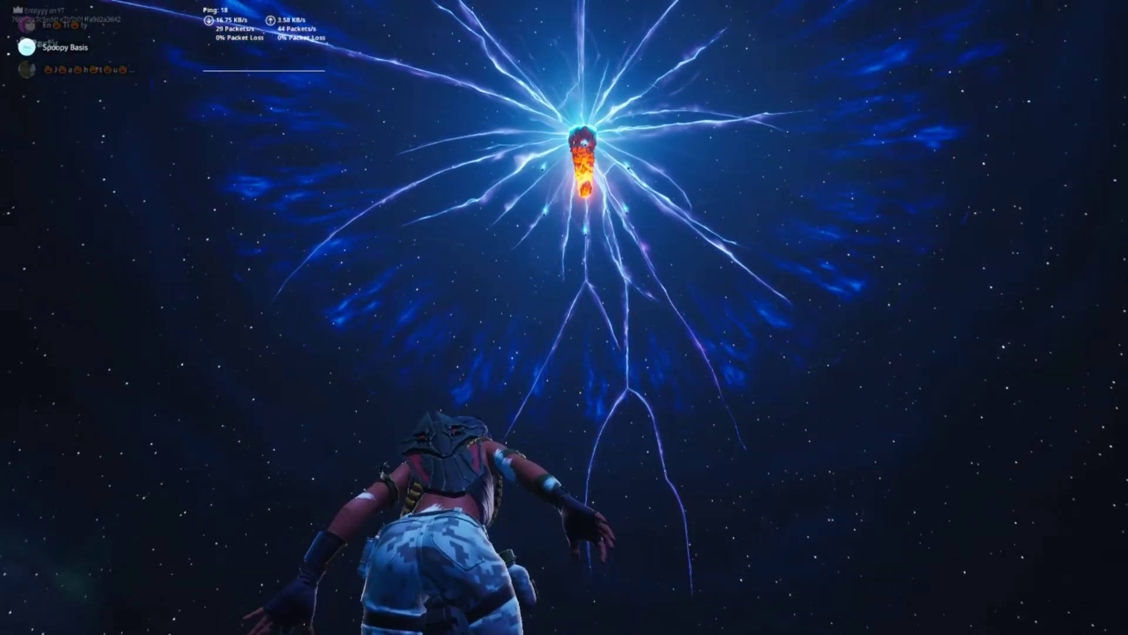